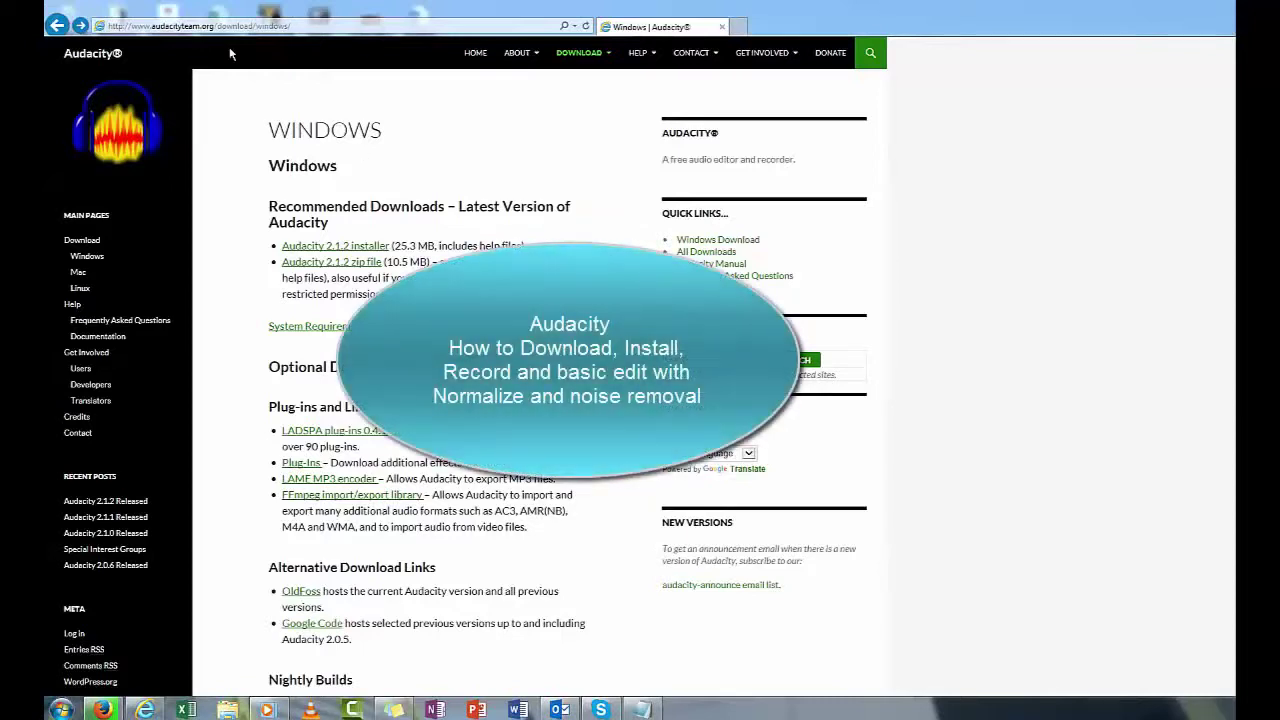
Step: Select the page address and close the translation language list without choosing a language
{"action": "left_click", "coordinate": [178, 26]}
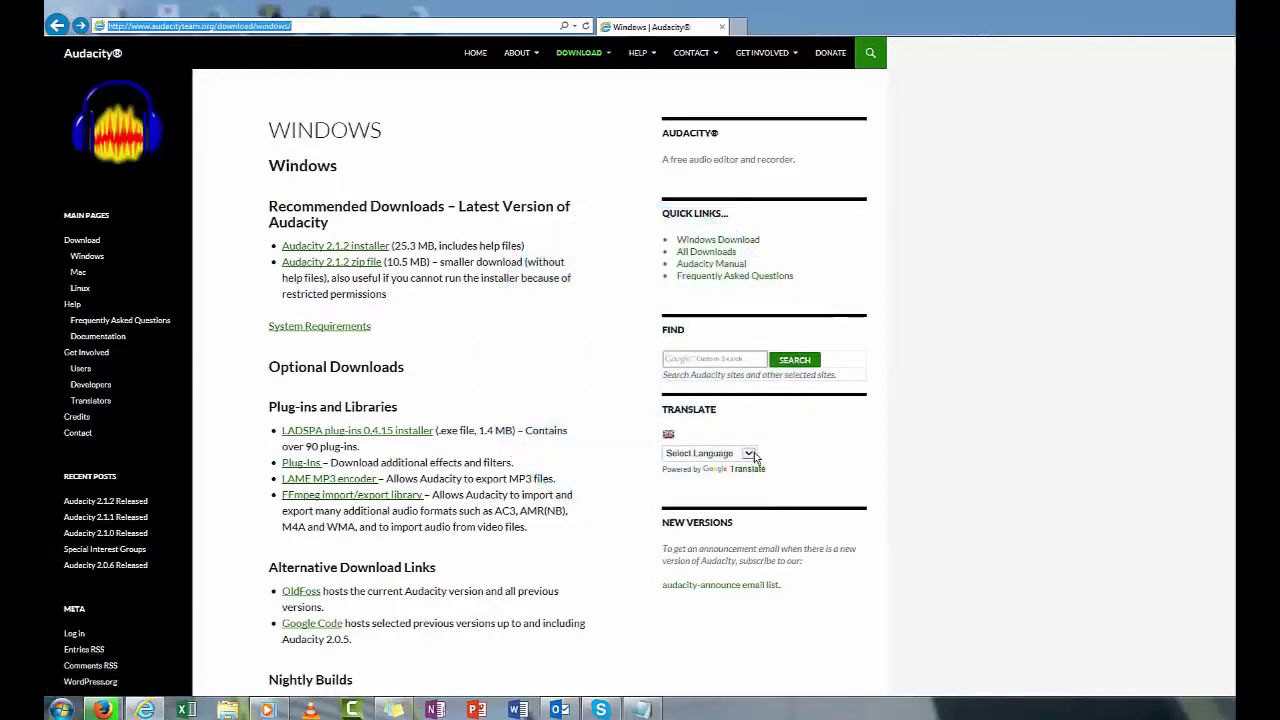
{"action": "left_click", "coordinate": [750, 456]}
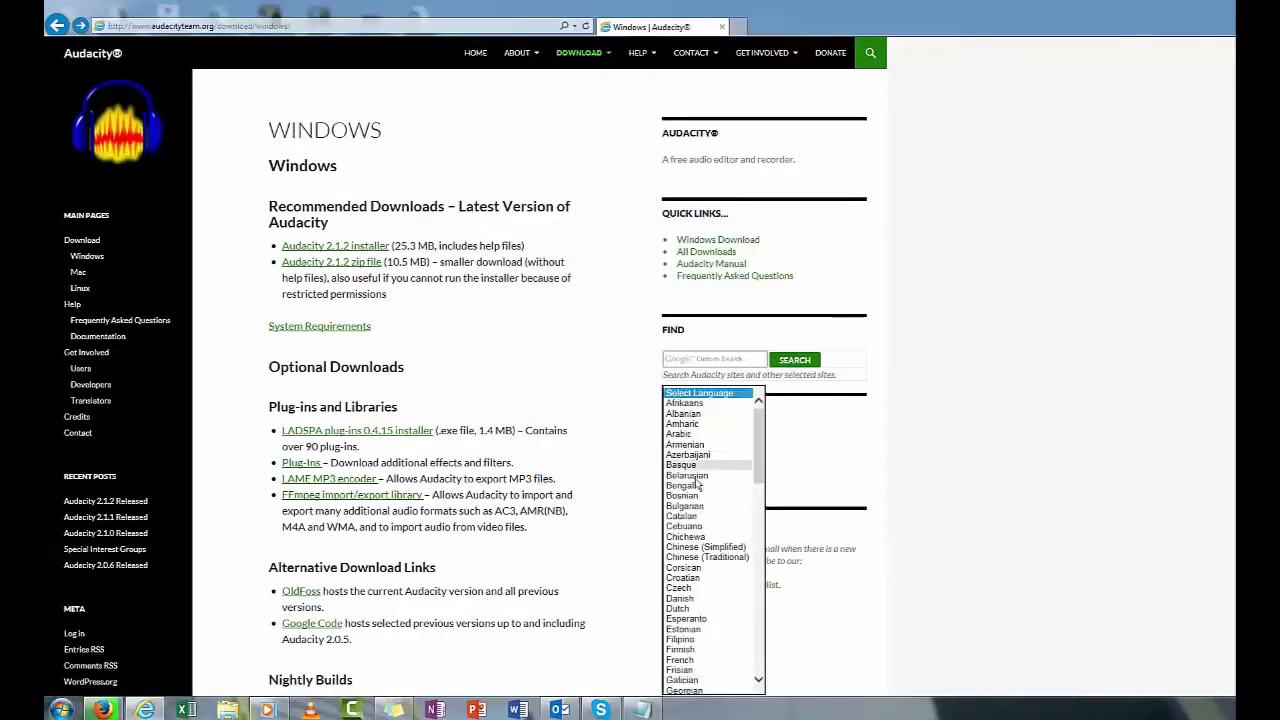
{"action": "left_click", "coordinate": [995, 440]}
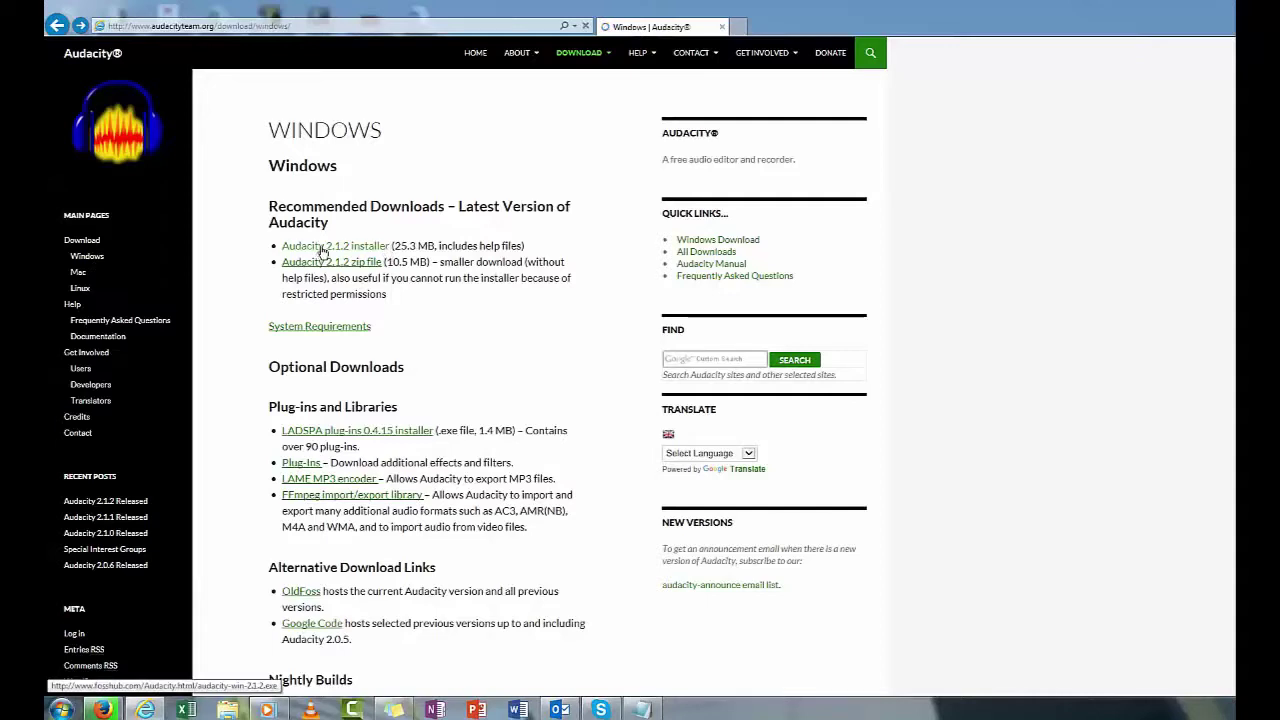
Step: Save the audacity-win-2.1.2.exe installer download and dismiss the failed zip download notice
{"action": "left_click", "coordinate": [321, 252]}
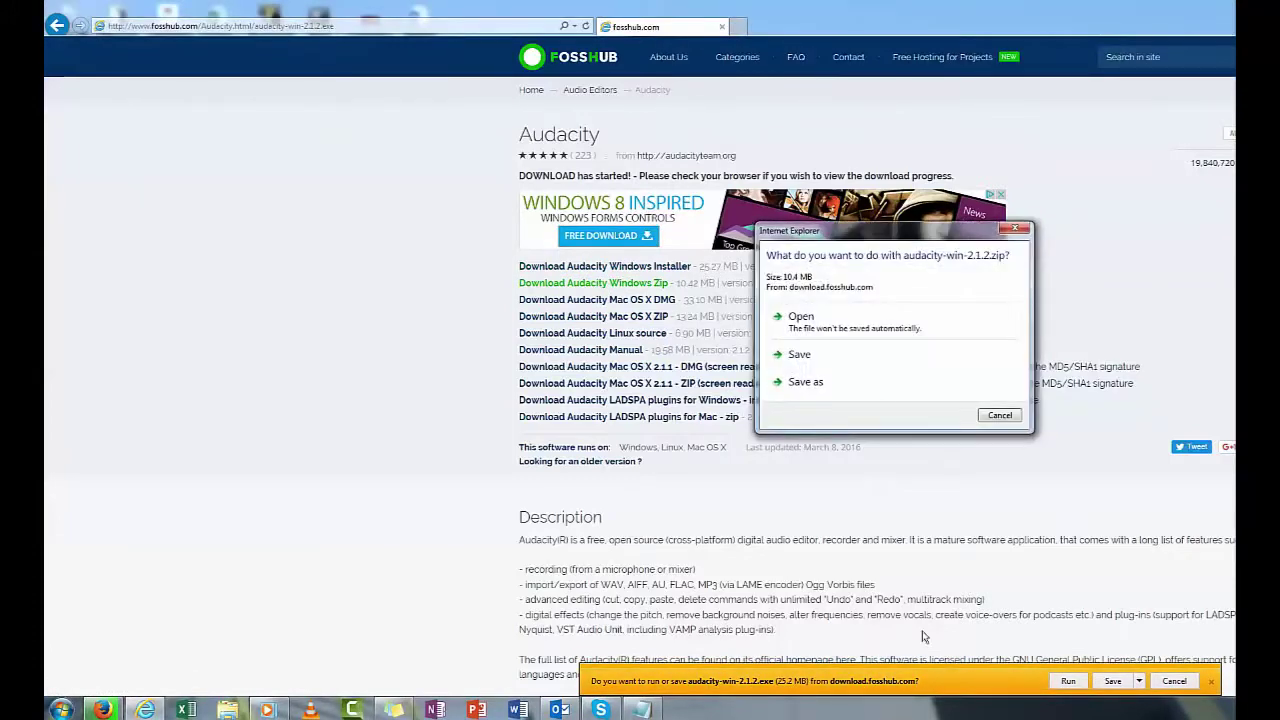
{"action": "left_click", "coordinate": [858, 355]}
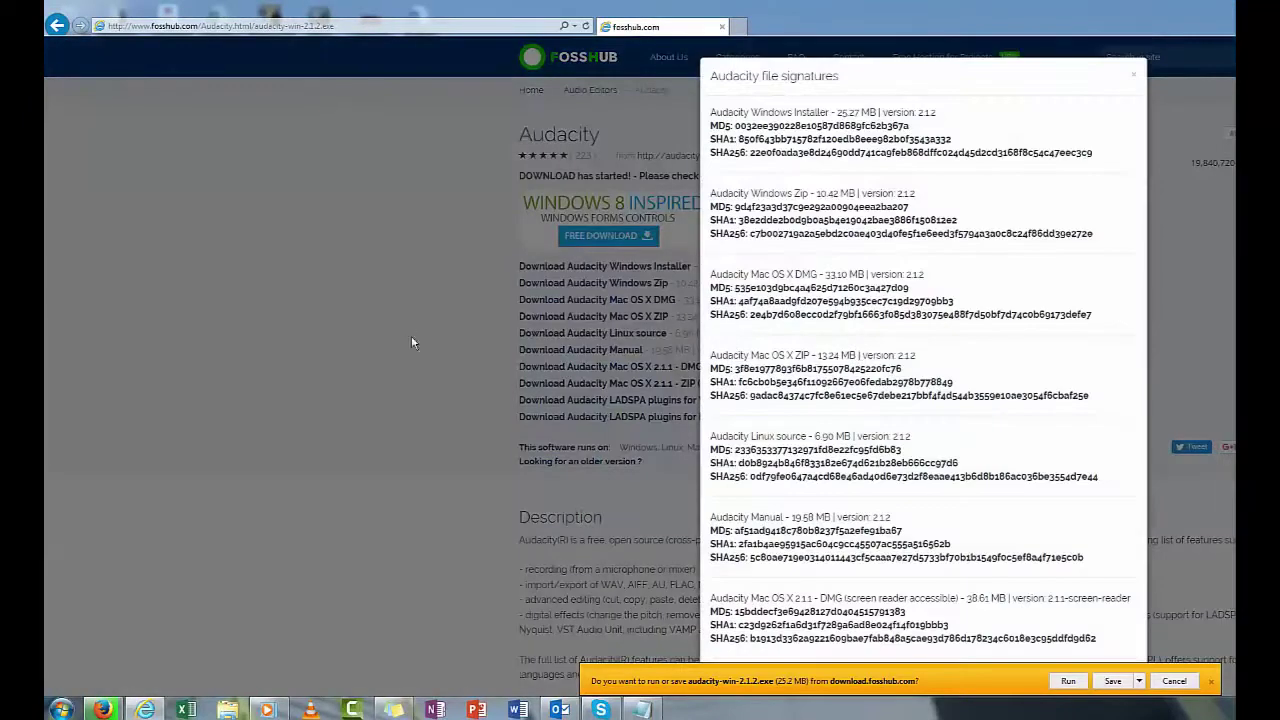
{"action": "left_click", "coordinate": [1113, 681]}
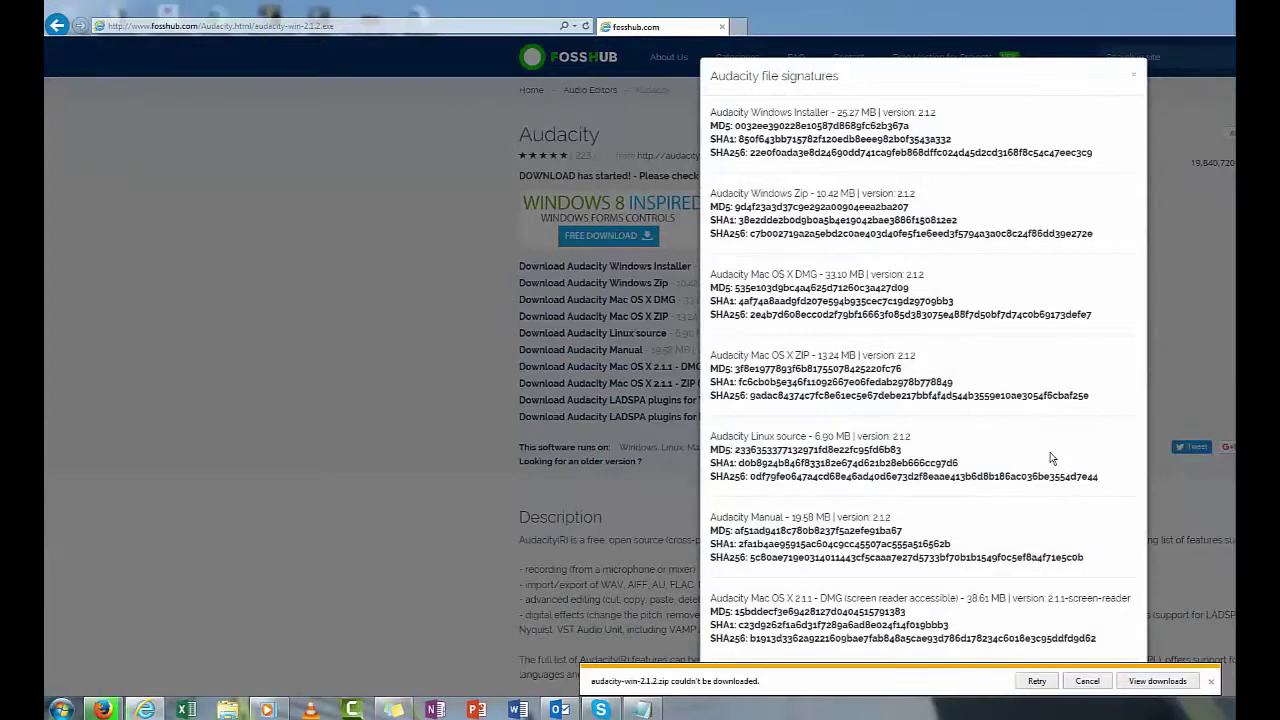
{"action": "left_click", "coordinate": [1089, 681]}
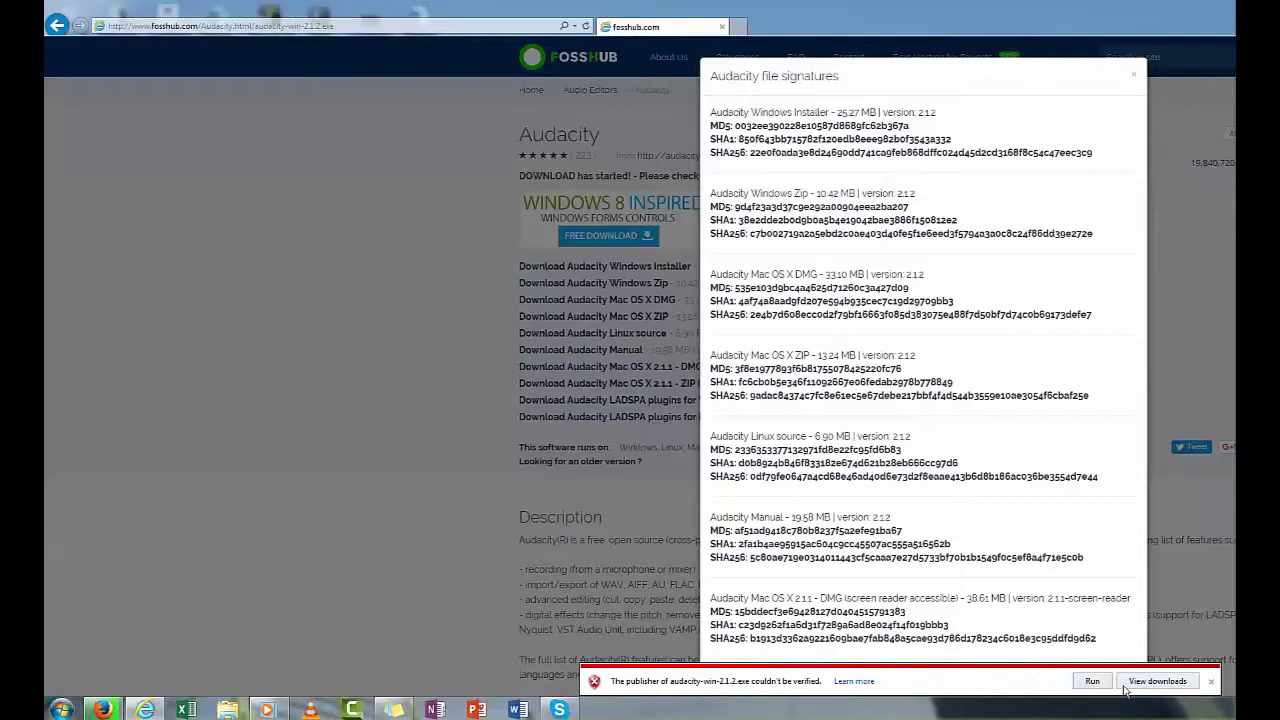
Step: Run the downloaded installer, allow it through UAC, and pick English as setup language
{"action": "left_click", "coordinate": [1092, 681]}
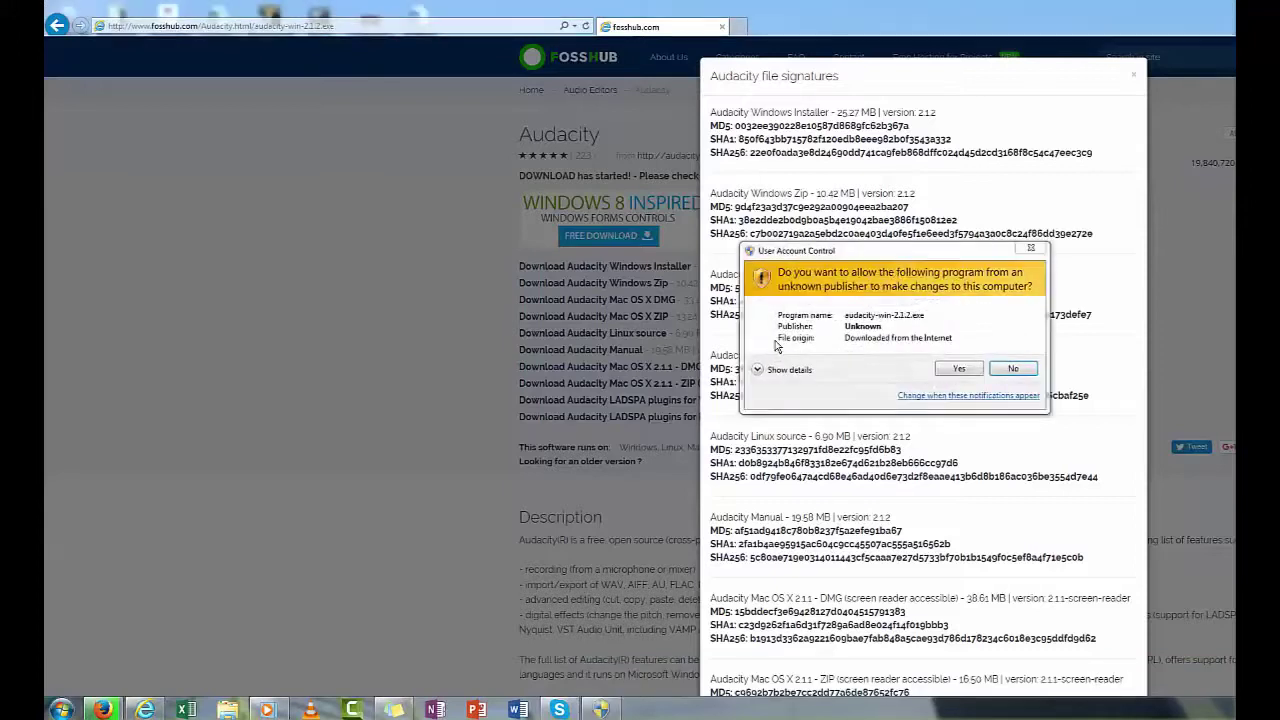
{"action": "left_click", "coordinate": [967, 369]}
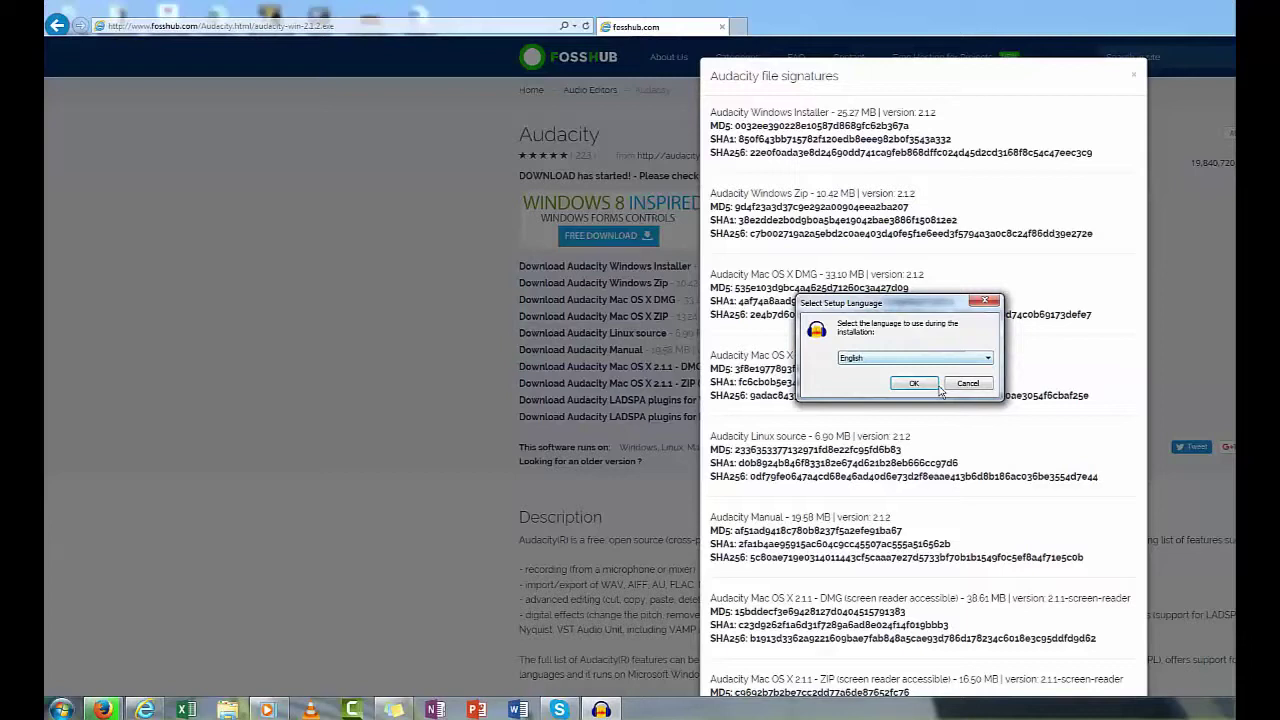
{"action": "left_click", "coordinate": [940, 357]}
{"action": "left_click", "coordinate": [955, 369]}
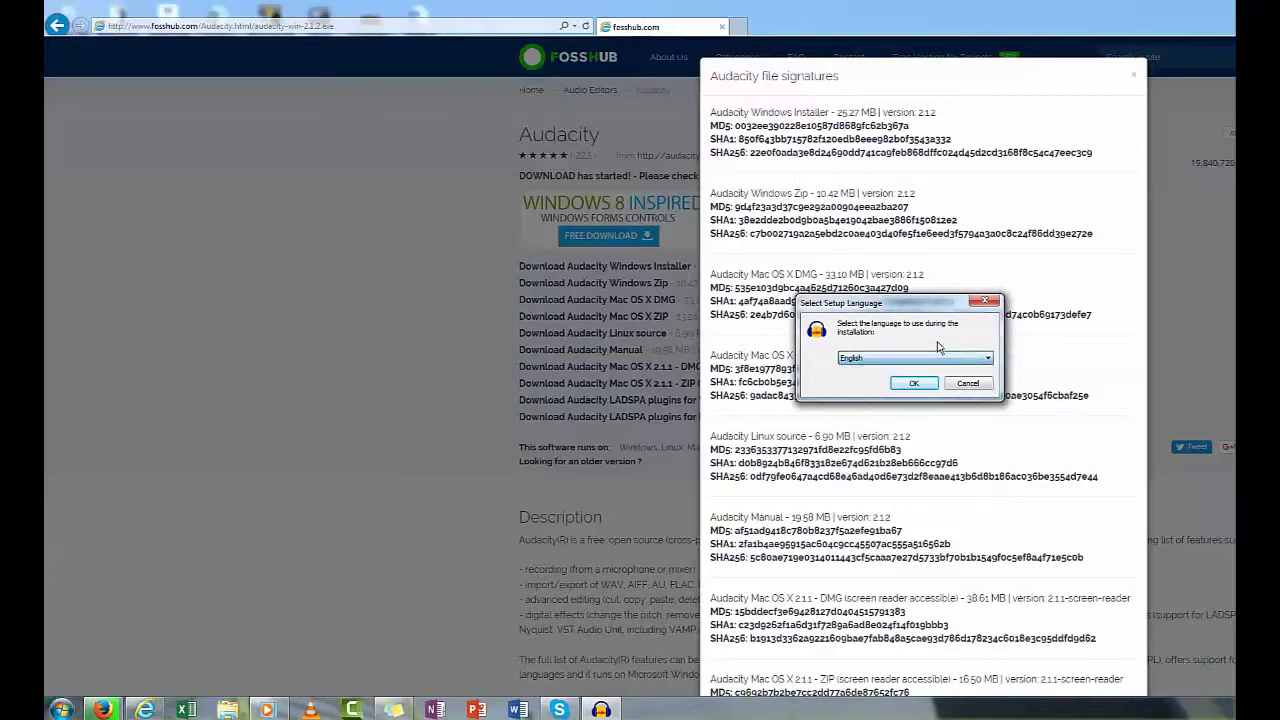
{"action": "left_click", "coordinate": [928, 388]}
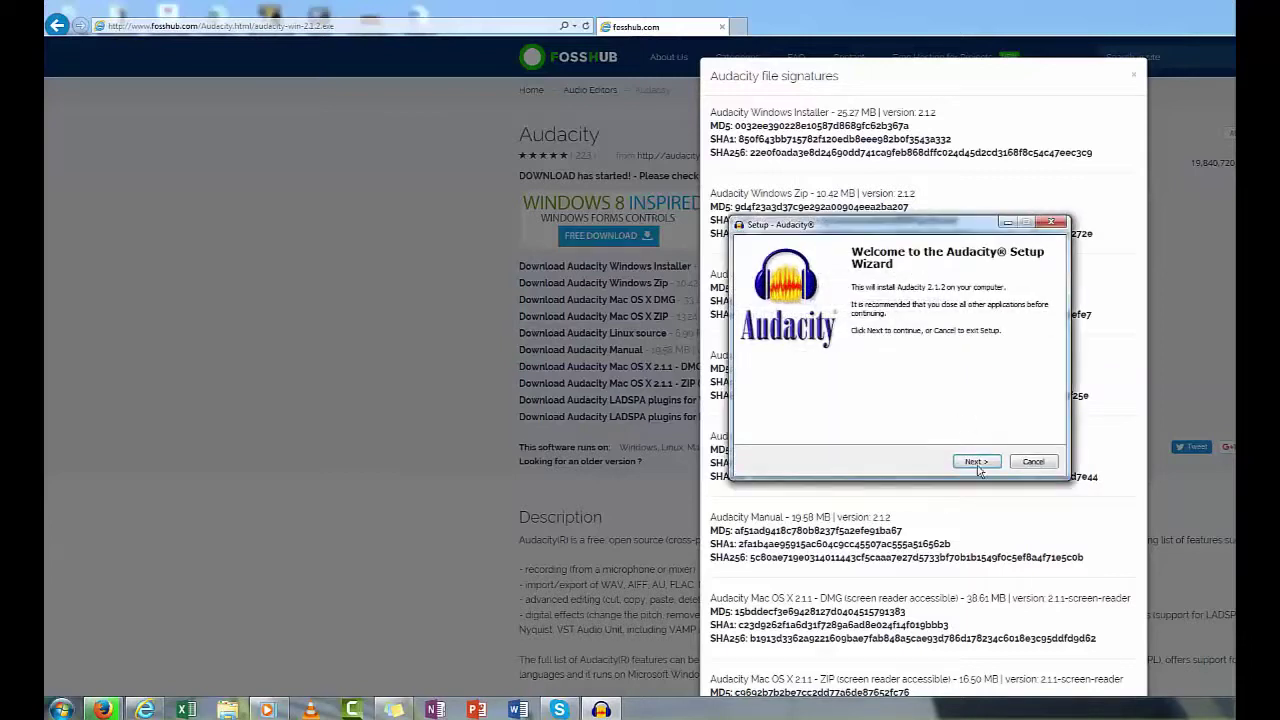
Step: Advance through the wizard, accepting the existing C:\Program Files (x86)\Audacity install folder
{"action": "left_click", "coordinate": [977, 462]}
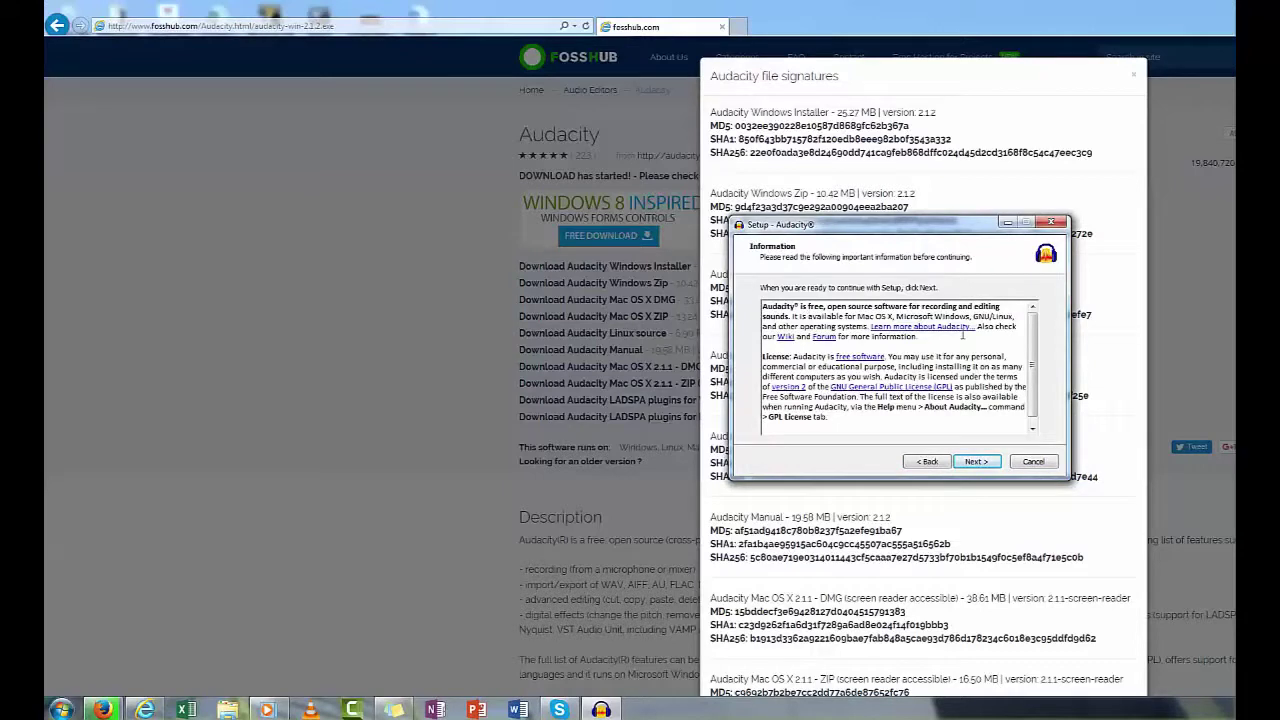
{"action": "left_click", "coordinate": [1032, 427]}
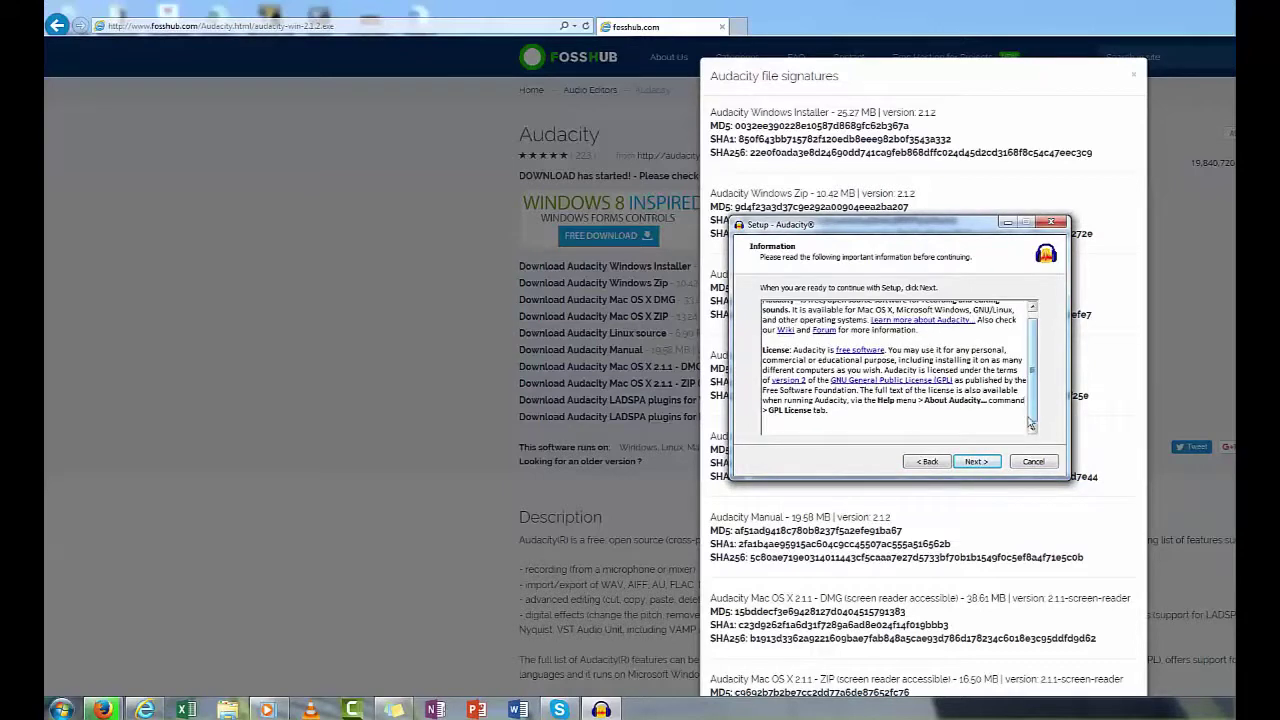
{"action": "left_click", "coordinate": [977, 463]}
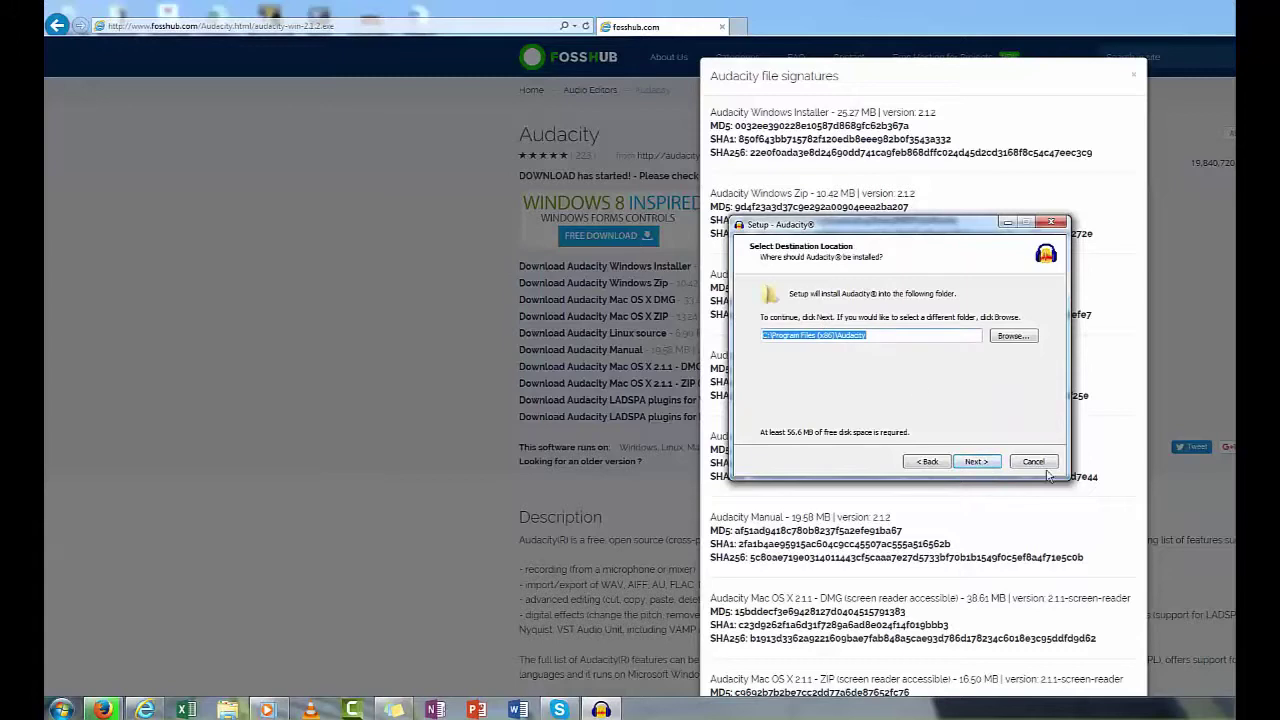
{"action": "left_click", "coordinate": [977, 459]}
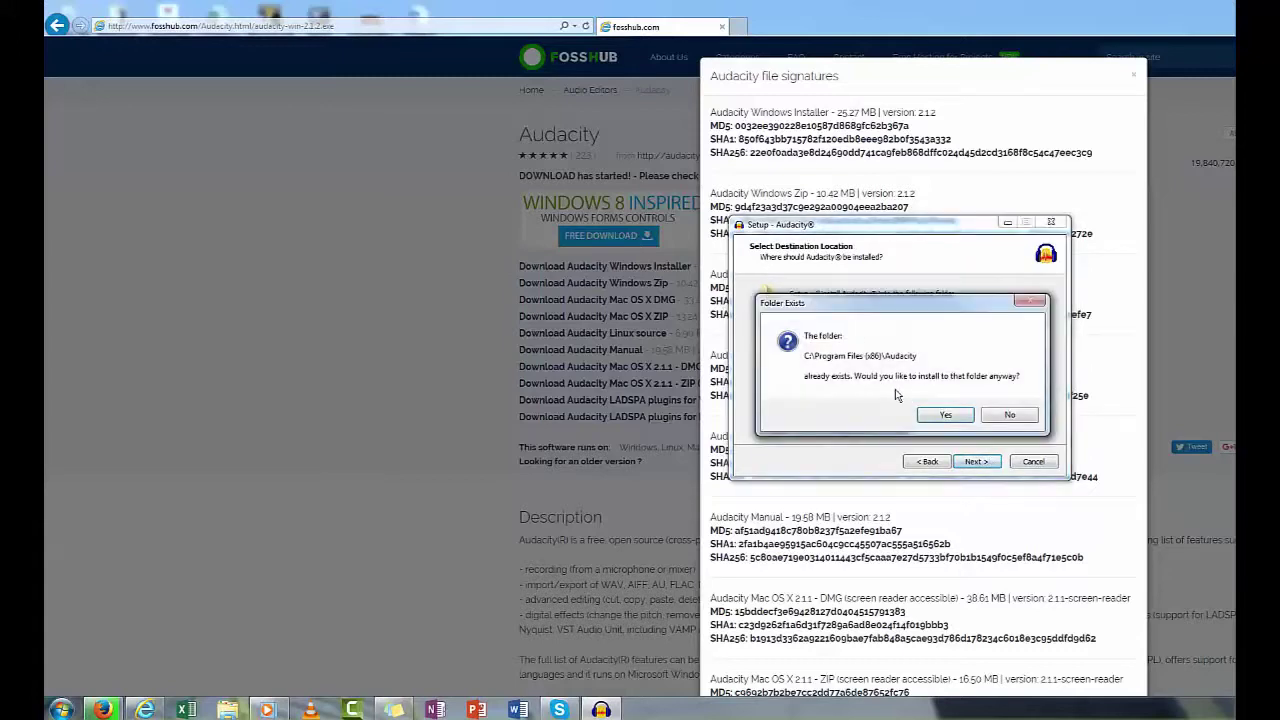
{"action": "left_click", "coordinate": [955, 419]}
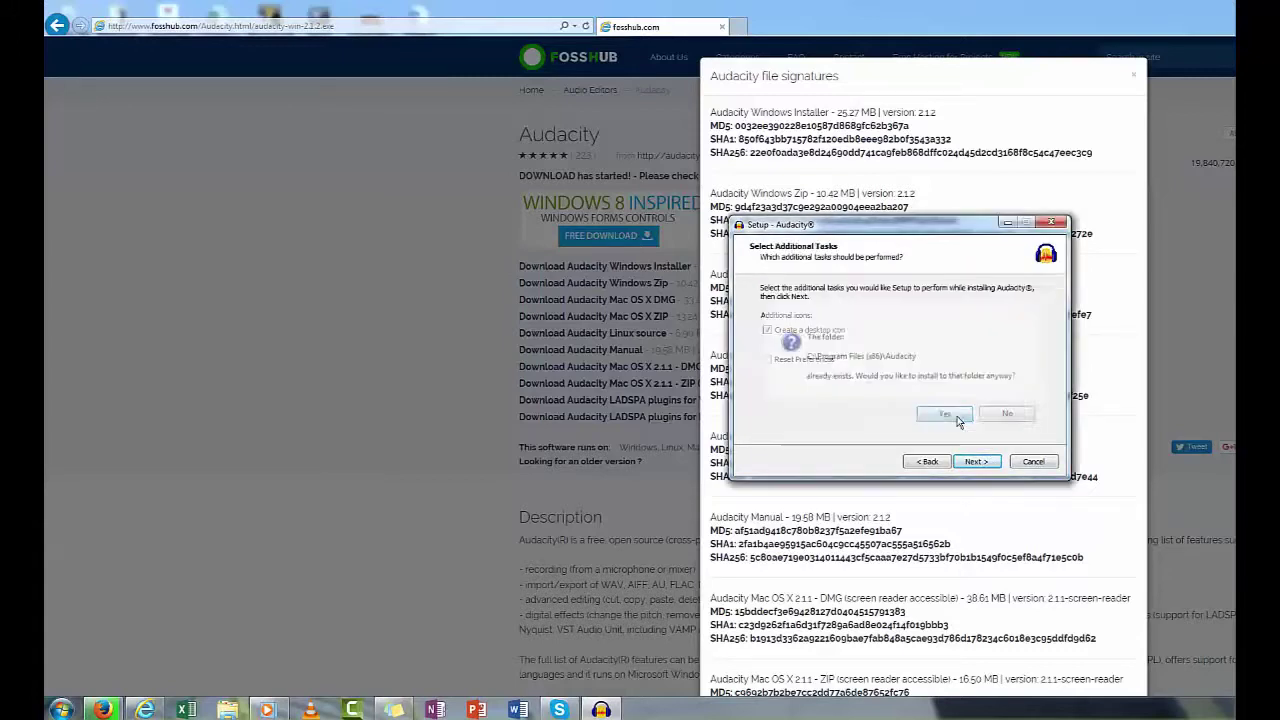
{"action": "left_click", "coordinate": [976, 463]}
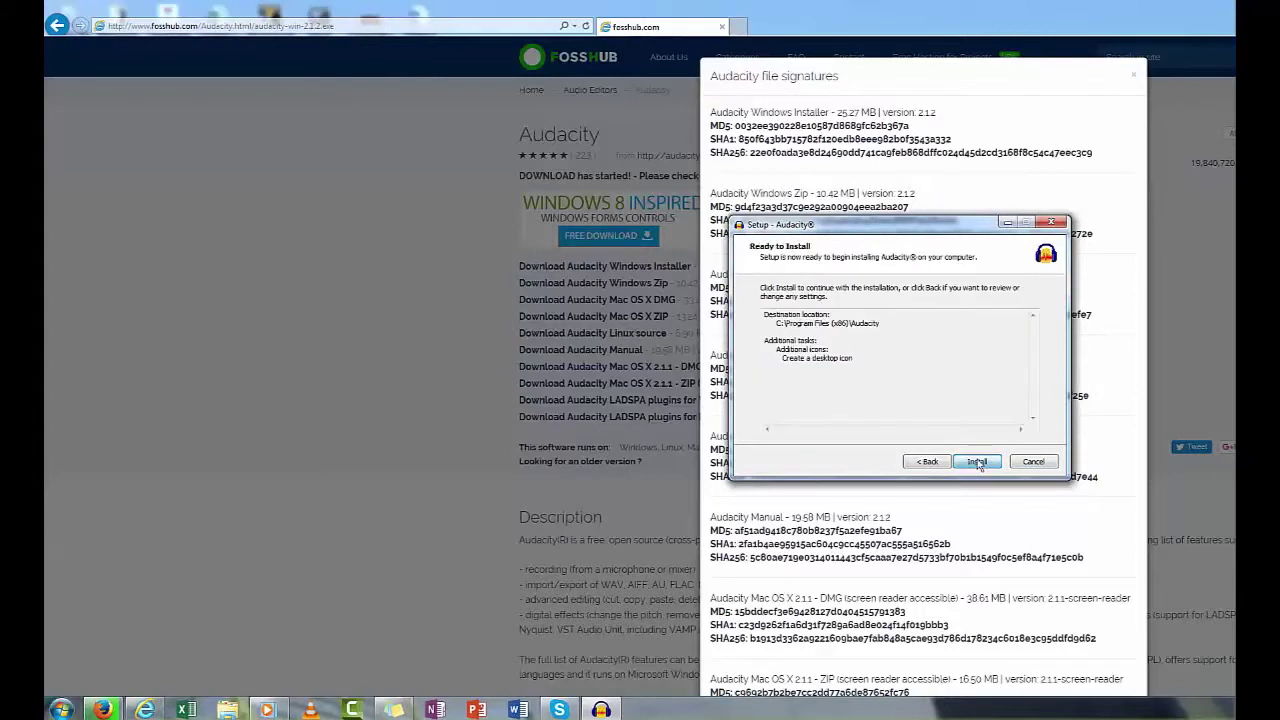
Step: Turn off the desktop icon, install Audacity 2.1.2, and finish setup to launch it
{"action": "left_click", "coordinate": [916, 463]}
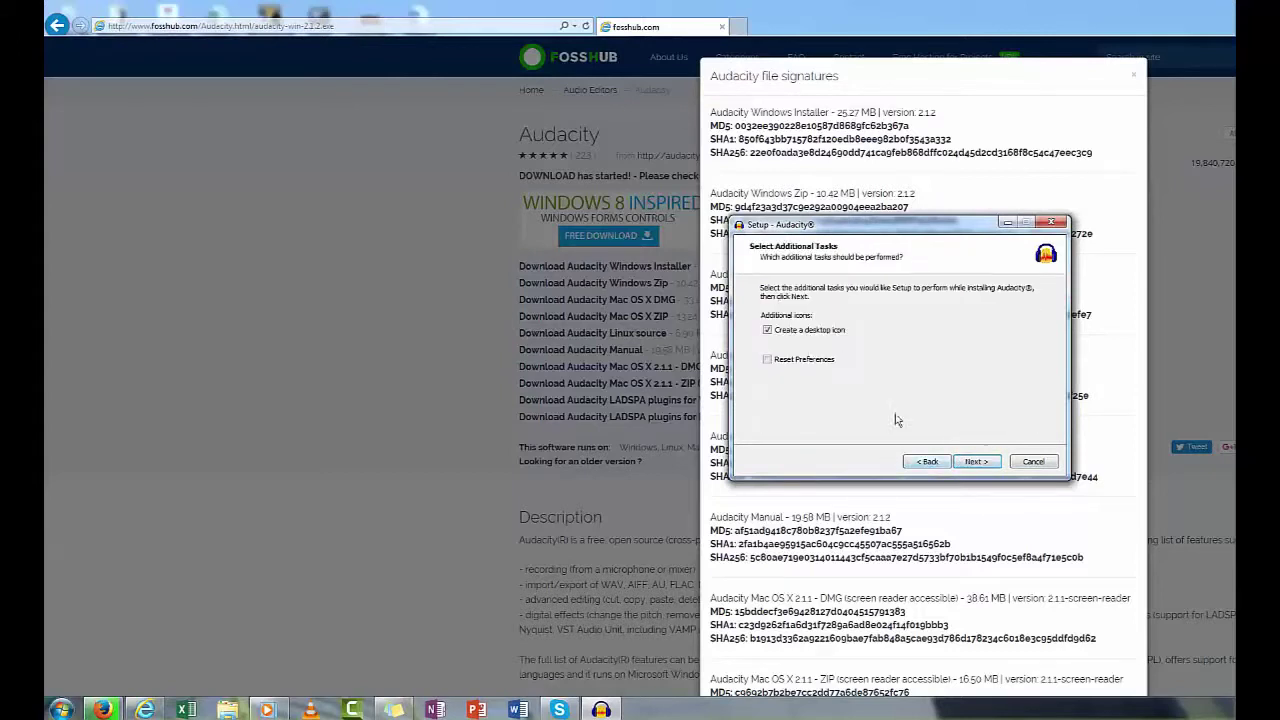
{"action": "left_click", "coordinate": [767, 333]}
{"action": "left_click", "coordinate": [978, 464]}
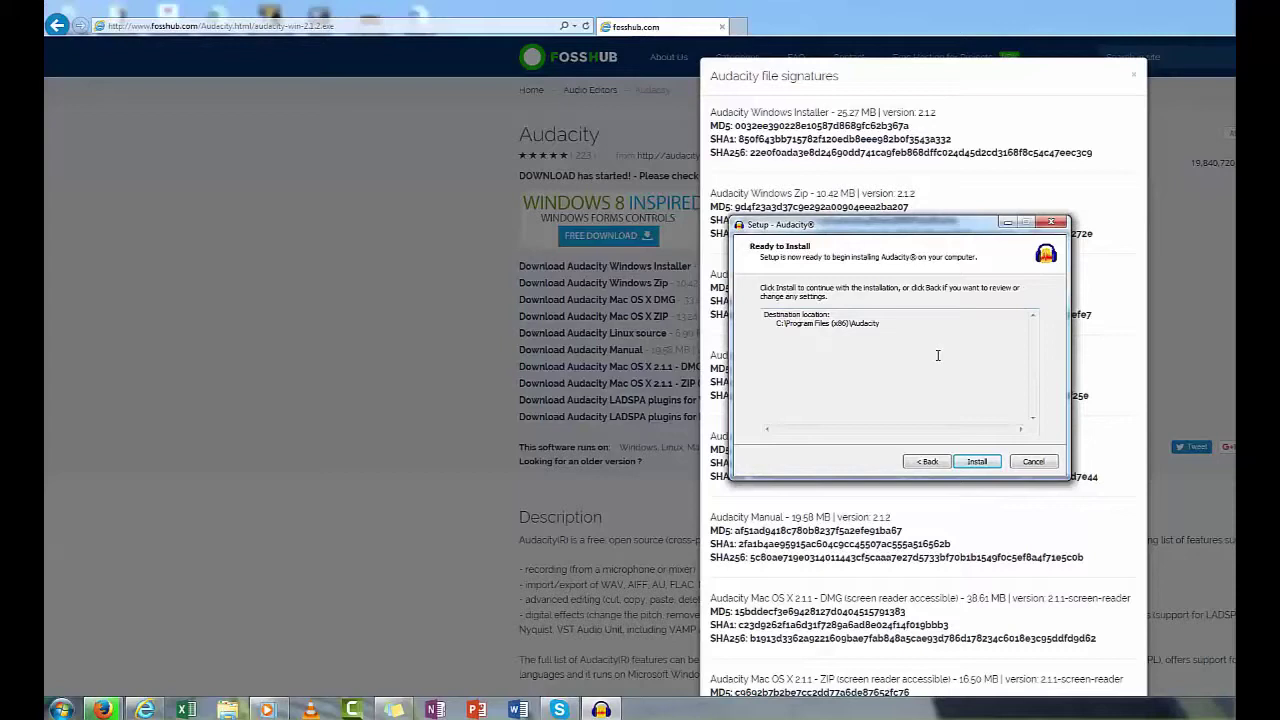
{"action": "left_click", "coordinate": [977, 462]}
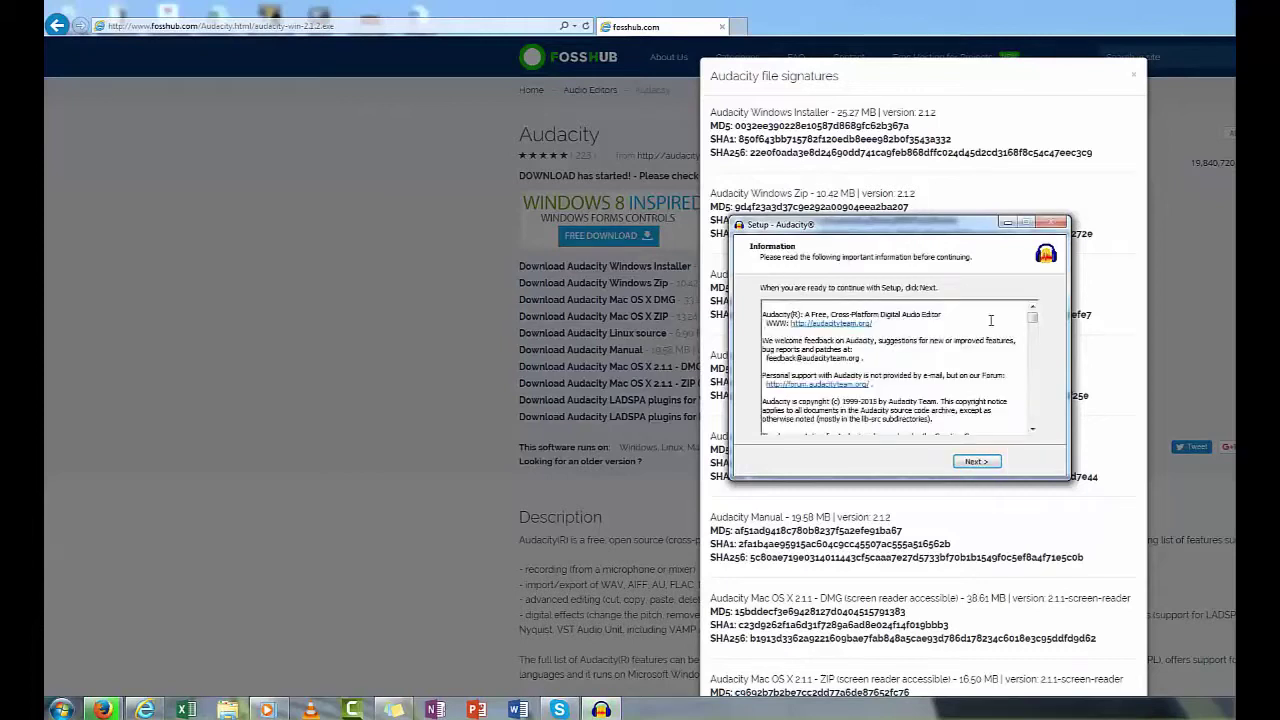
{"action": "left_click", "coordinate": [975, 463]}
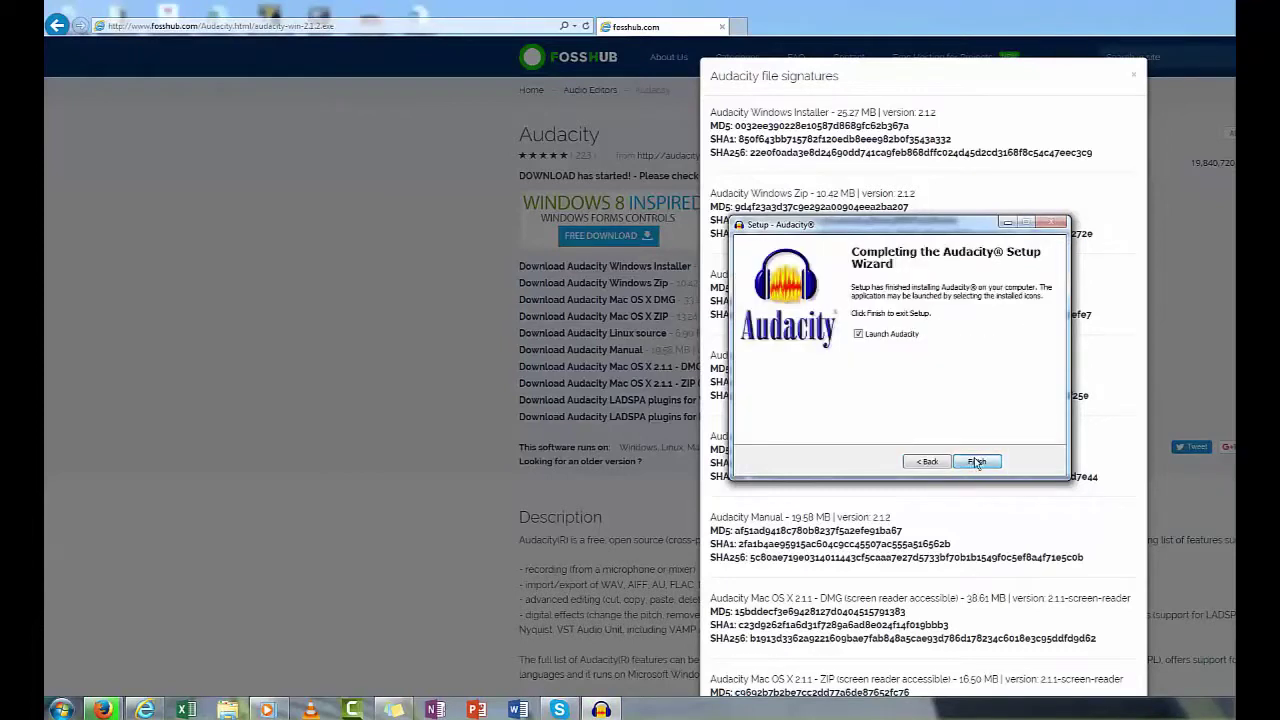
{"action": "left_click", "coordinate": [976, 461]}
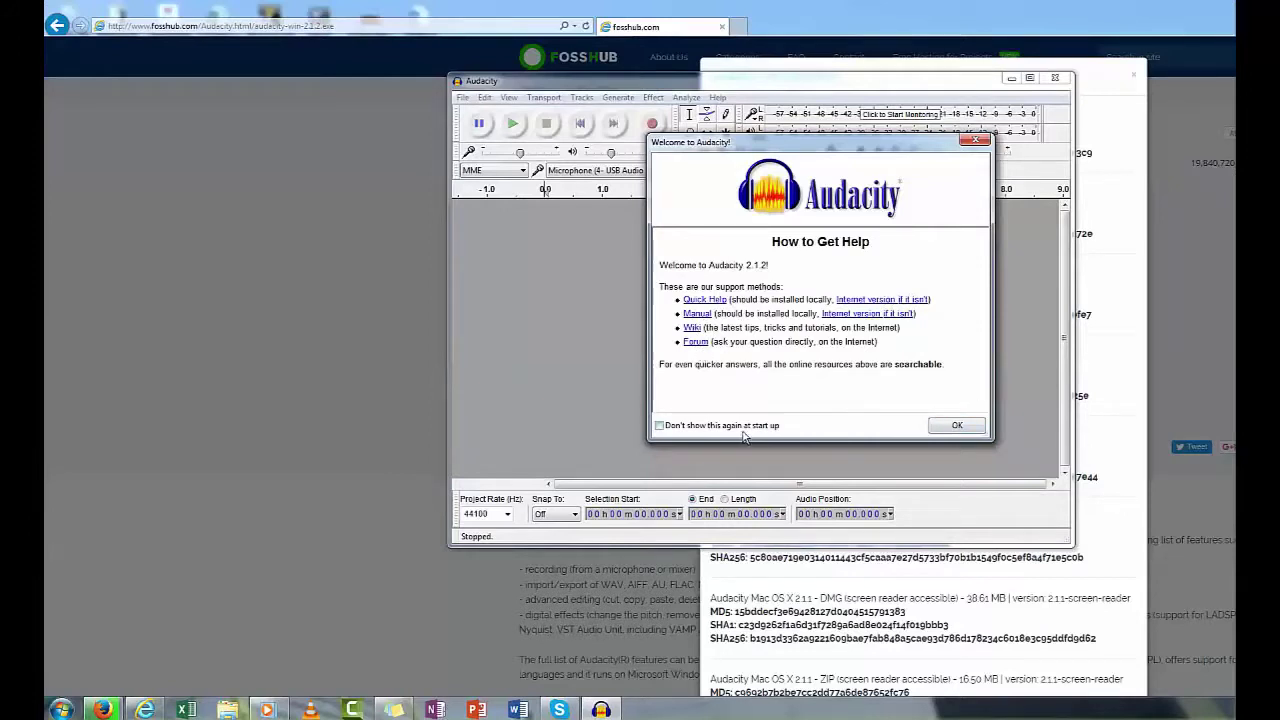
Step: Tick 'Don't show this again at start up' in the Welcome to Audacity dialog
{"action": "left_click", "coordinate": [661, 427]}
Step: Close the welcome dialog, nudge playback volume up, and keep LG ULTRAWIDE as playback device
{"action": "left_click", "coordinate": [967, 427]}
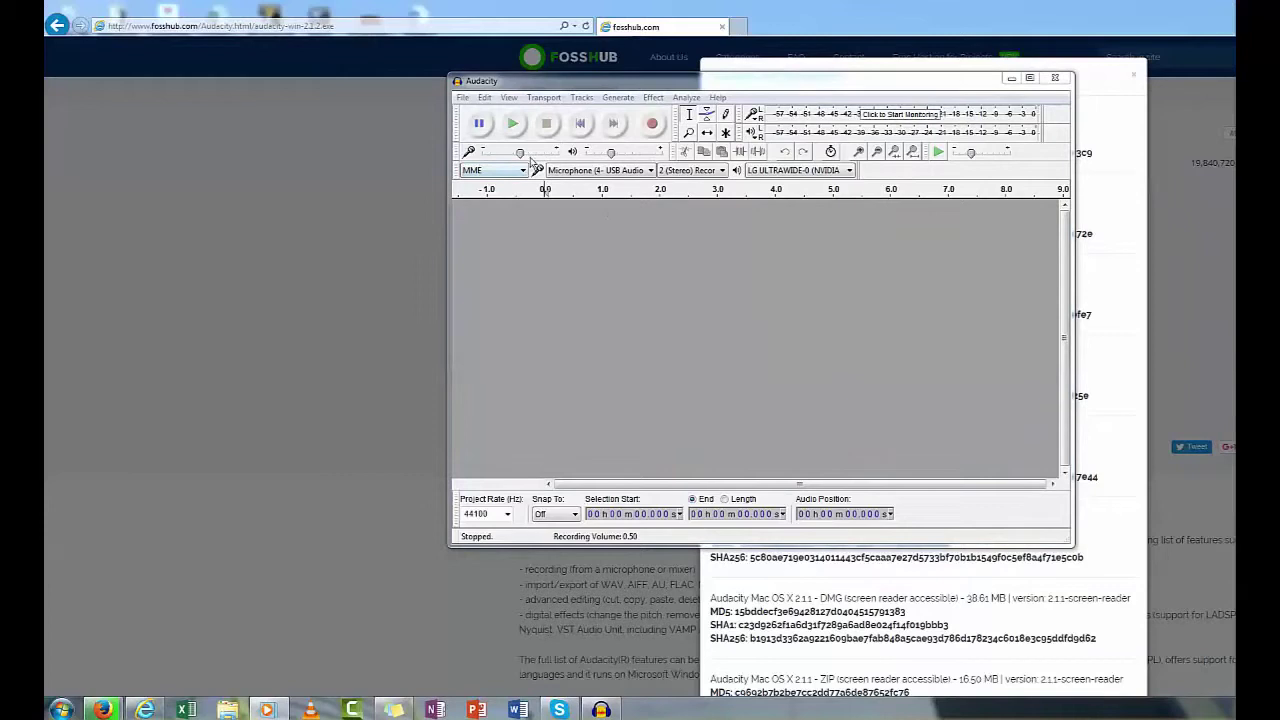
{"action": "mouse_move", "coordinate": [524, 156]}
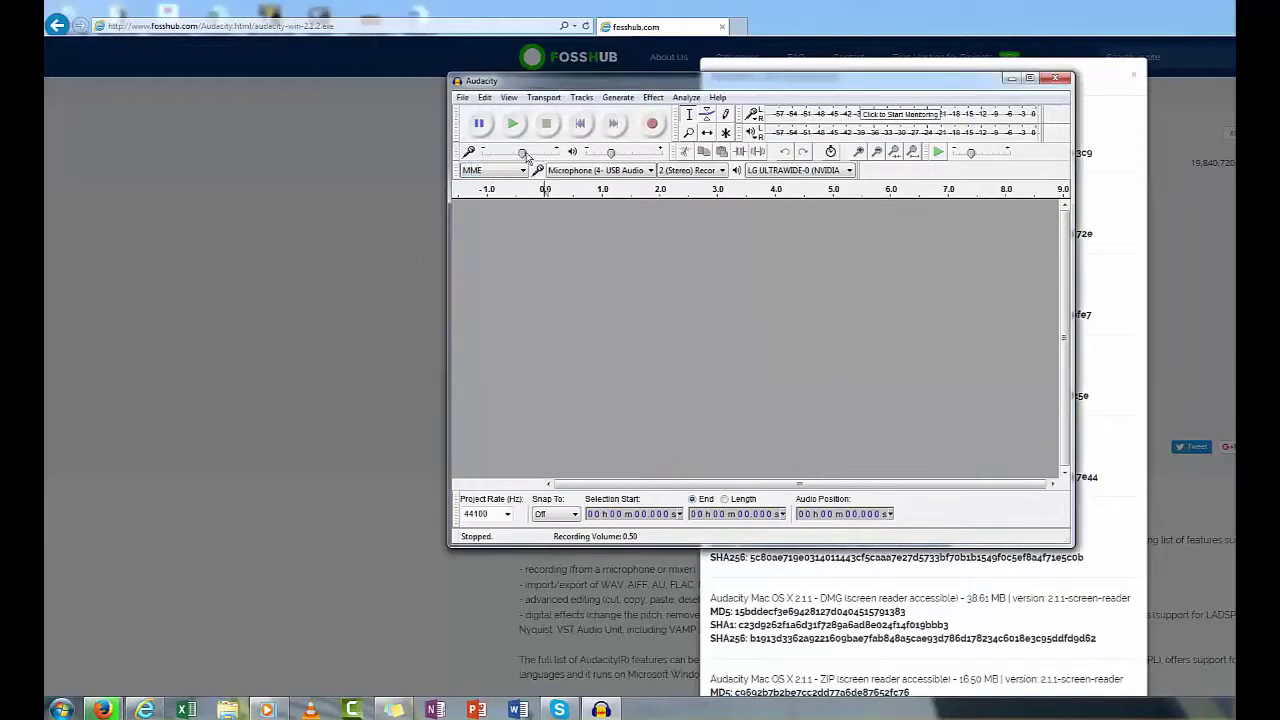
{"action": "left_click_drag", "start_coordinate": [612, 154], "coordinate": [621, 154]}
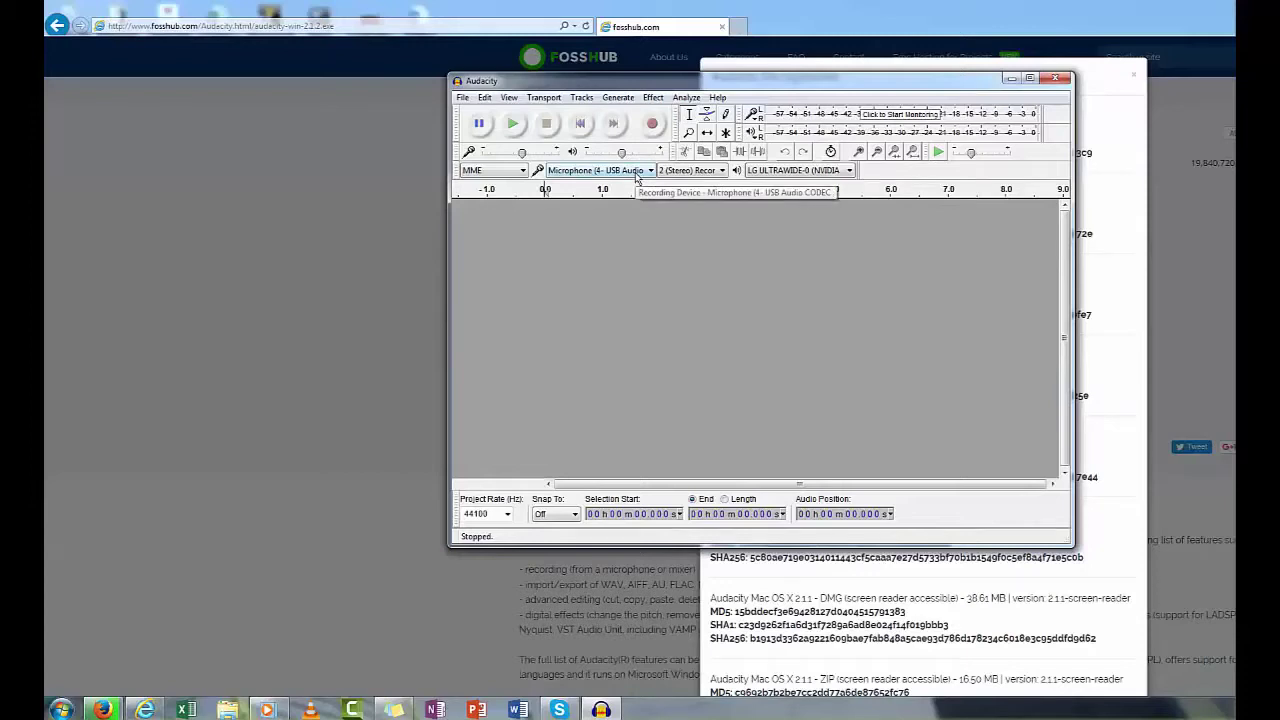
{"action": "left_click", "coordinate": [684, 171]}
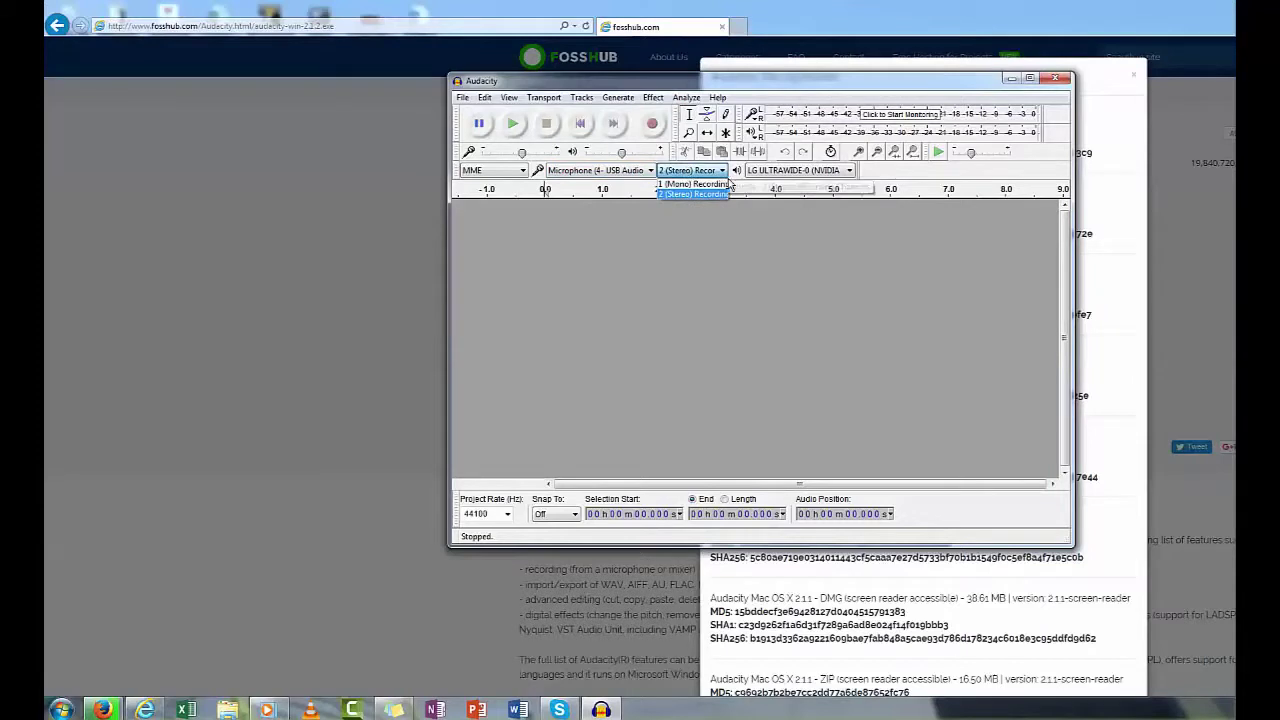
{"action": "left_click", "coordinate": [785, 170]}
{"action": "left_click", "coordinate": [785, 170]}
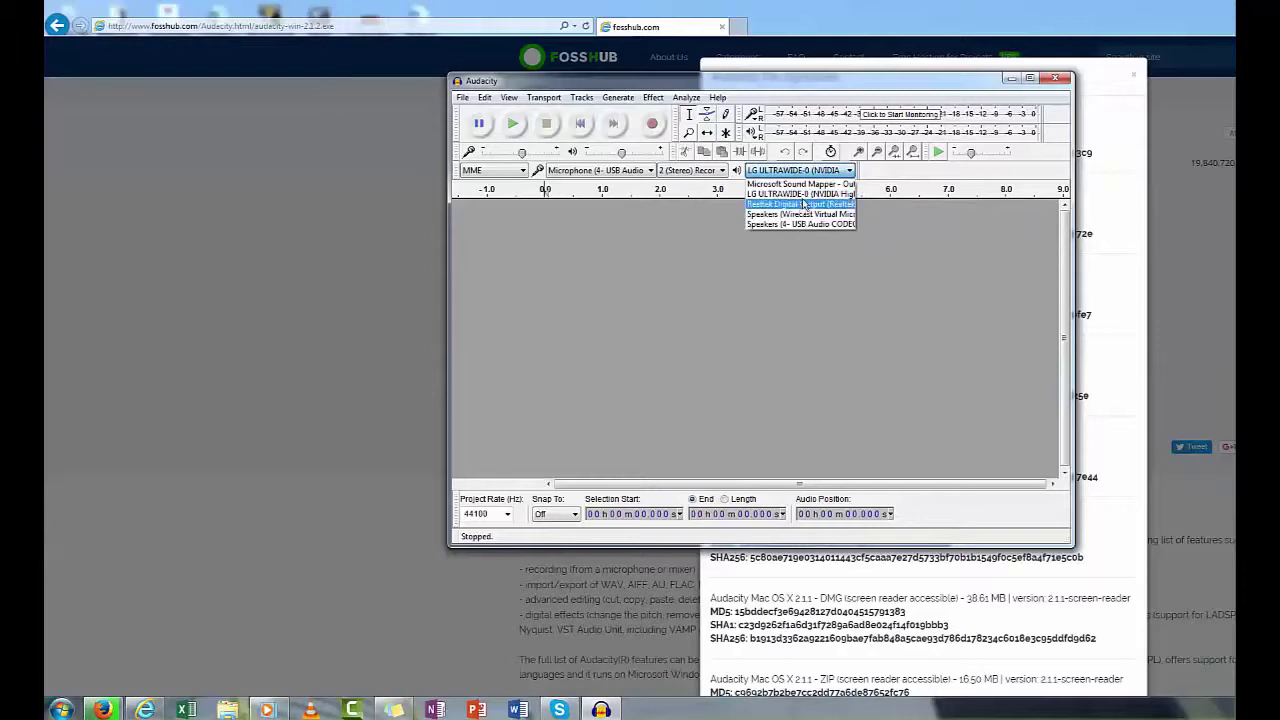
{"action": "left_click", "coordinate": [802, 176]}
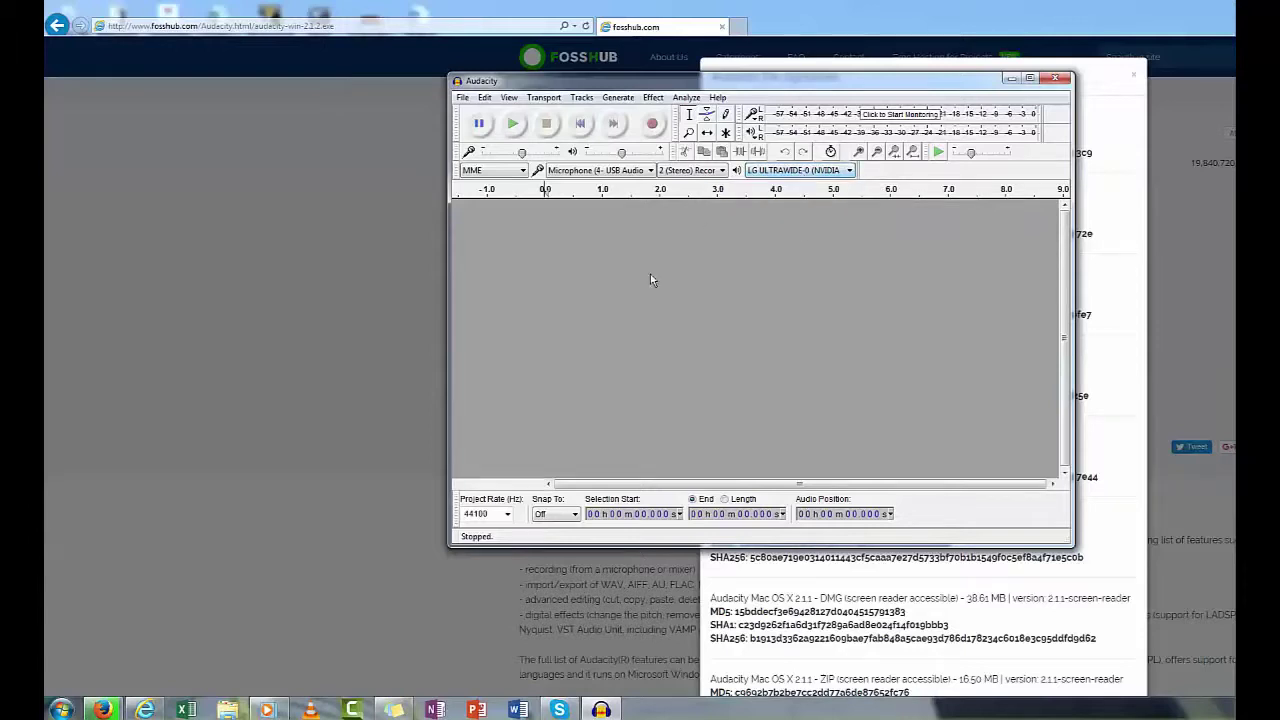
Step: Keep the USB Audio microphone at 2 (Stereo) channels and add an empty stereo track
{"action": "left_click", "coordinate": [622, 172]}
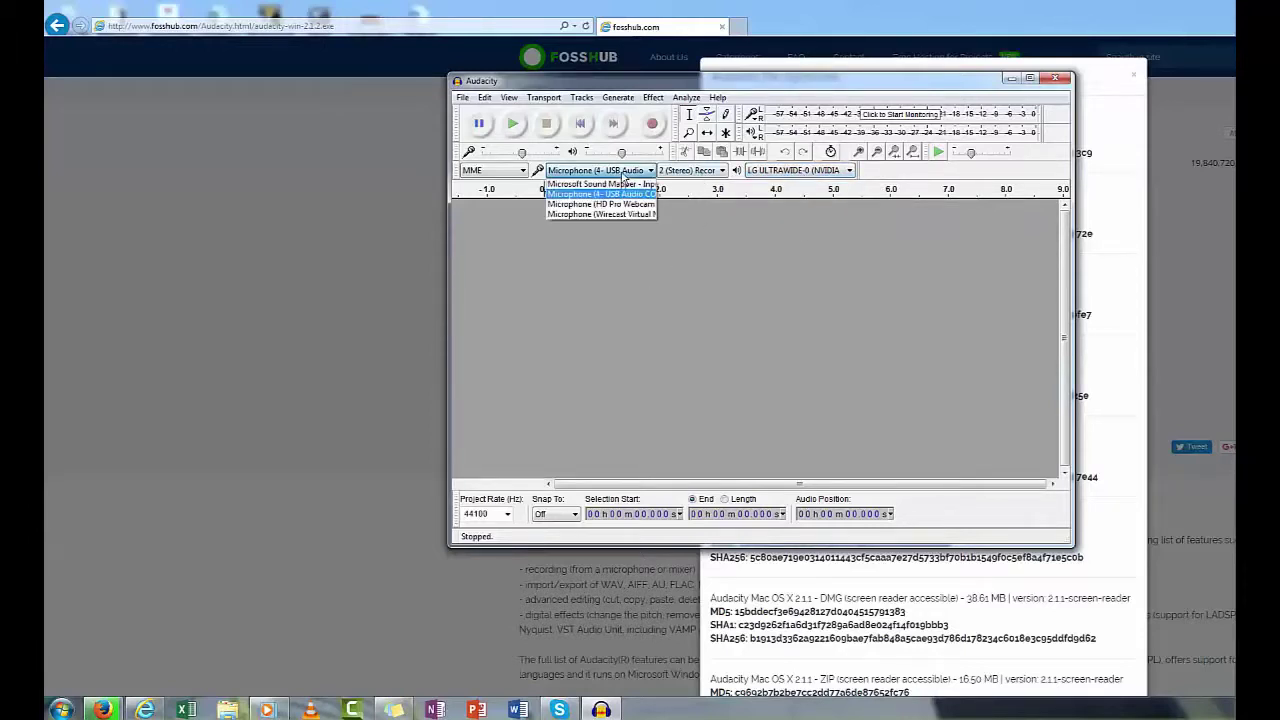
{"action": "left_click", "coordinate": [627, 173]}
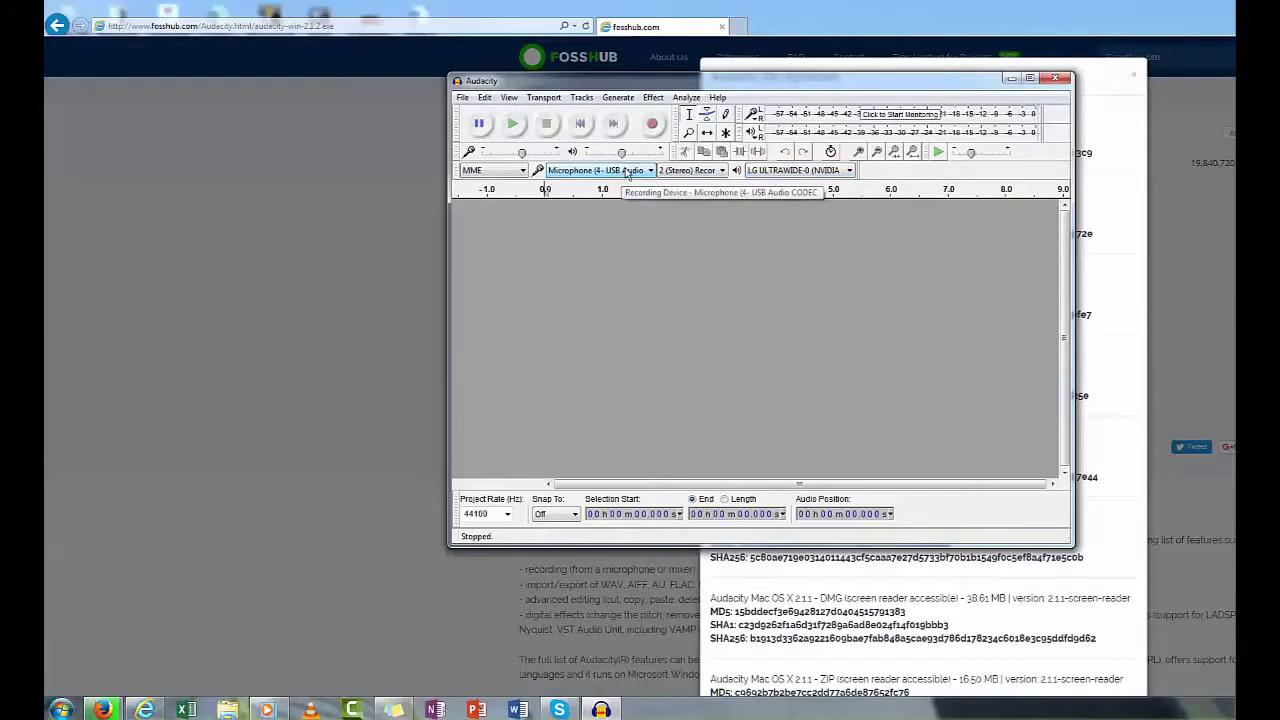
{"action": "left_click", "coordinate": [714, 172]}
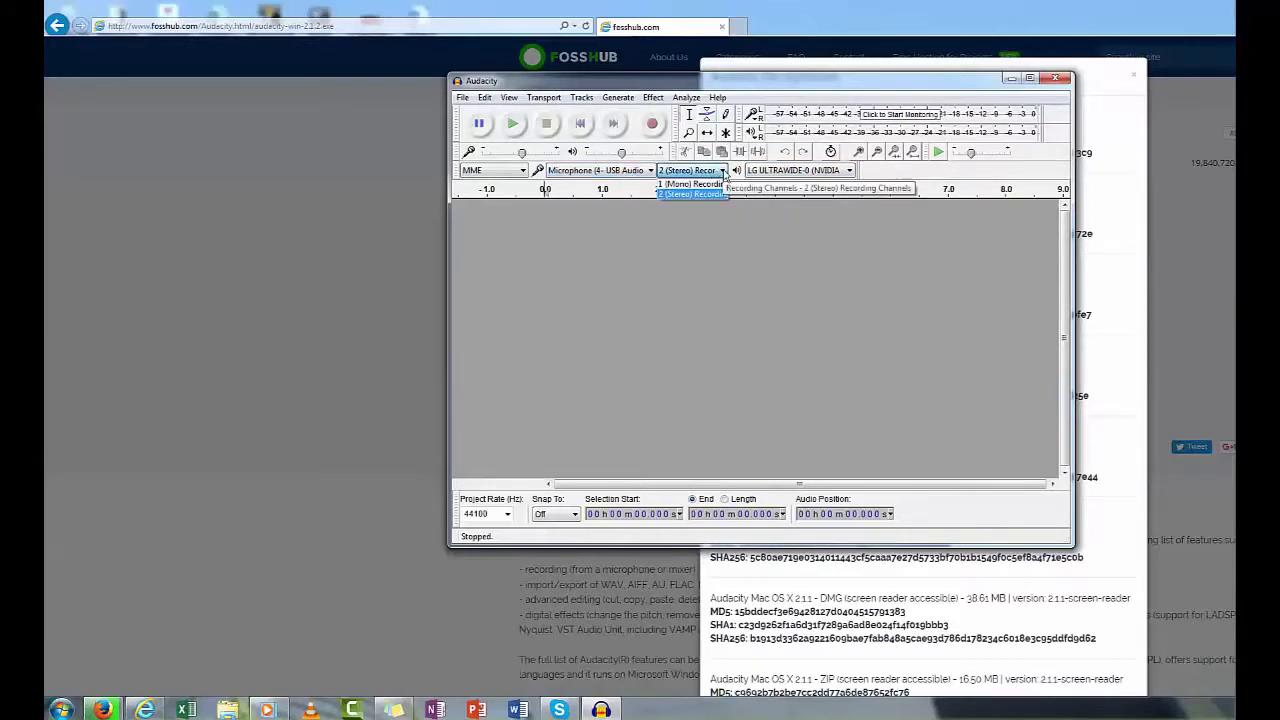
{"action": "left_click", "coordinate": [722, 172]}
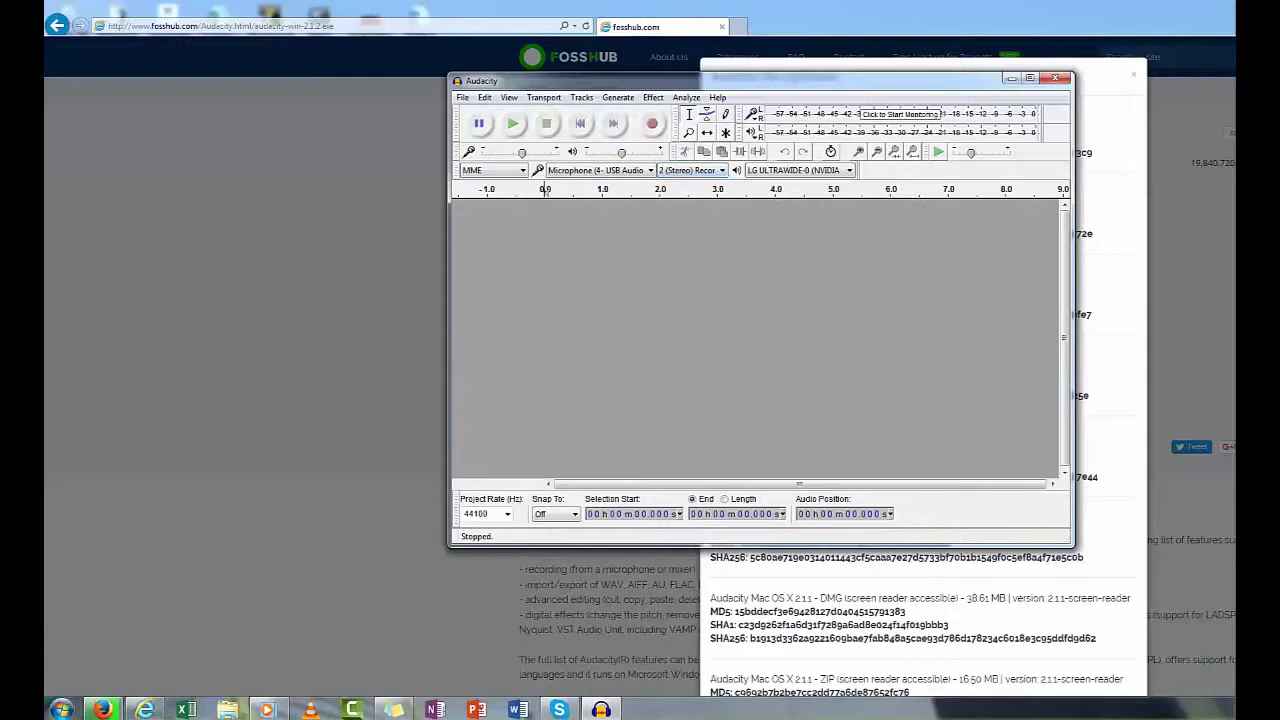
{"action": "key", "text": "r"}
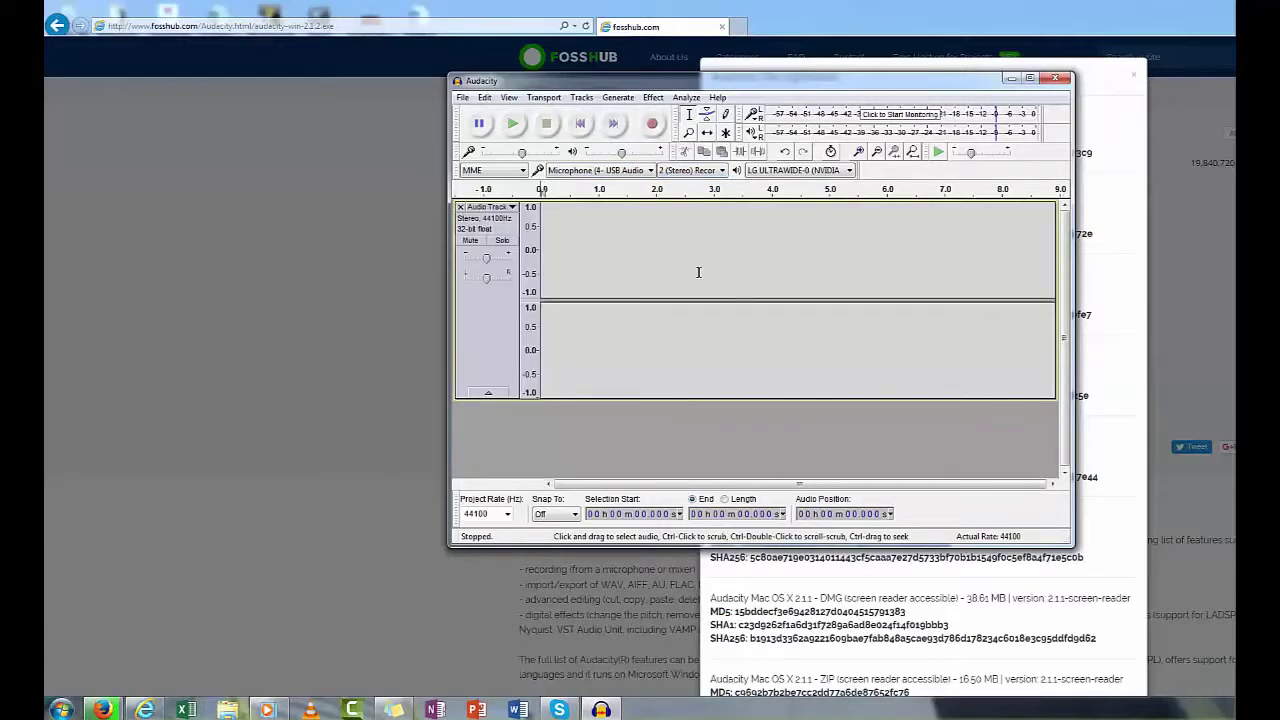
Step: Record about 7.5 seconds of speech from the microphone, then stop recording
{"action": "left_click", "coordinate": [651, 124]}
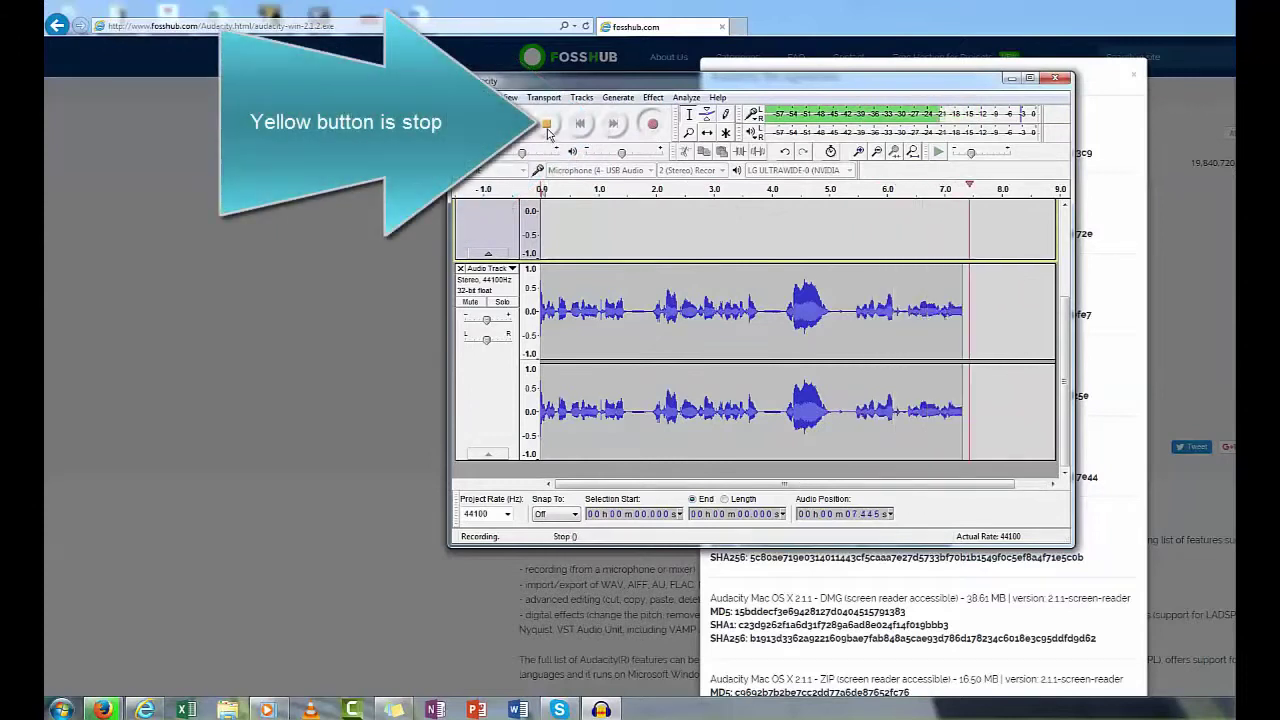
{"action": "left_click", "coordinate": [546, 123]}
{"action": "left_click_drag", "start_coordinate": [541, 230], "coordinate": [549, 230]}
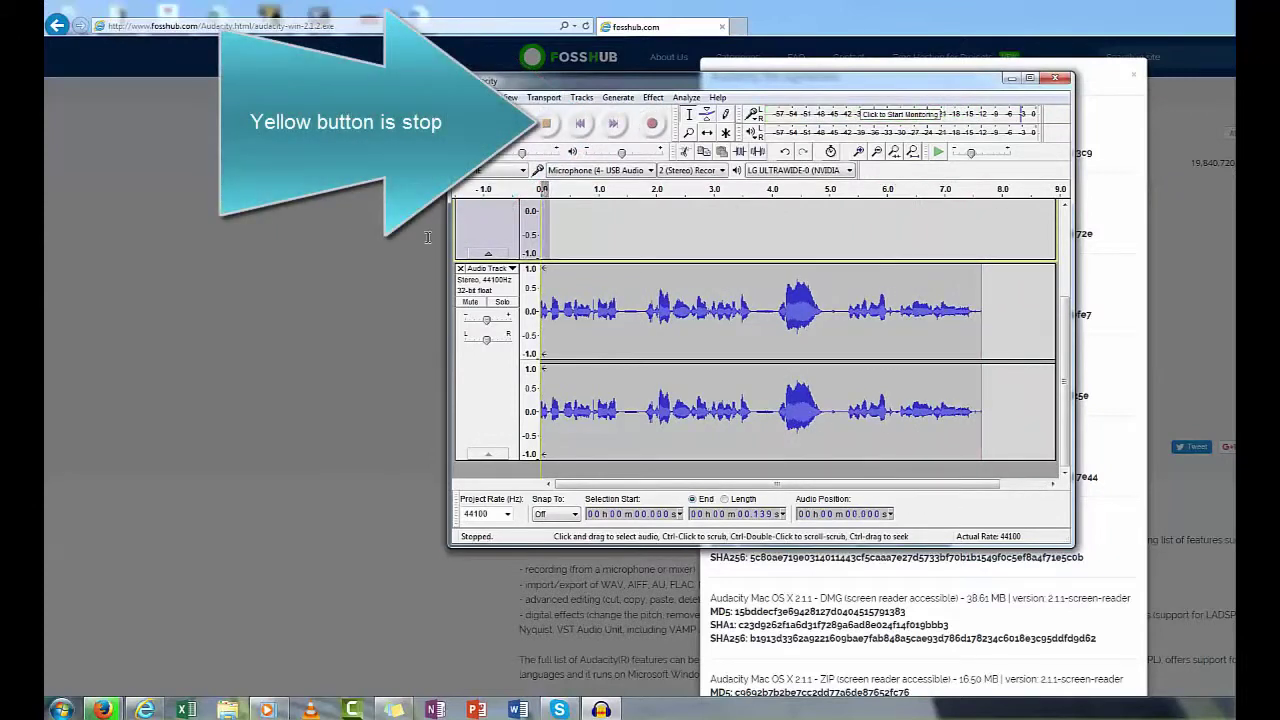
{"action": "scroll", "coordinate": [610, 335], "scroll_direction": "up", "scroll_amount": 1}
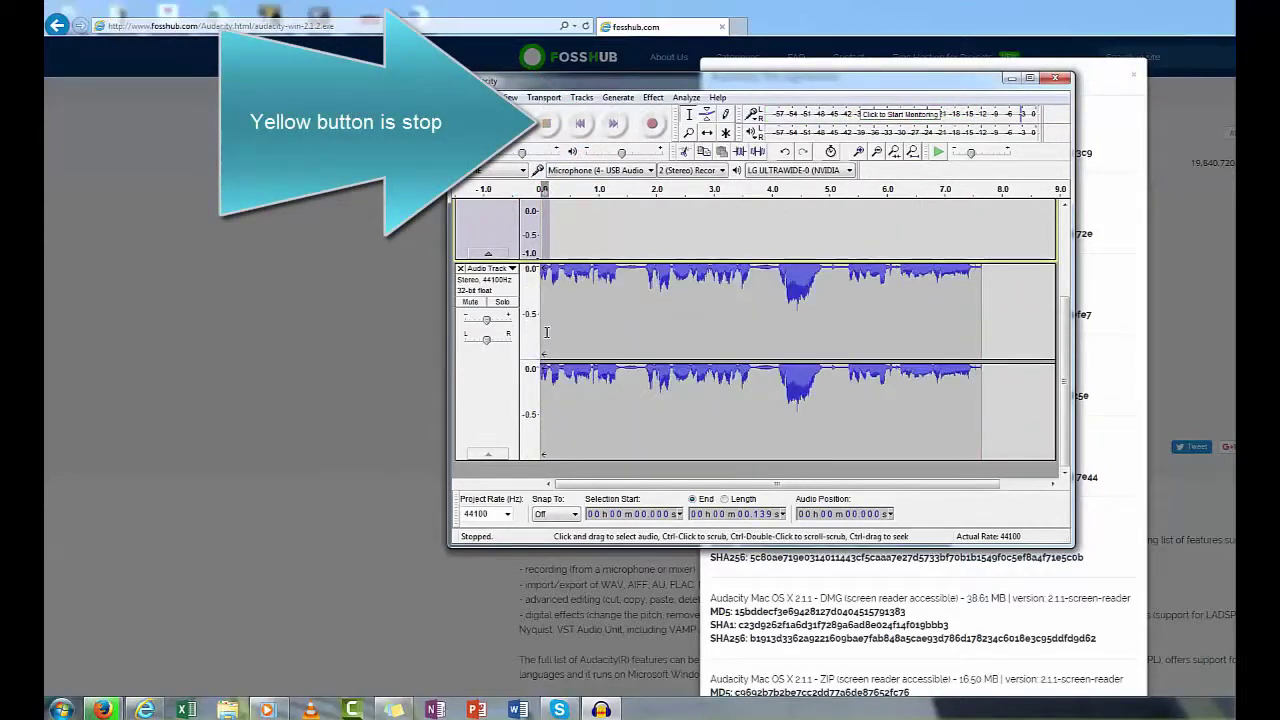
{"action": "scroll", "coordinate": [550, 300], "scroll_direction": "up", "scroll_amount": 2}
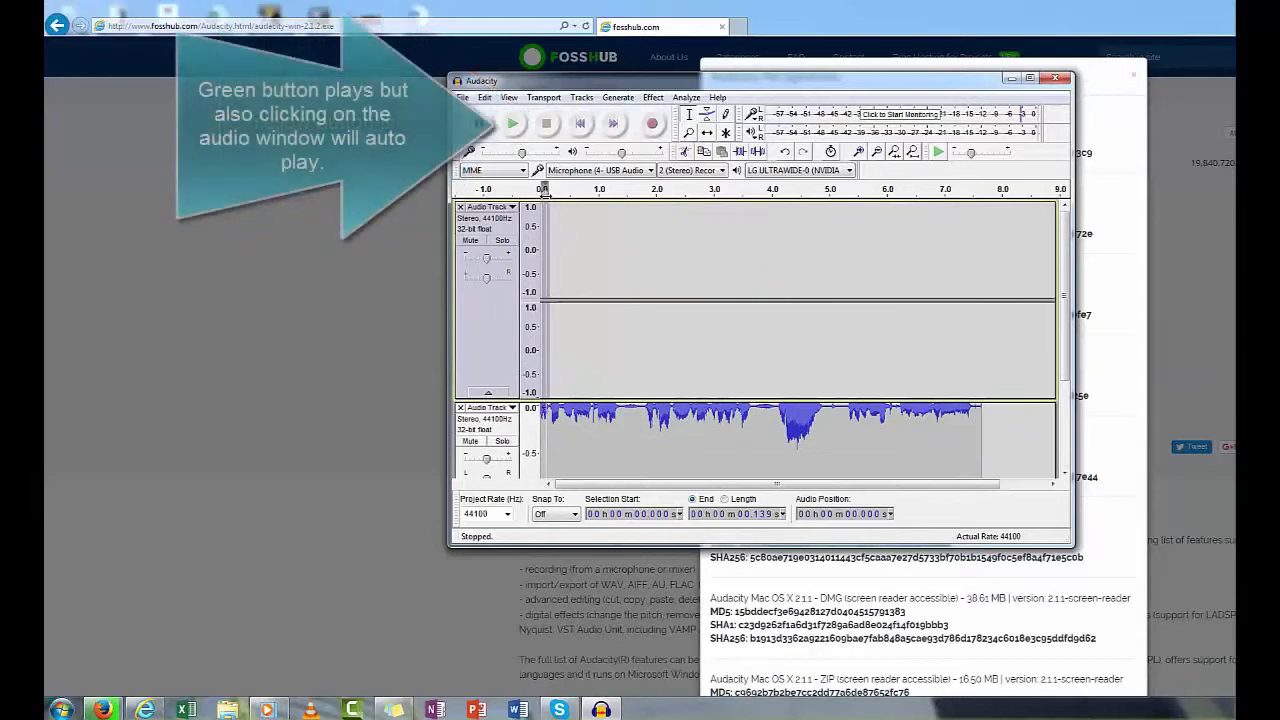
{"action": "left_click", "coordinate": [541, 189]}
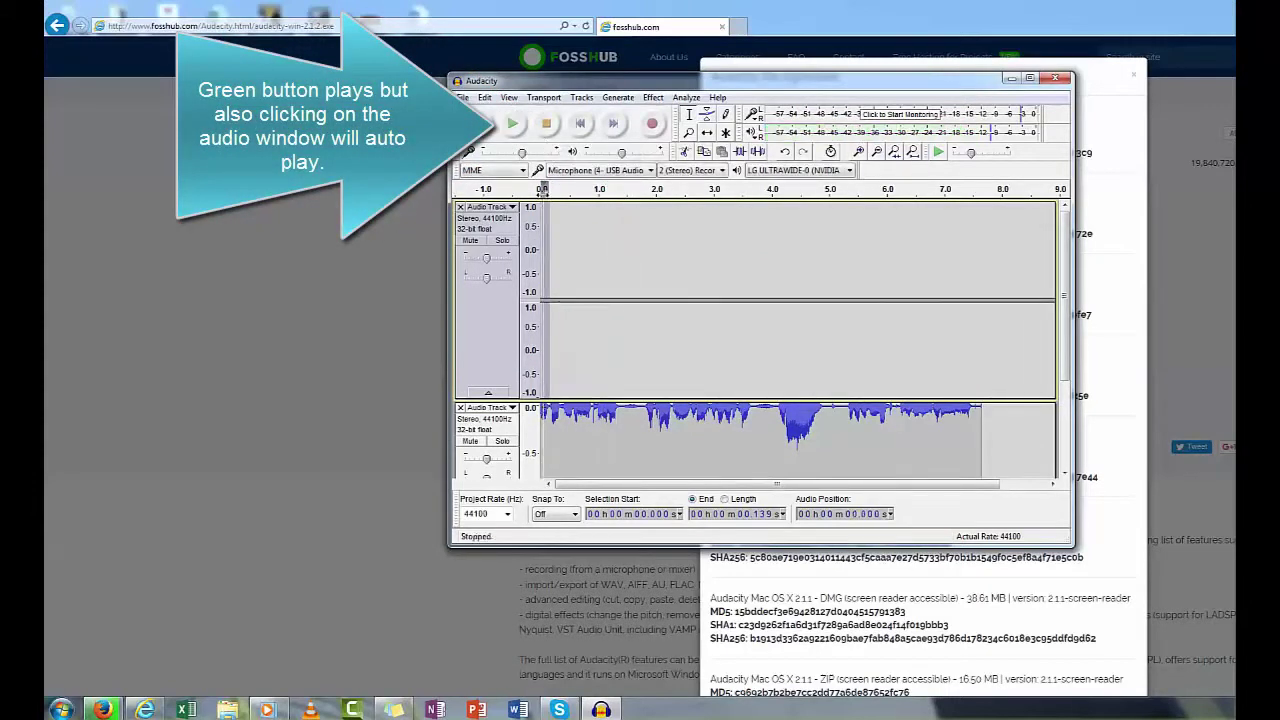
{"action": "left_click", "coordinate": [541, 189]}
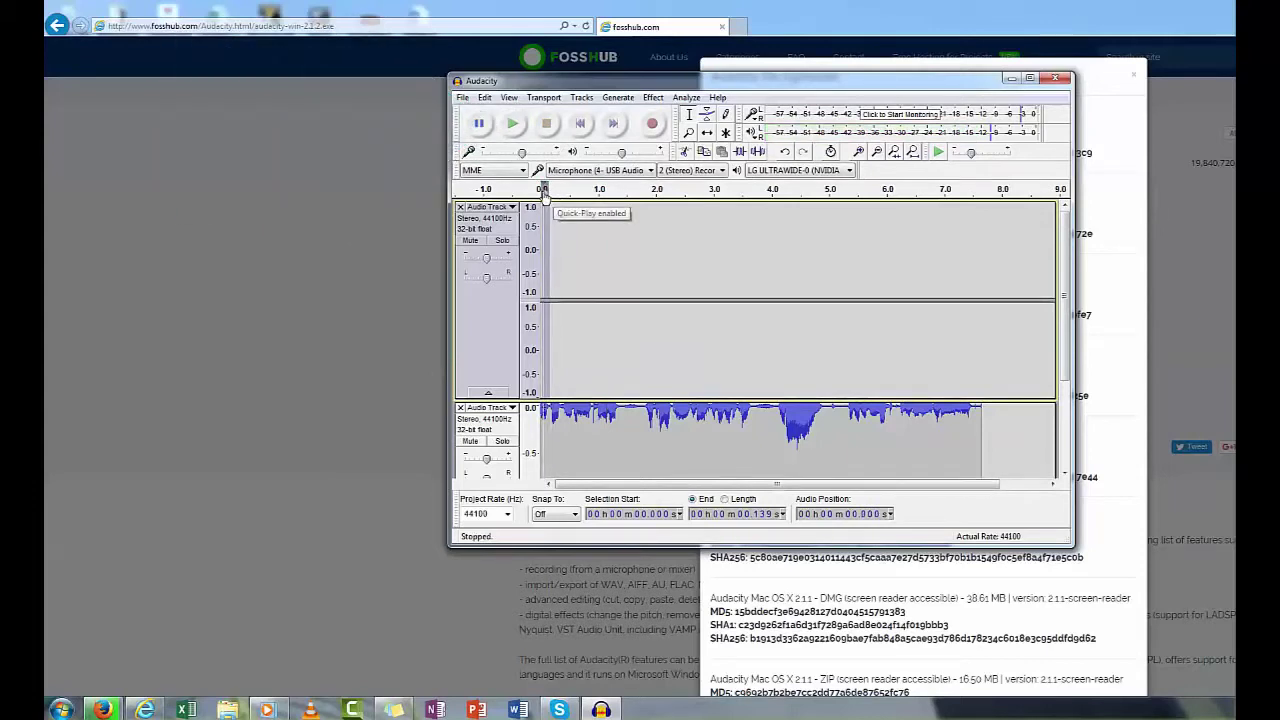
{"action": "left_click", "coordinate": [566, 190]}
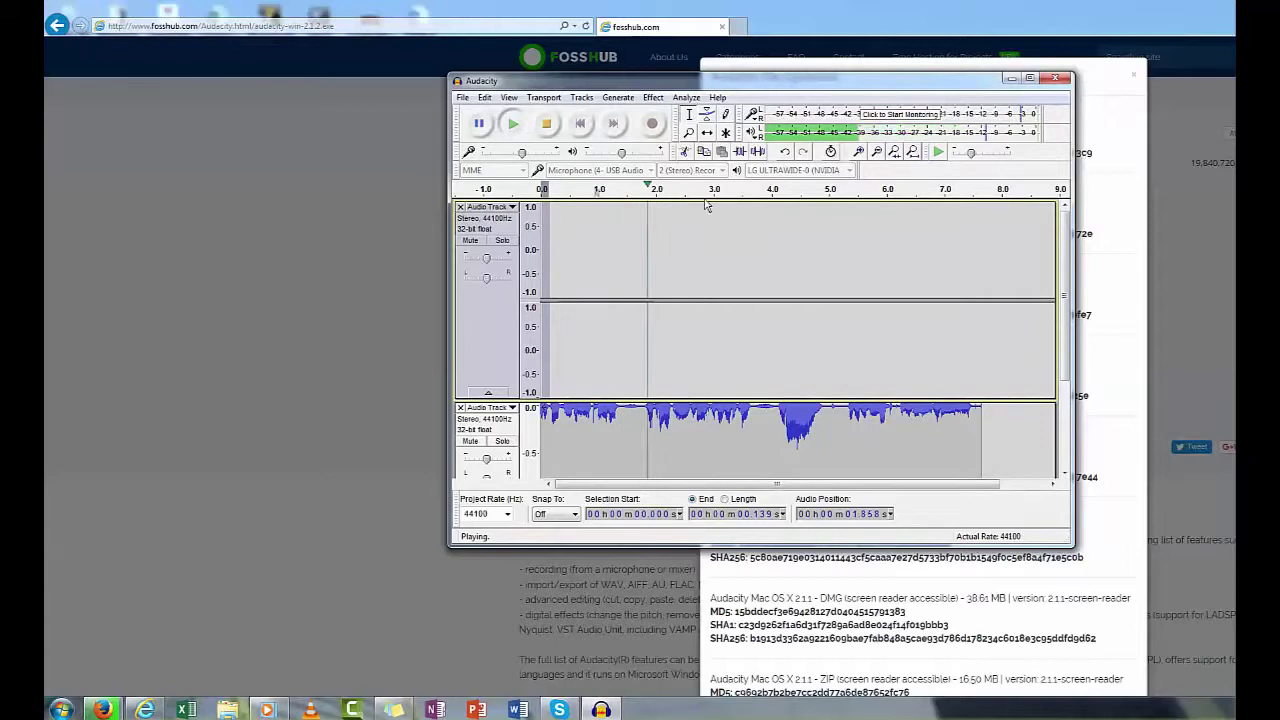
{"action": "left_click", "coordinate": [546, 123]}
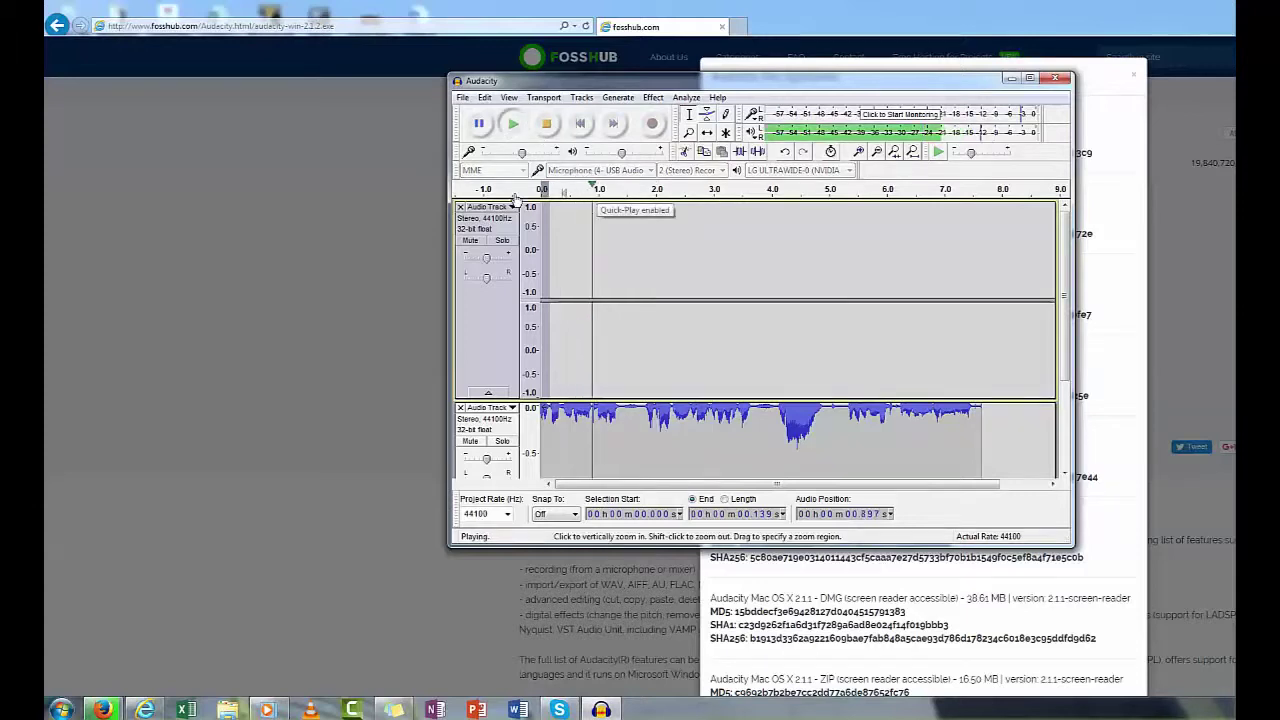
{"action": "key", "text": "space"}
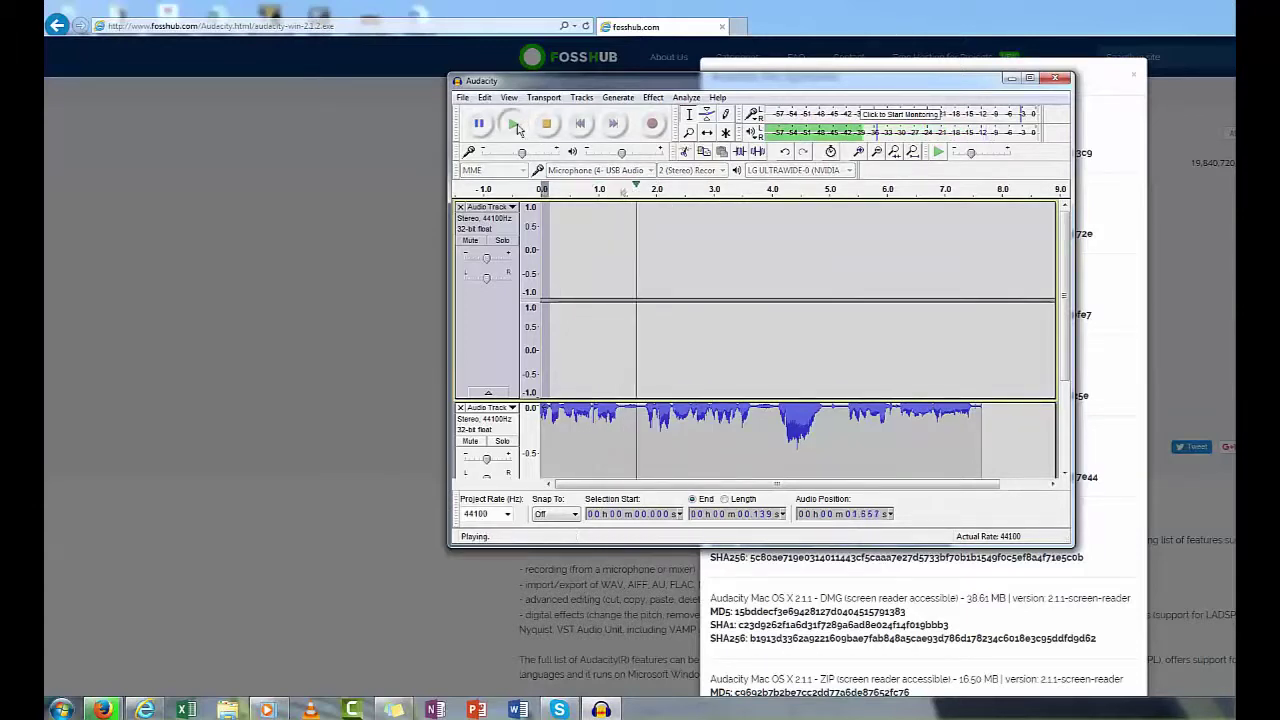
{"action": "left_click", "coordinate": [547, 127]}
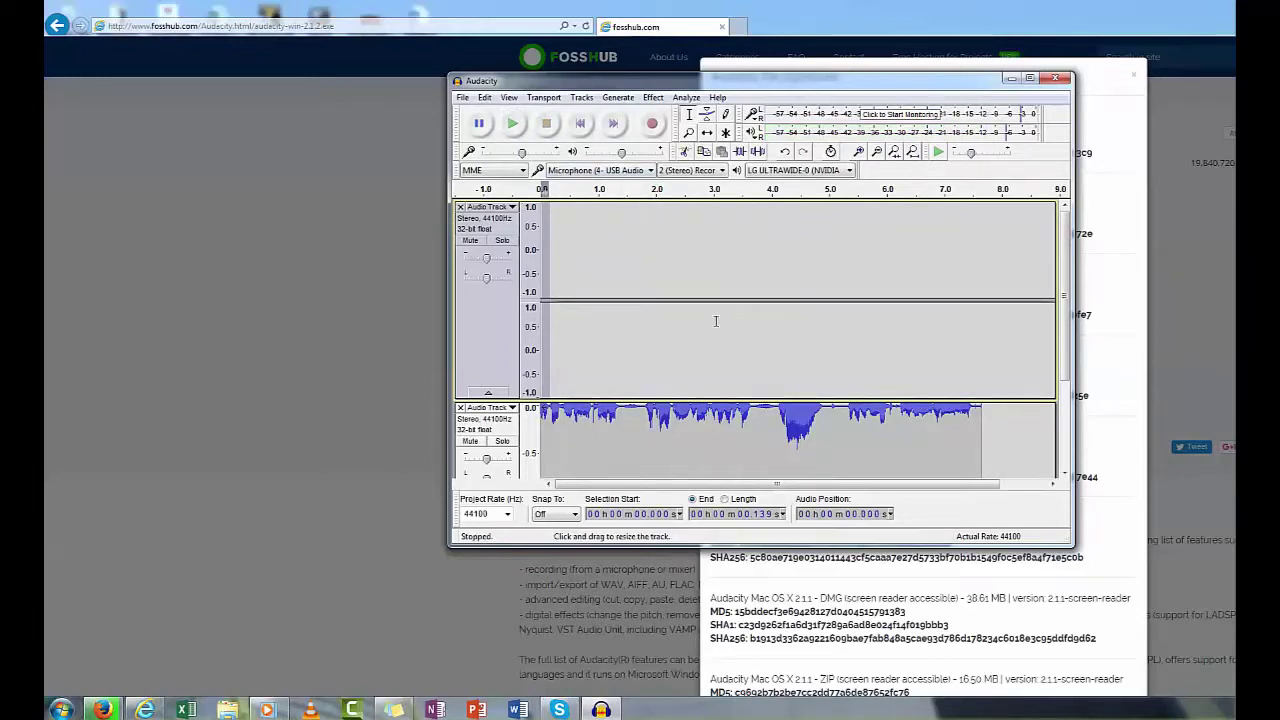
{"action": "left_click", "coordinate": [570, 189]}
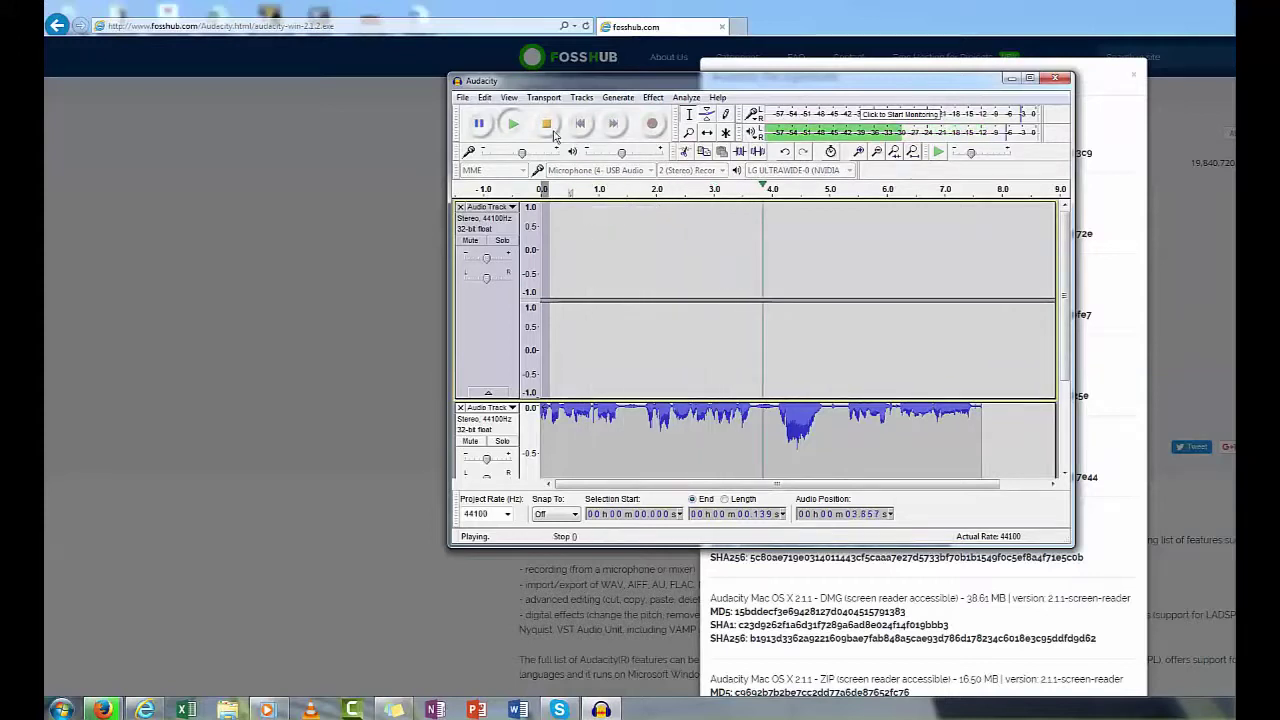
{"action": "left_click", "coordinate": [547, 124]}
{"action": "scroll", "coordinate": [746, 324], "scroll_direction": "down", "scroll_amount": 3}
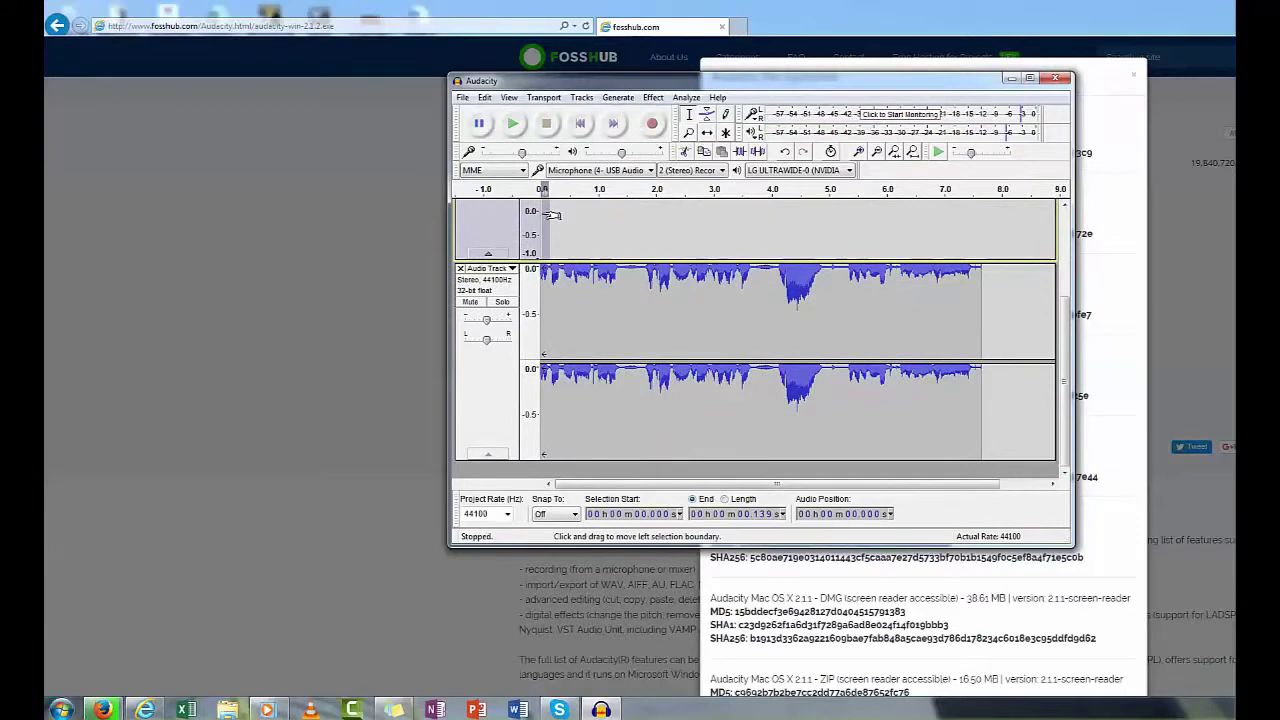
Step: Normalize the whole recording to a 0.0 dB peak after previewing, then play it back
{"action": "left_click_drag", "start_coordinate": [1012, 410], "coordinate": [535, 410]}
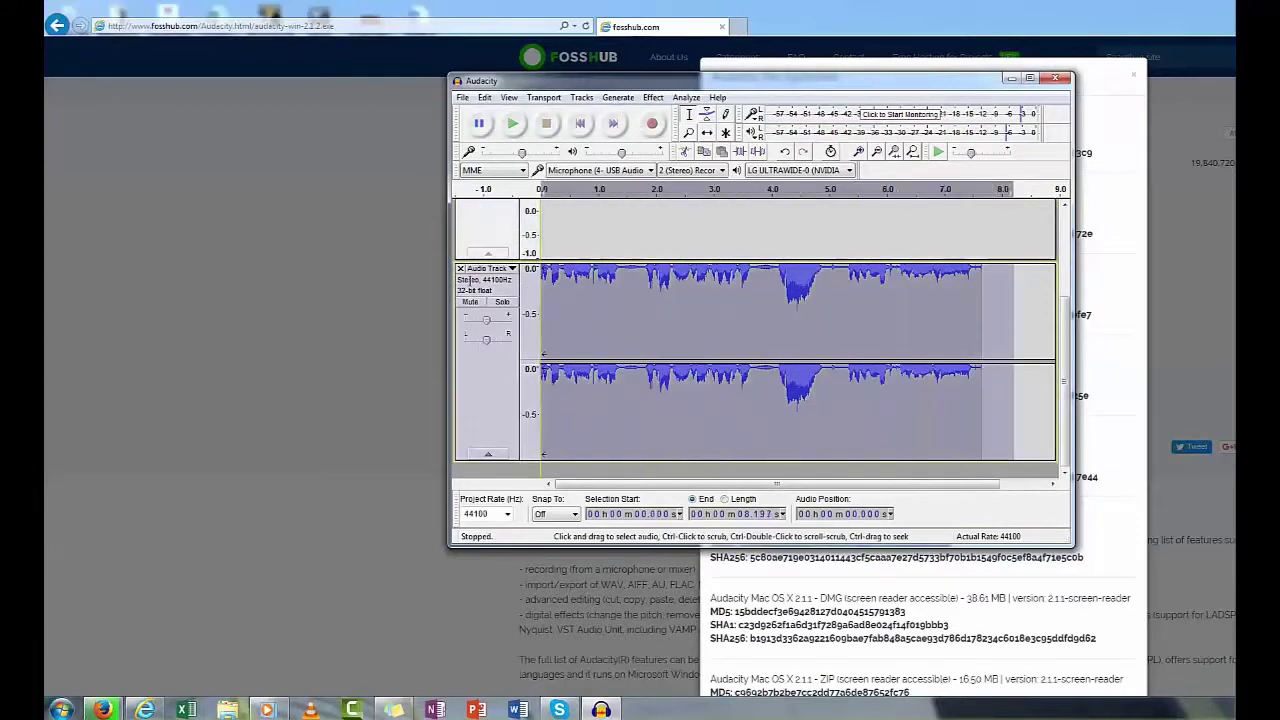
{"action": "left_click", "coordinate": [653, 97]}
{"action": "left_click", "coordinate": [742, 297]}
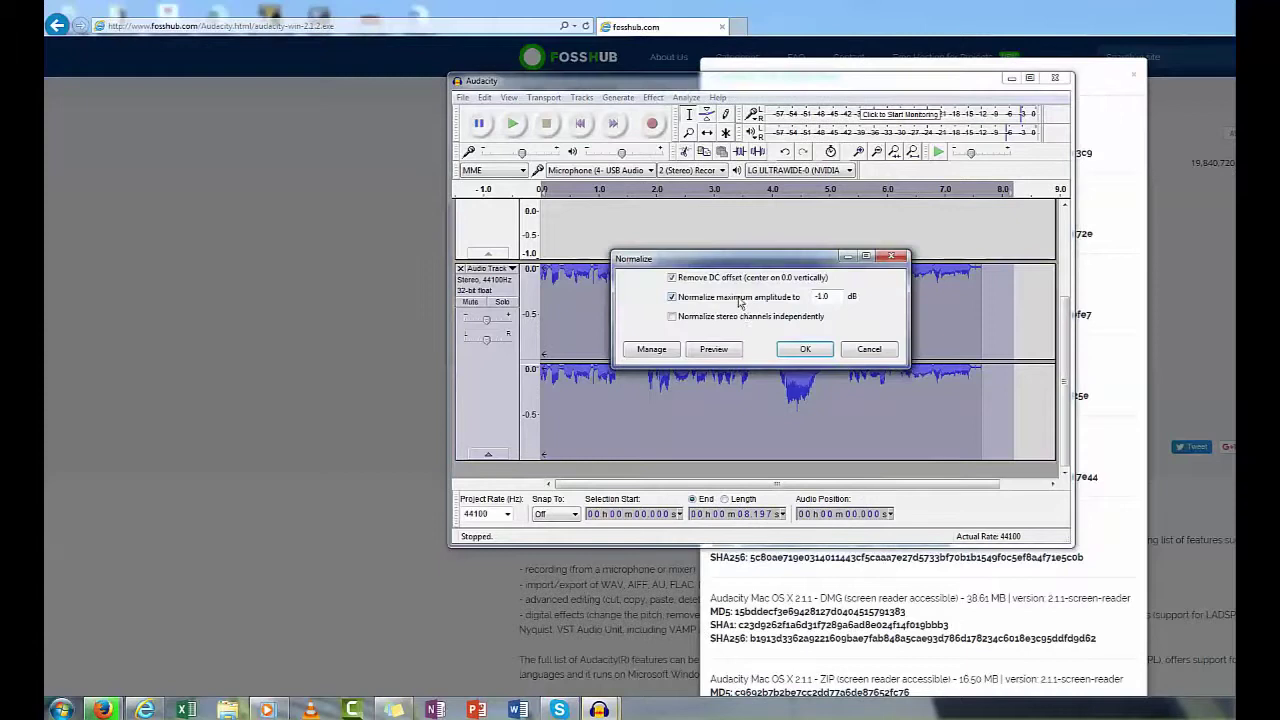
{"action": "double_click", "coordinate": [819, 296]}
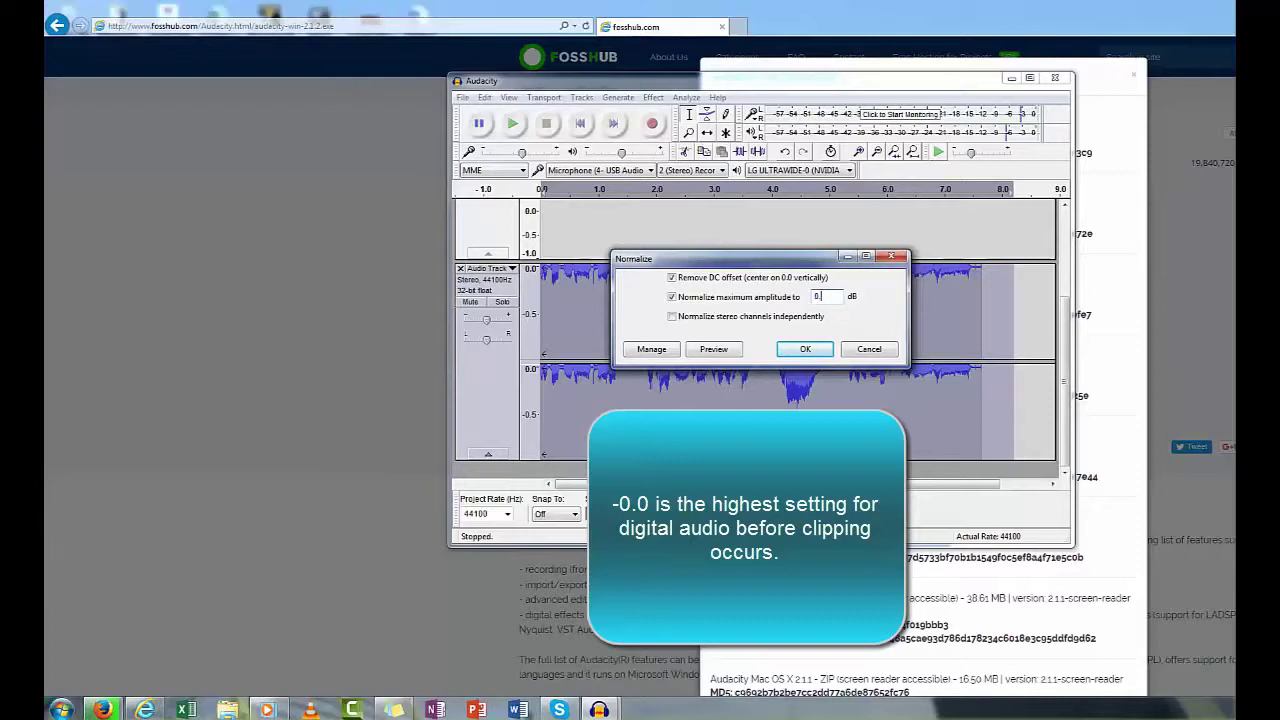
{"action": "left_click", "coordinate": [713, 349]}
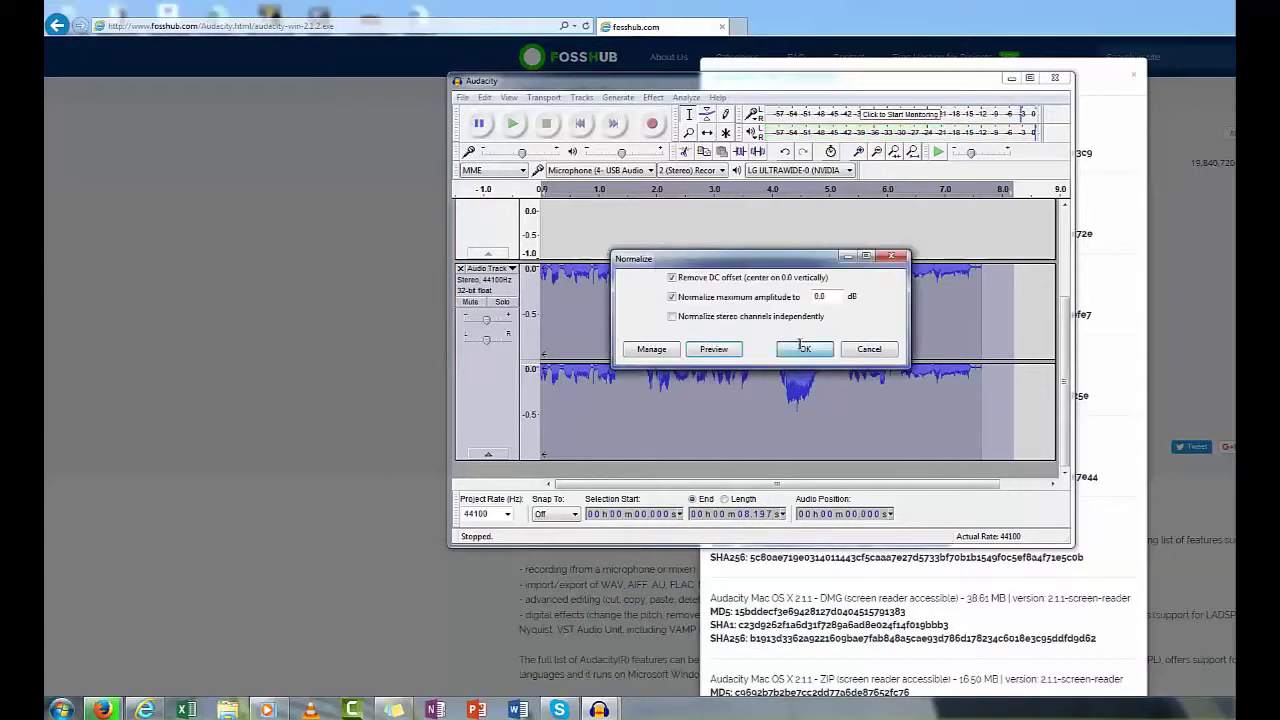
{"action": "left_click", "coordinate": [803, 347]}
{"action": "left_click", "coordinate": [524, 124]}
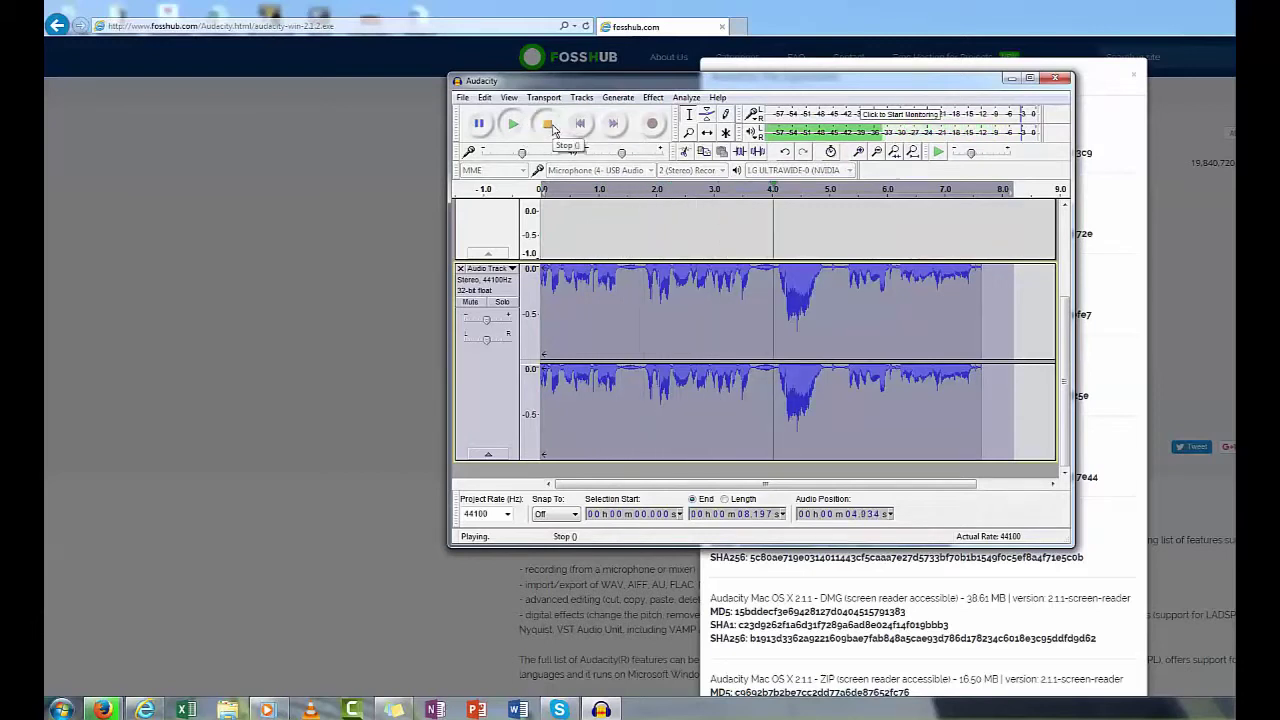
{"action": "left_click", "coordinate": [550, 126]}
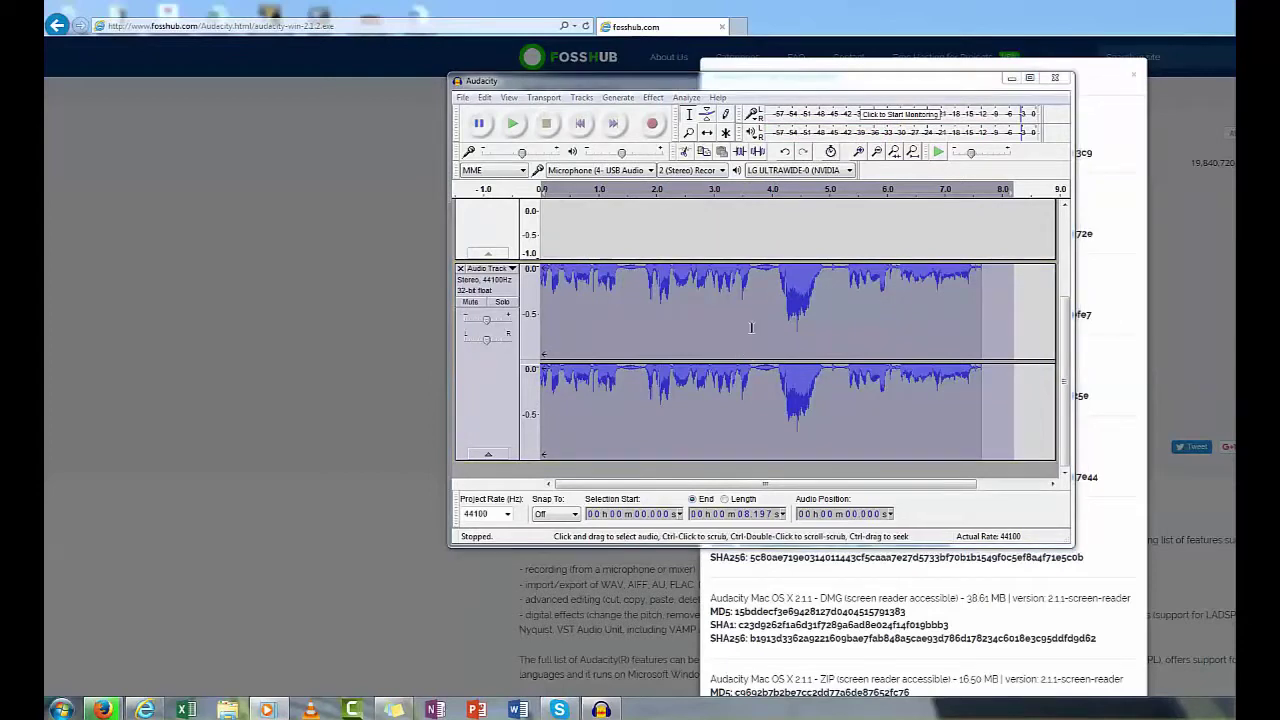
{"action": "left_click", "coordinate": [790, 275]}
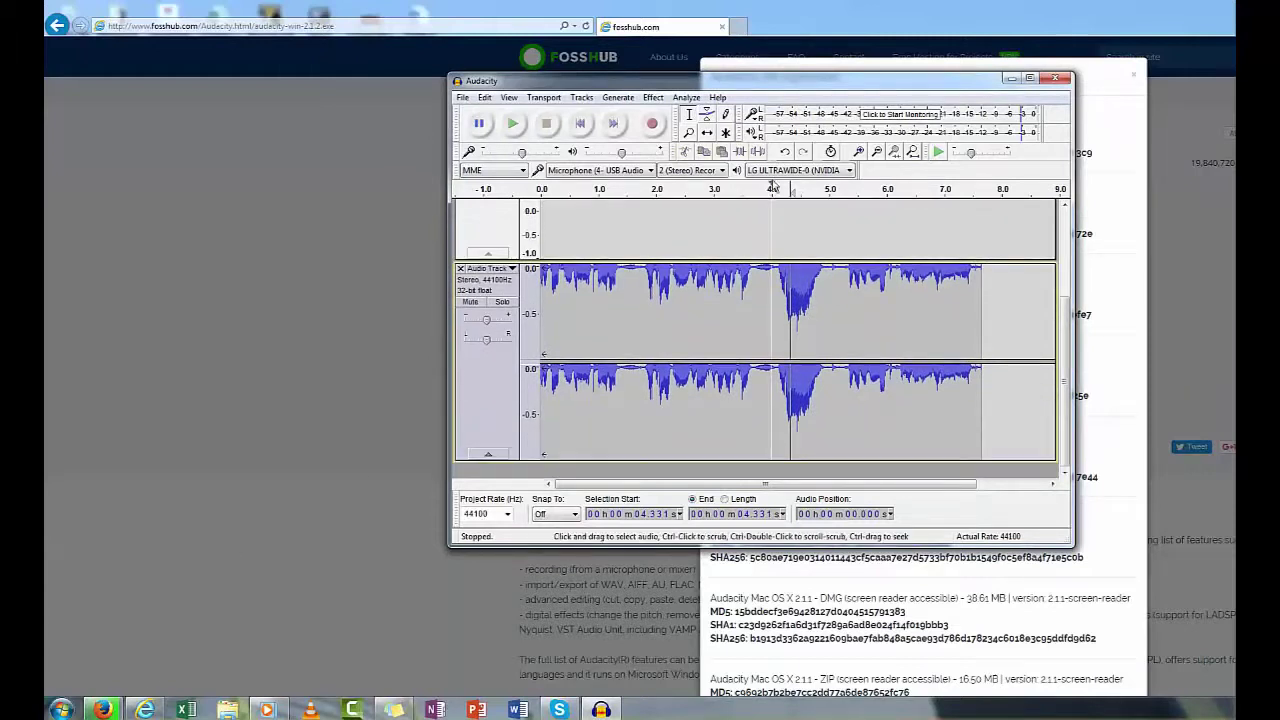
{"action": "left_click", "coordinate": [876, 152]}
{"action": "left_click", "coordinate": [876, 152]}
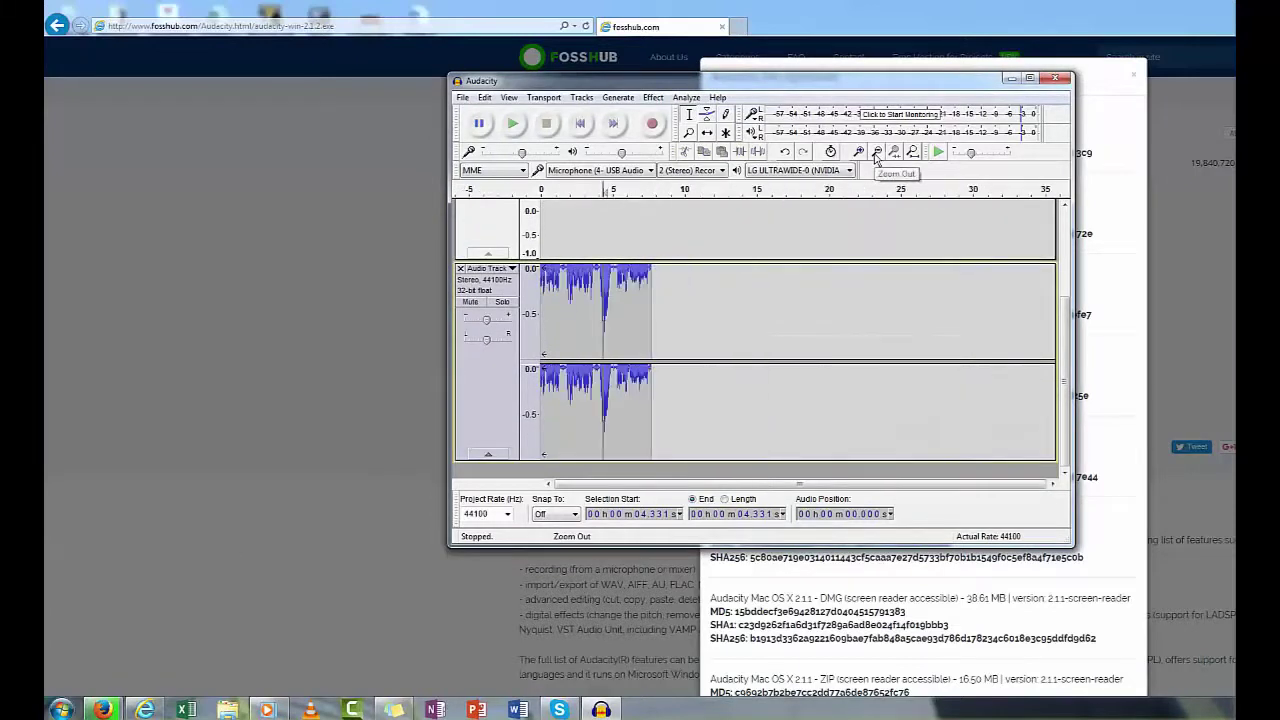
{"action": "left_click", "coordinate": [859, 152]}
{"action": "left_click", "coordinate": [859, 152]}
{"action": "left_click", "coordinate": [859, 152]}
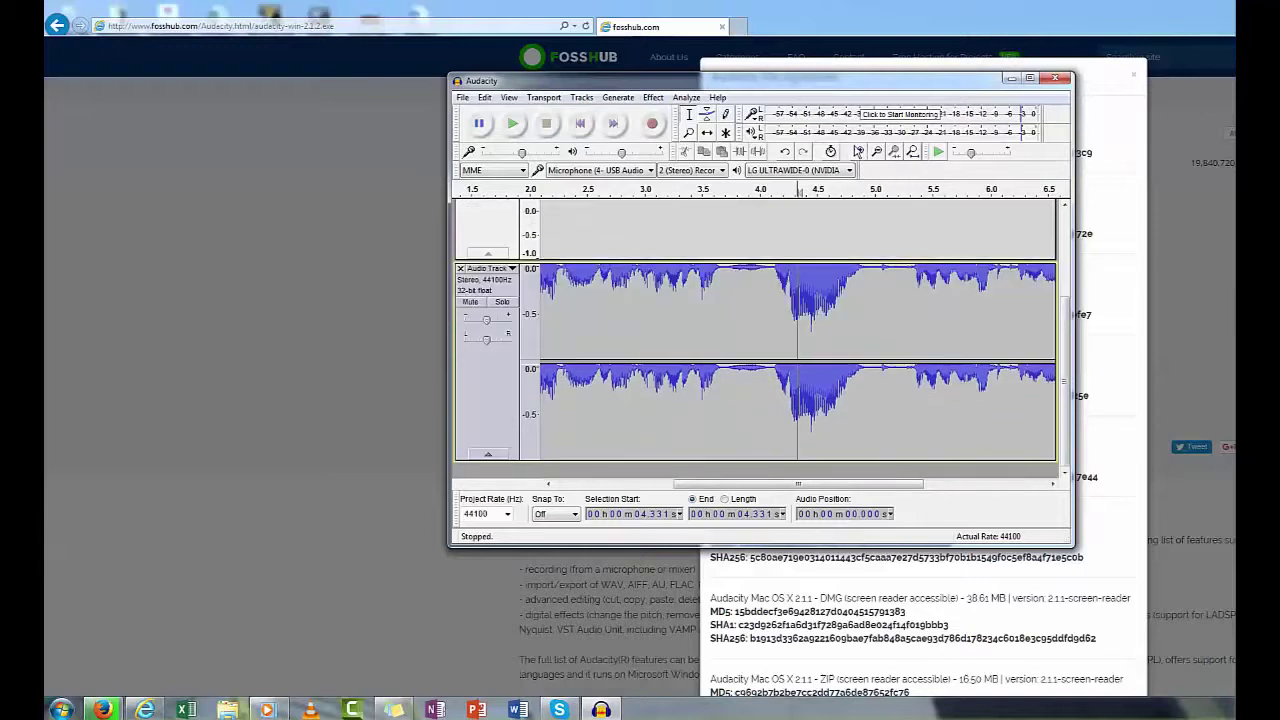
{"action": "left_click", "coordinate": [858, 152]}
{"action": "left_click", "coordinate": [858, 152]}
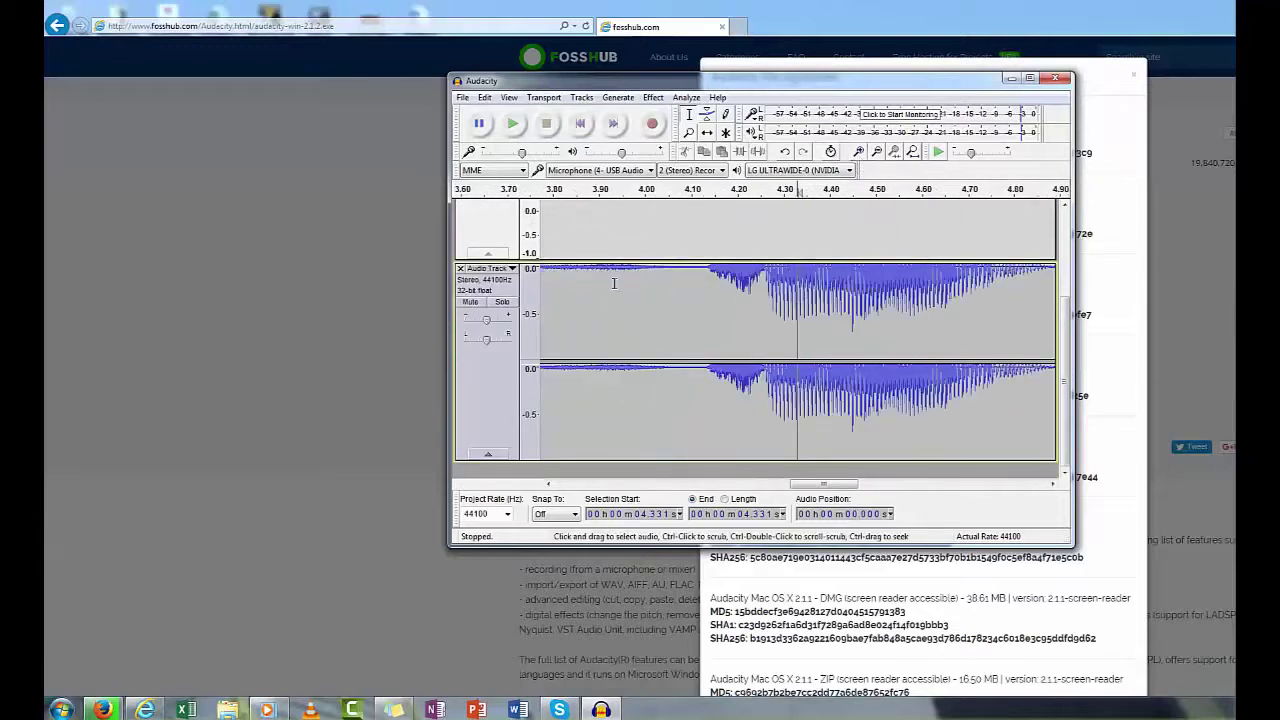
{"action": "scroll", "coordinate": [630, 265], "scroll_direction": "up", "scroll_amount": 3}
{"action": "scroll", "coordinate": [680, 330], "scroll_direction": "down", "scroll_amount": 3}
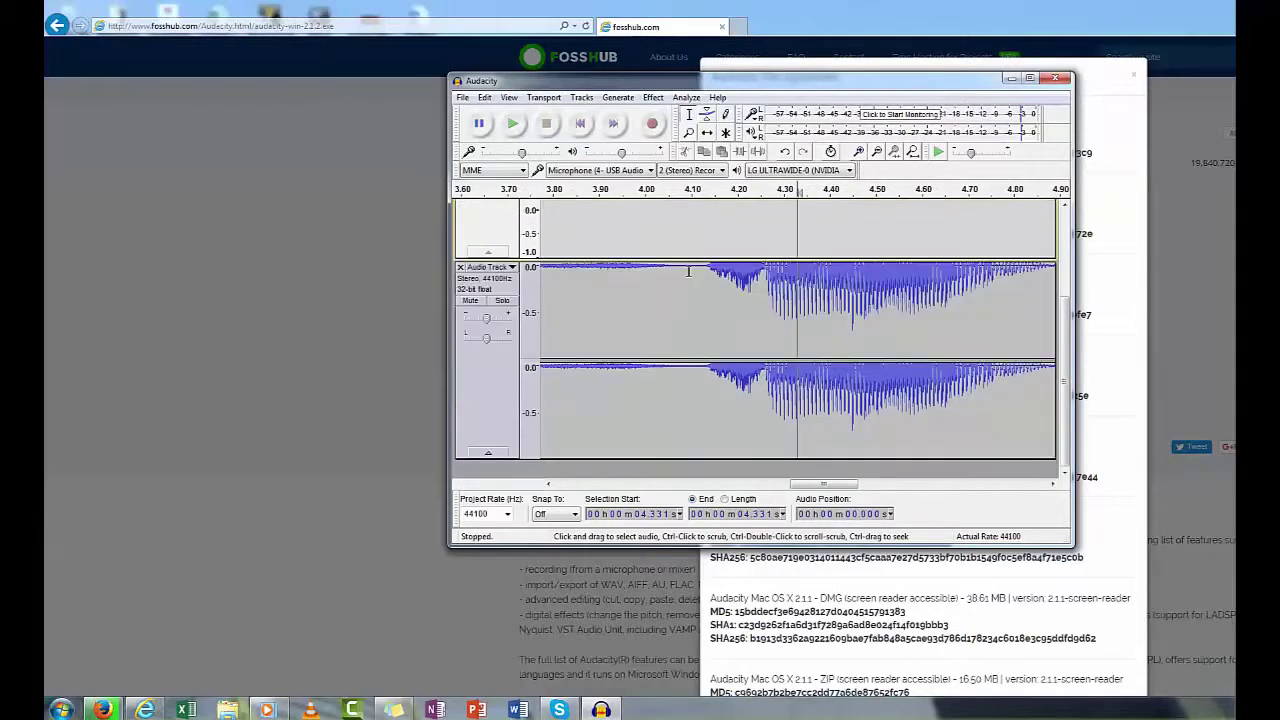
{"action": "scroll", "coordinate": [688, 271], "scroll_direction": "up", "scroll_amount": 3}
{"action": "left_click", "coordinate": [661, 190]}
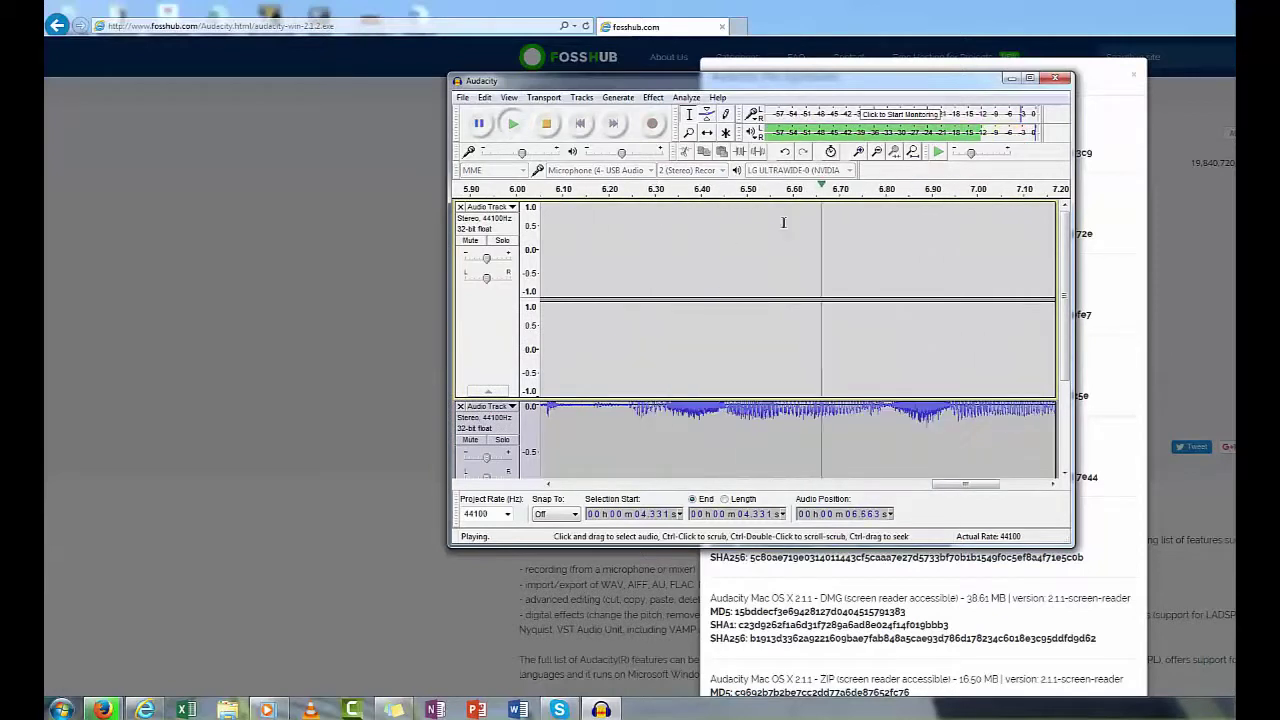
{"action": "scroll", "coordinate": [855, 276], "scroll_direction": "down", "scroll_amount": 3}
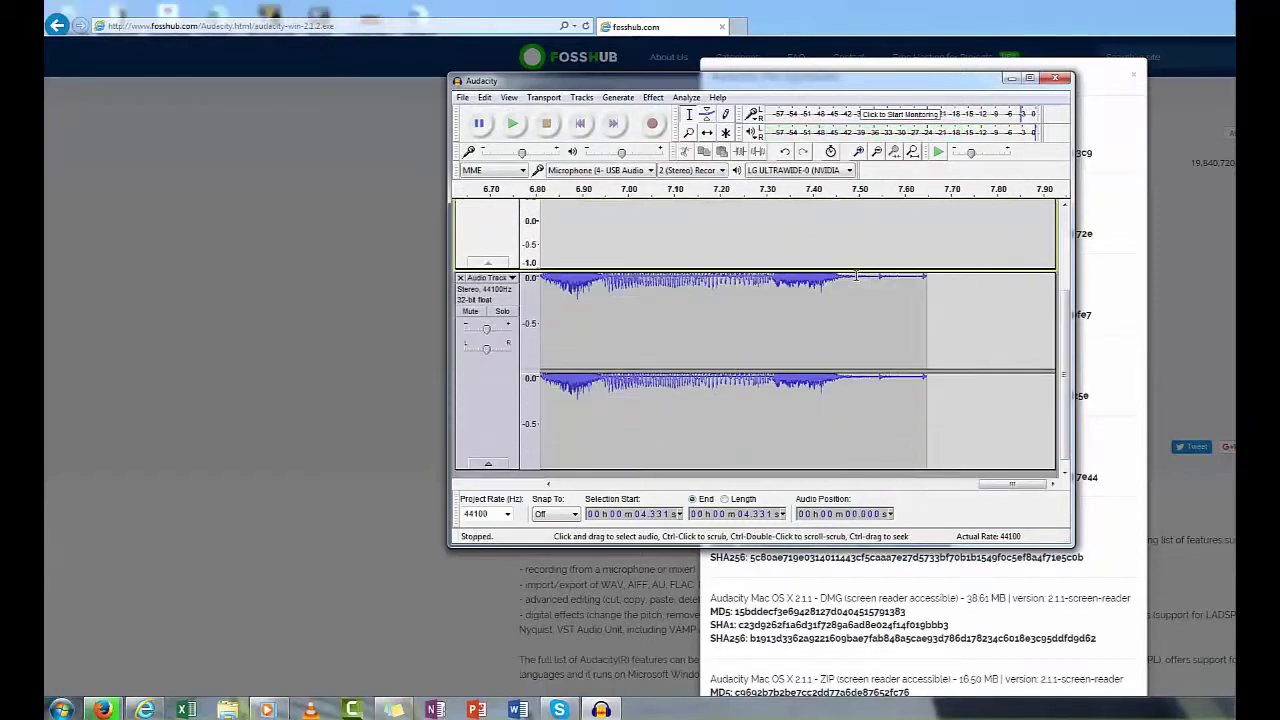
{"action": "scroll", "coordinate": [845, 256], "scroll_direction": "up", "scroll_amount": 1}
{"action": "scroll", "coordinate": [657, 286], "scroll_direction": "up", "scroll_amount": 3, "text": "ctrl"}
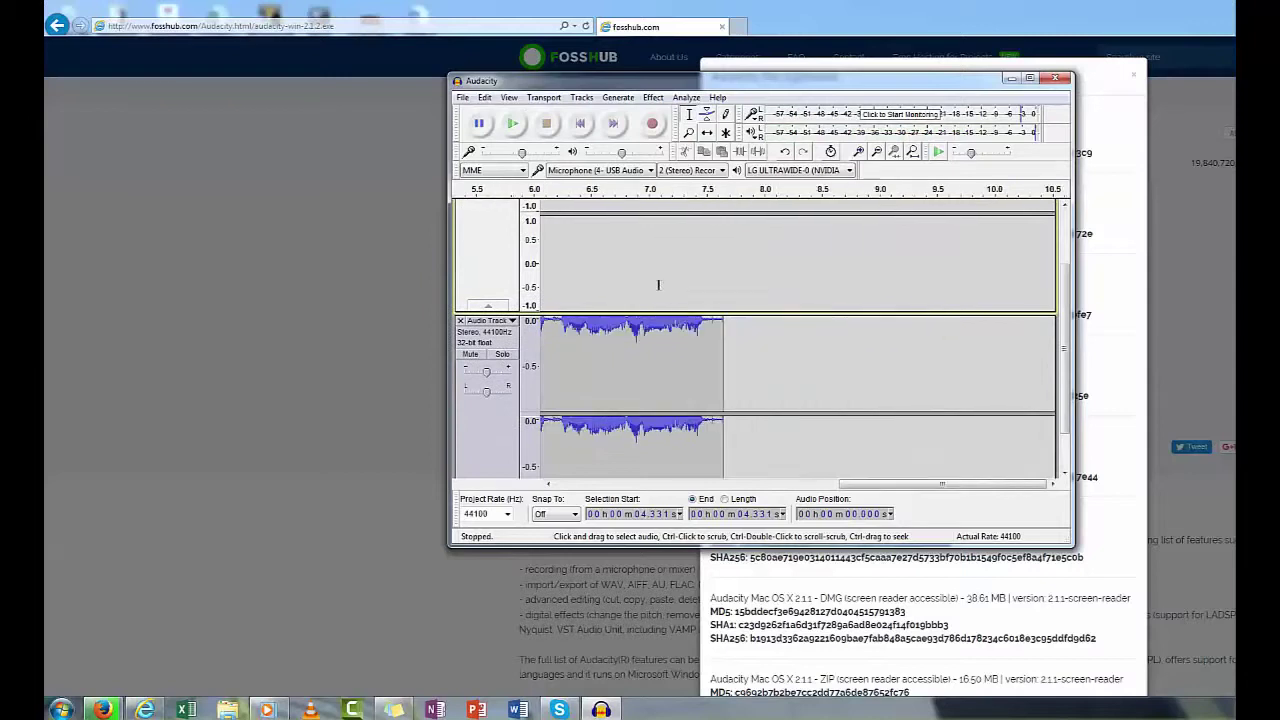
{"action": "scroll", "coordinate": [663, 290], "scroll_direction": "up", "scroll_amount": 1, "text": "ctrl"}
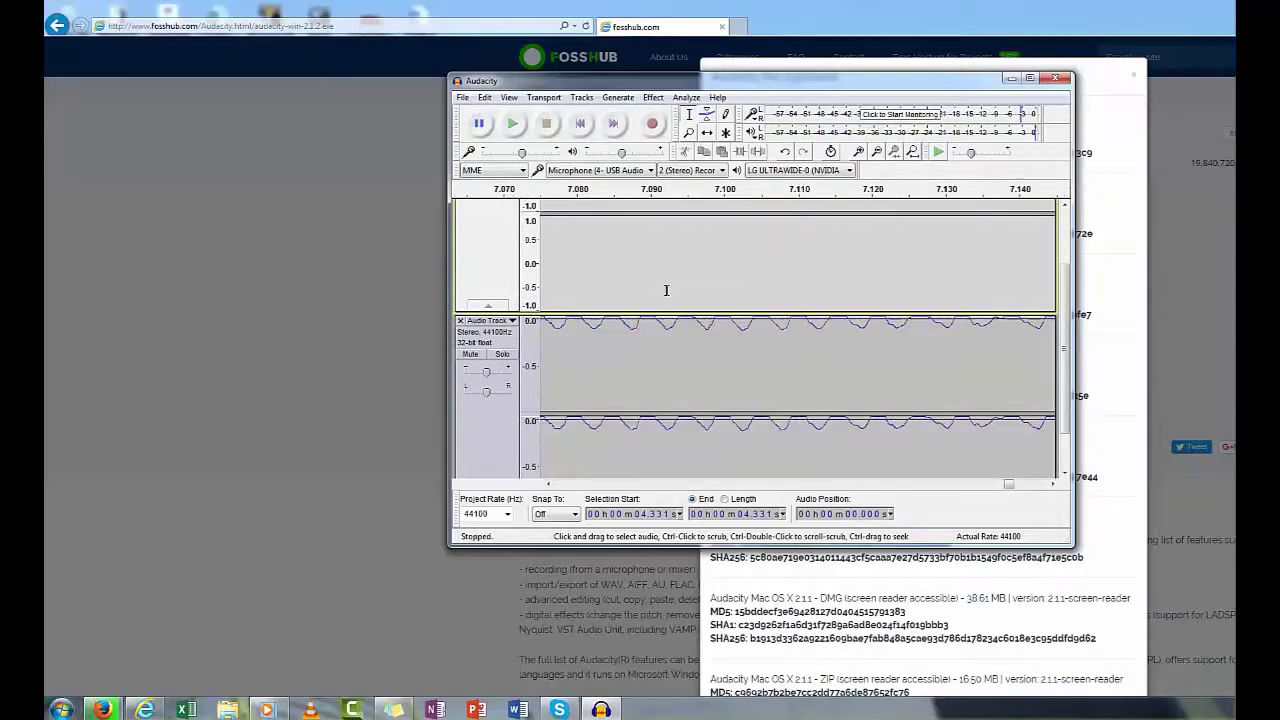
{"action": "scroll", "coordinate": [550, 199], "scroll_direction": "up", "scroll_amount": 1}
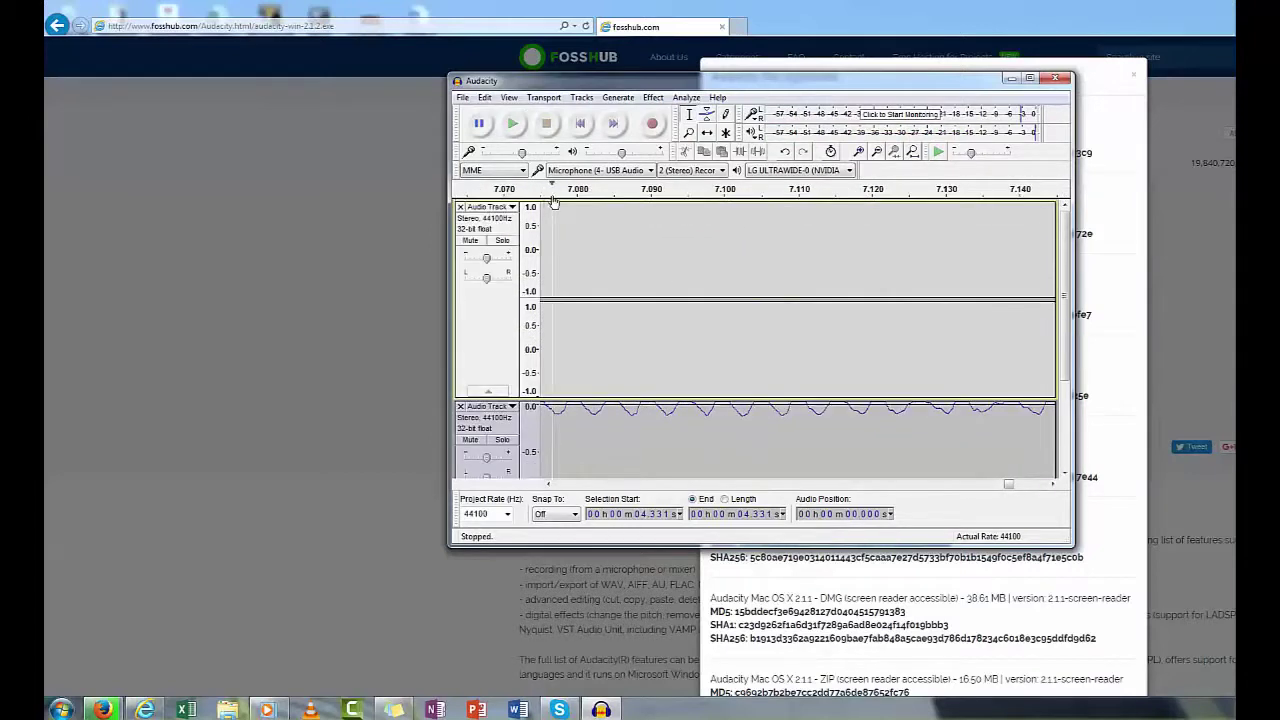
{"action": "left_click", "coordinate": [574, 205]}
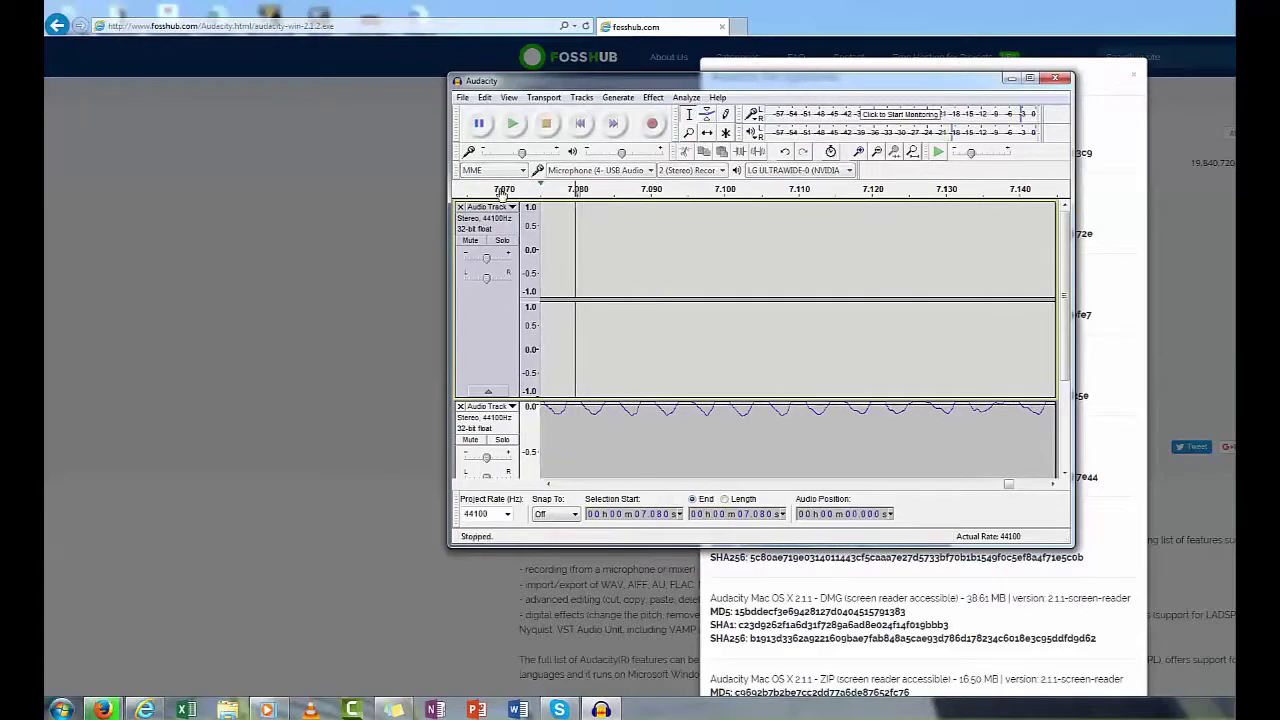
{"action": "left_click", "coordinate": [513, 127]}
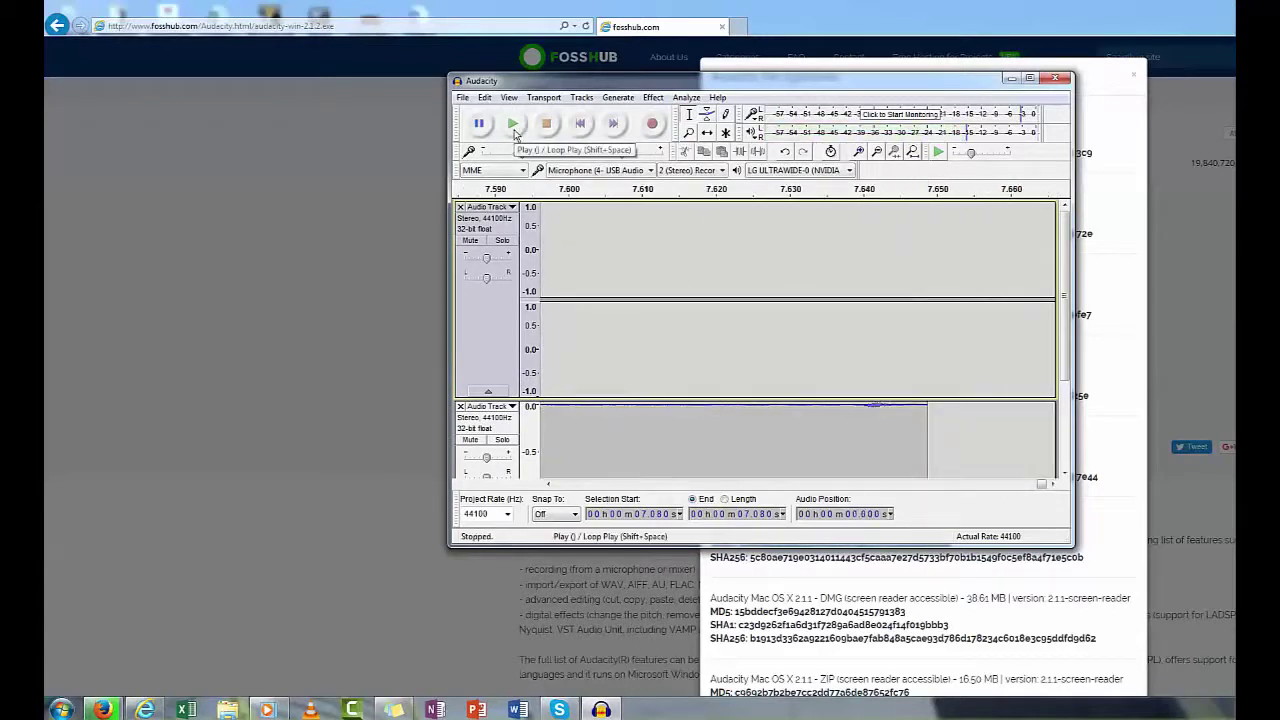
{"action": "scroll", "coordinate": [795, 330], "scroll_direction": "down", "scroll_amount": 1}
{"action": "scroll", "coordinate": [795, 330], "scroll_direction": "down", "scroll_amount": 7}
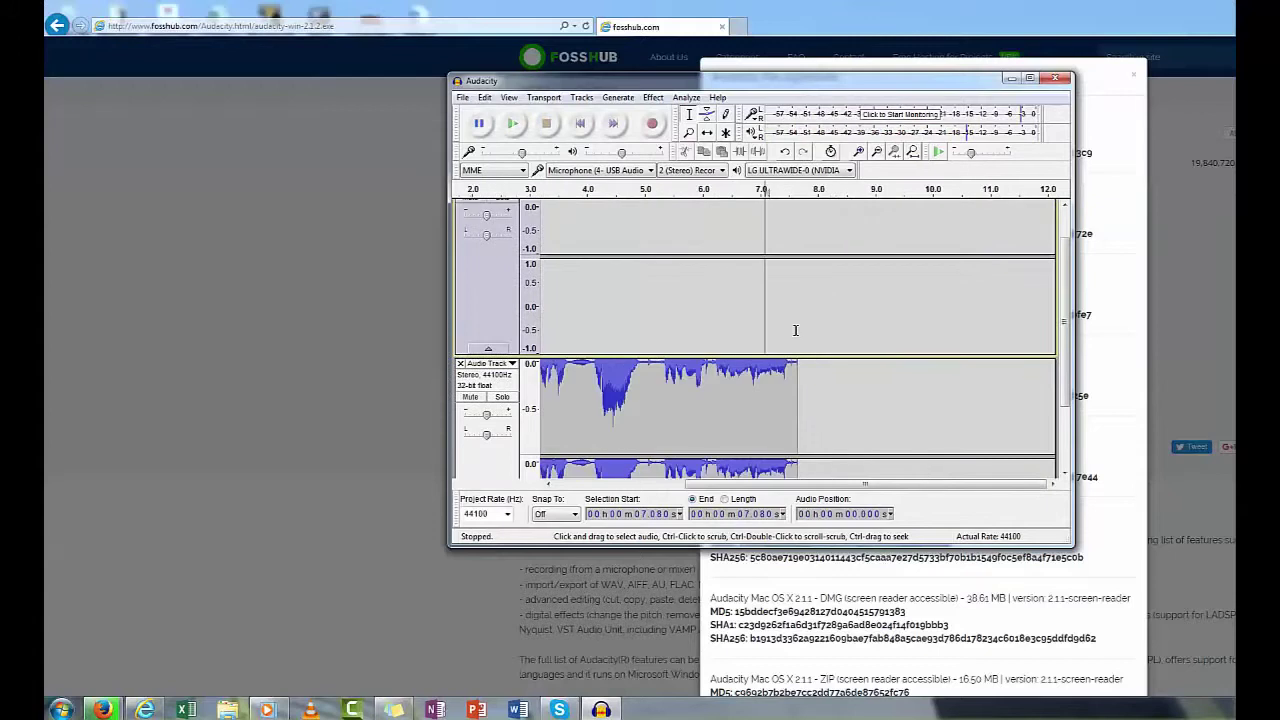
Step: Quick-Play around 3.2–5.6 s to find a quiet gap, then select 4.98–5.33 s
{"action": "left_click", "coordinate": [541, 192]}
{"action": "left_click", "coordinate": [512, 124]}
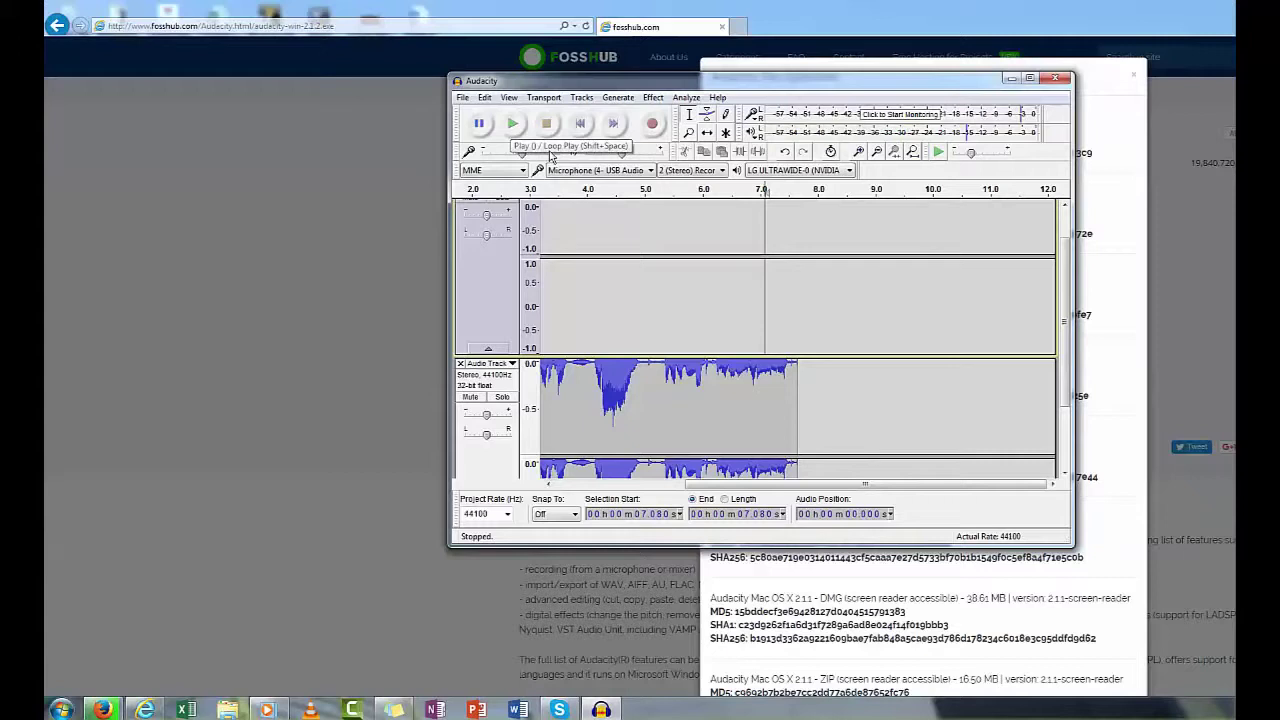
{"action": "left_click", "coordinate": [541, 190]}
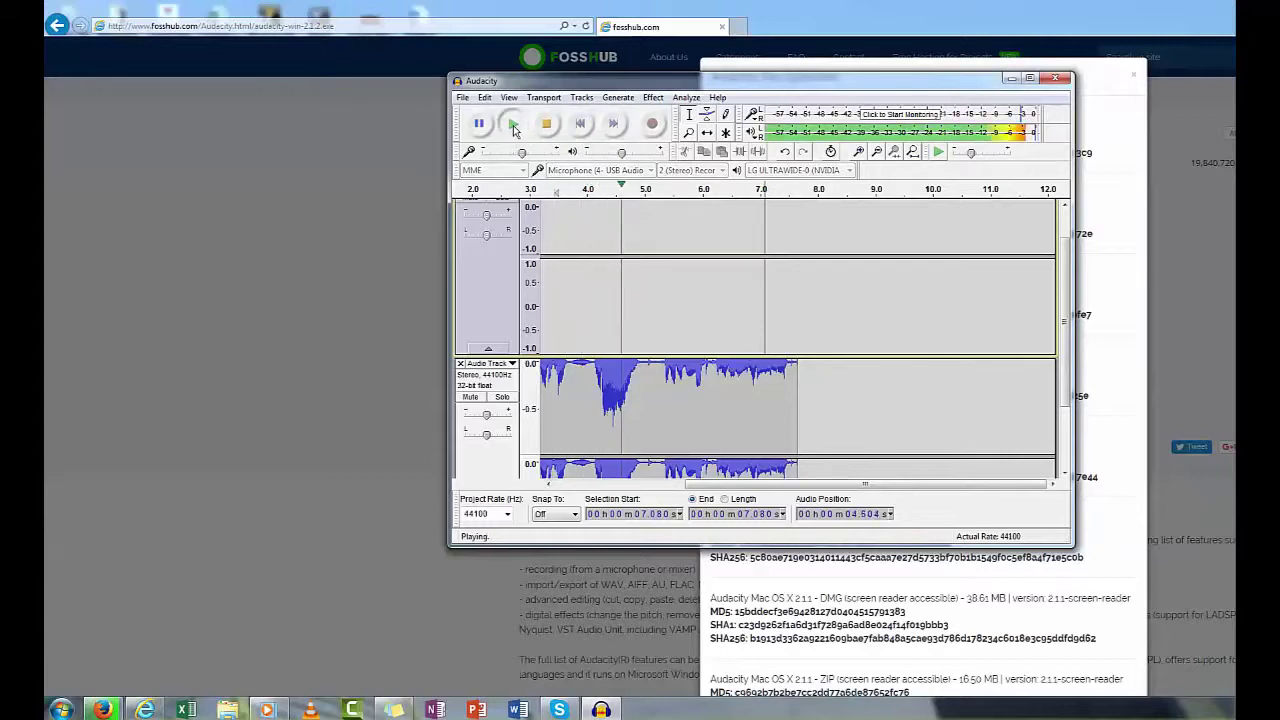
{"action": "left_click", "coordinate": [513, 125]}
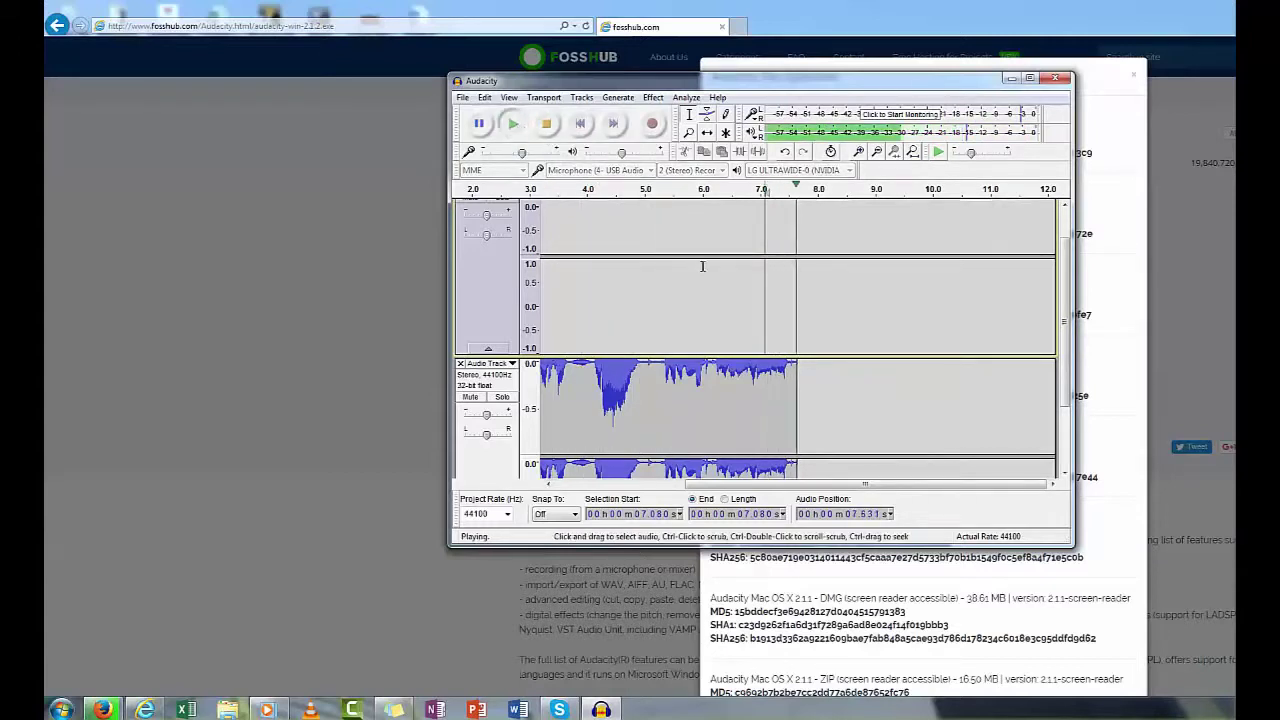
{"action": "left_click", "coordinate": [682, 188]}
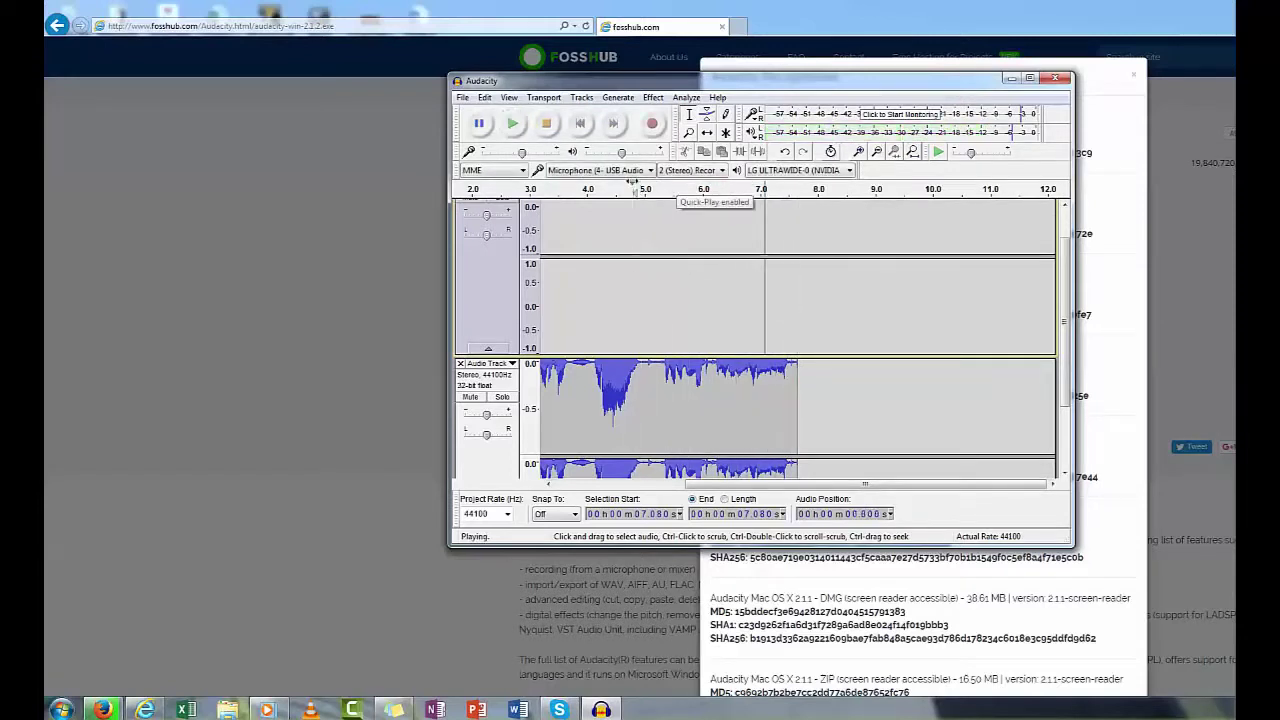
{"action": "left_click", "coordinate": [632, 188]}
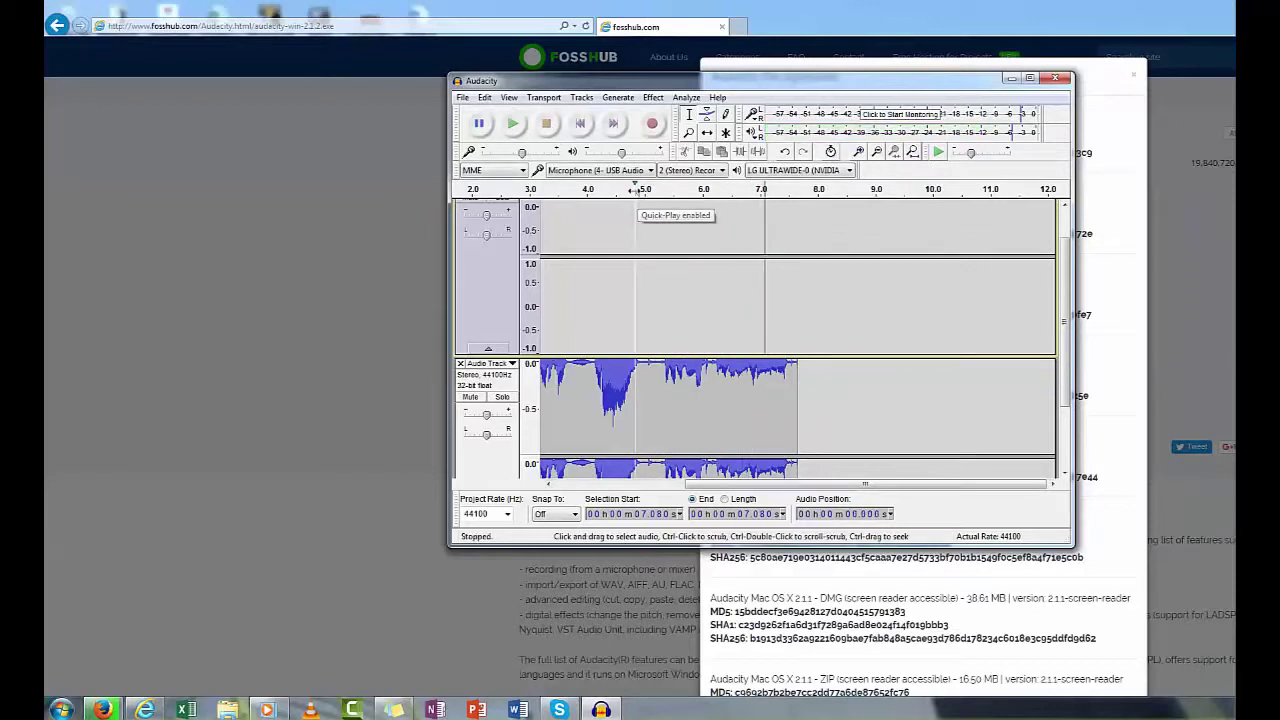
{"action": "left_click", "coordinate": [636, 189]}
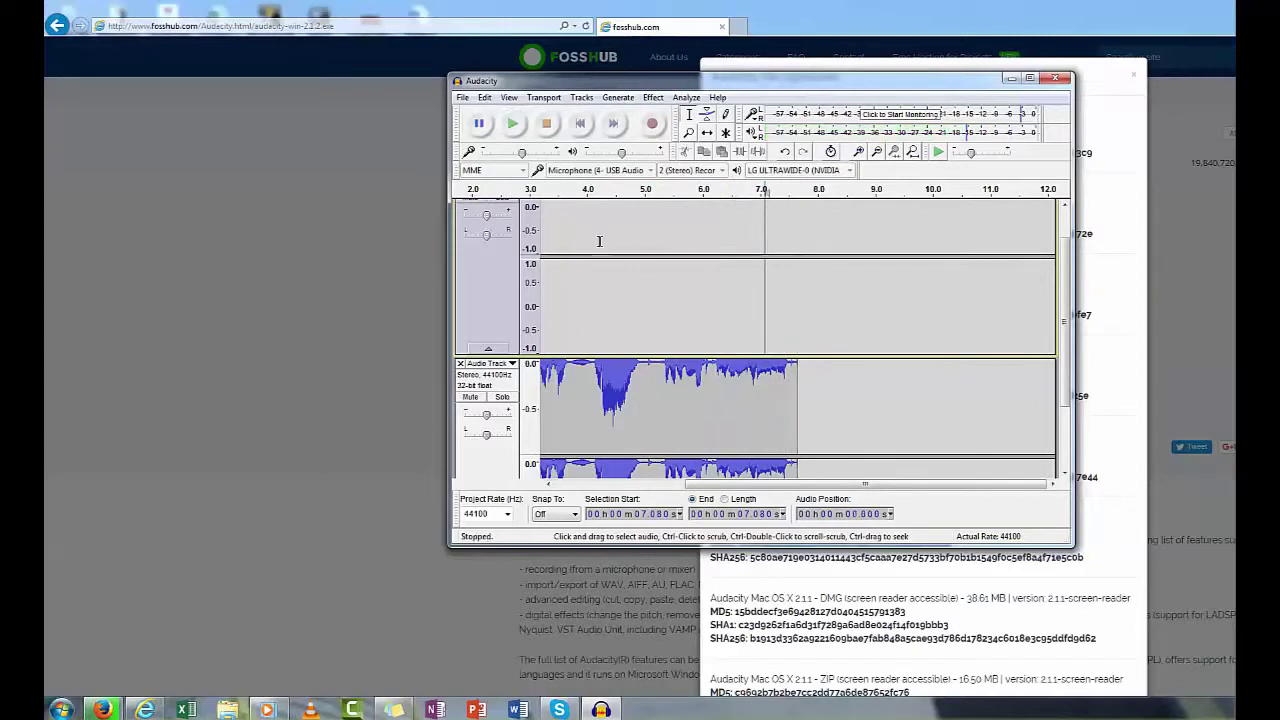
{"action": "left_click", "coordinate": [605, 189]}
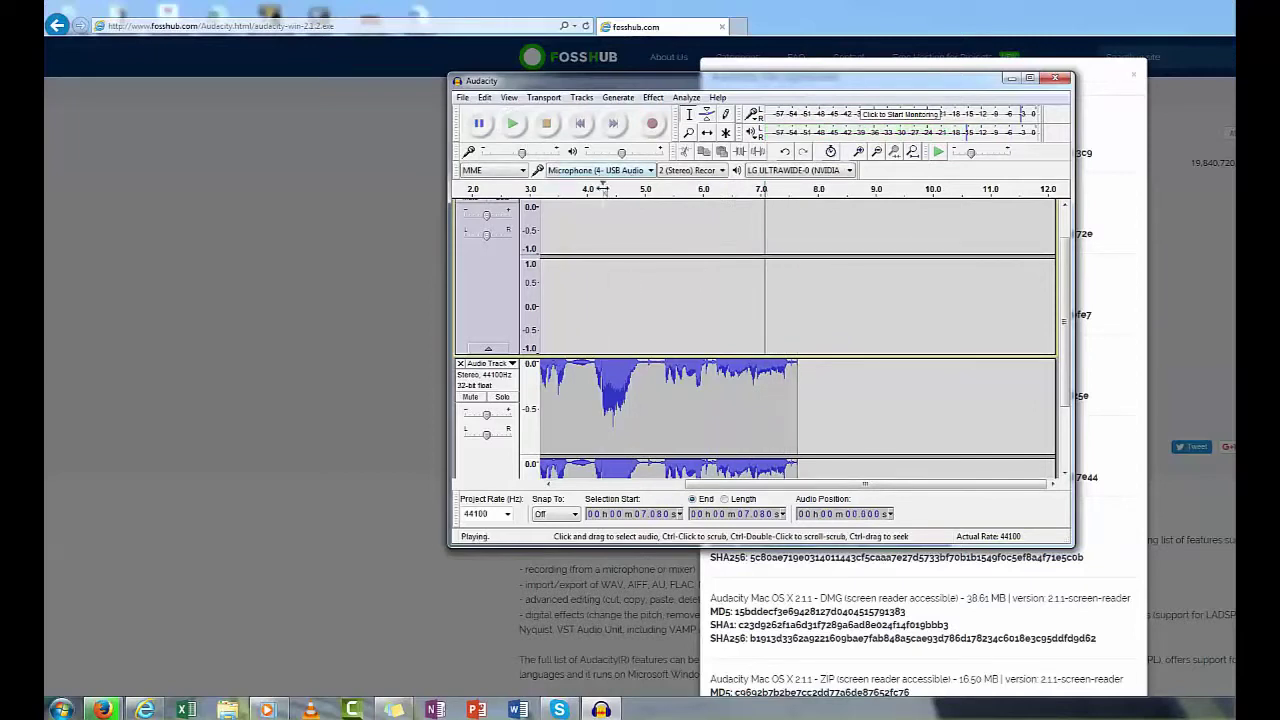
{"action": "left_click", "coordinate": [606, 190]}
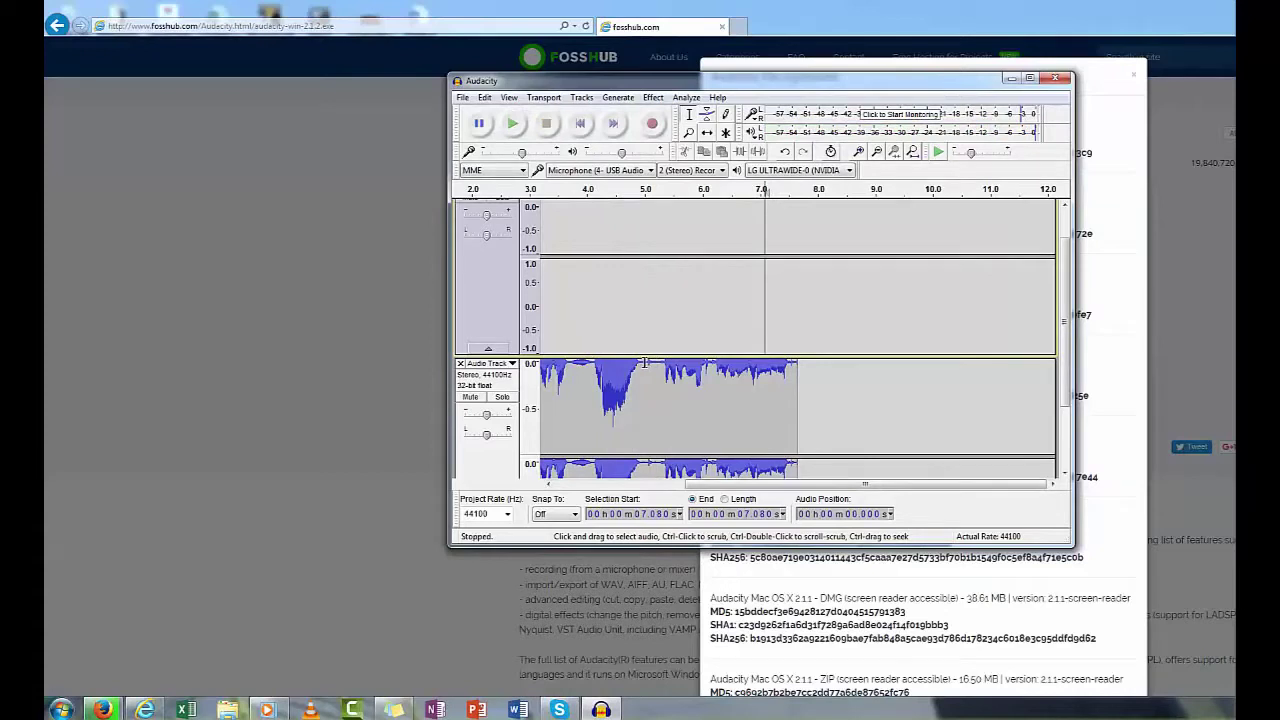
{"action": "left_click_drag", "start_coordinate": [644, 362], "coordinate": [664, 362]}
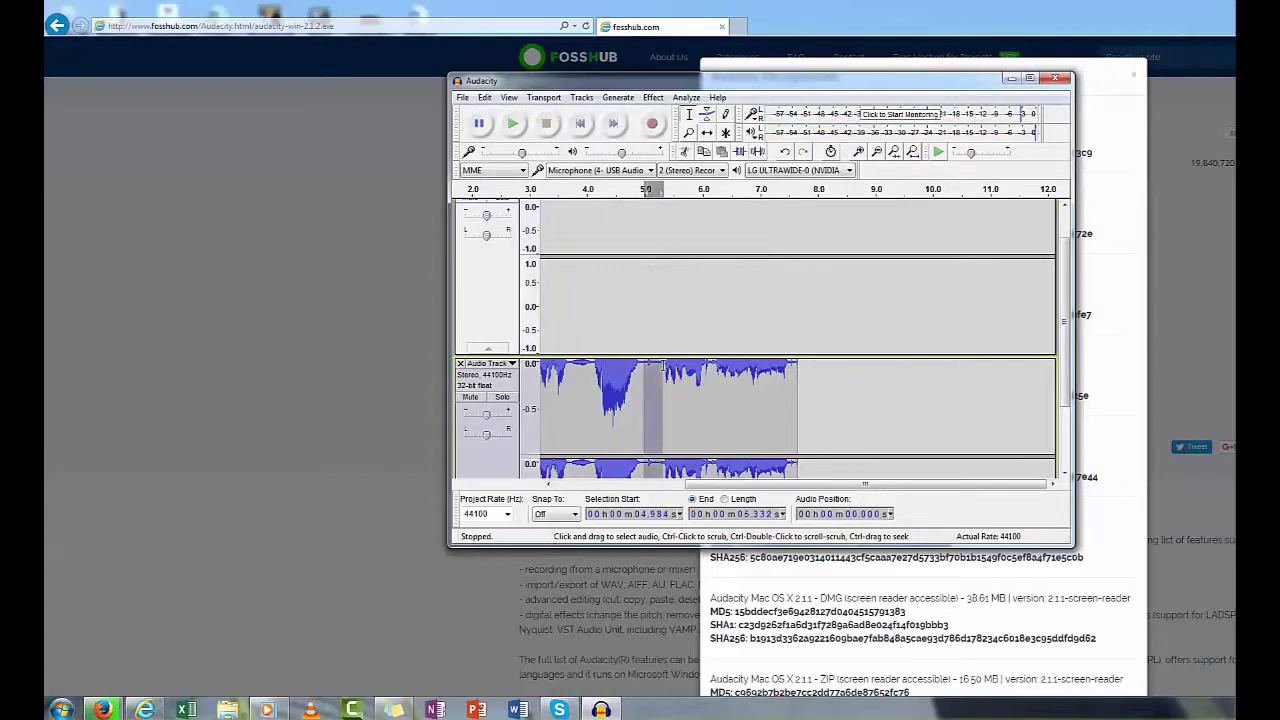
{"action": "scroll", "coordinate": [664, 380], "scroll_direction": "down", "scroll_amount": 2}
Step: Use Effect > Noise Reduction's Get Noise Profile on the selected quiet gap
{"action": "left_click", "coordinate": [686, 97]}
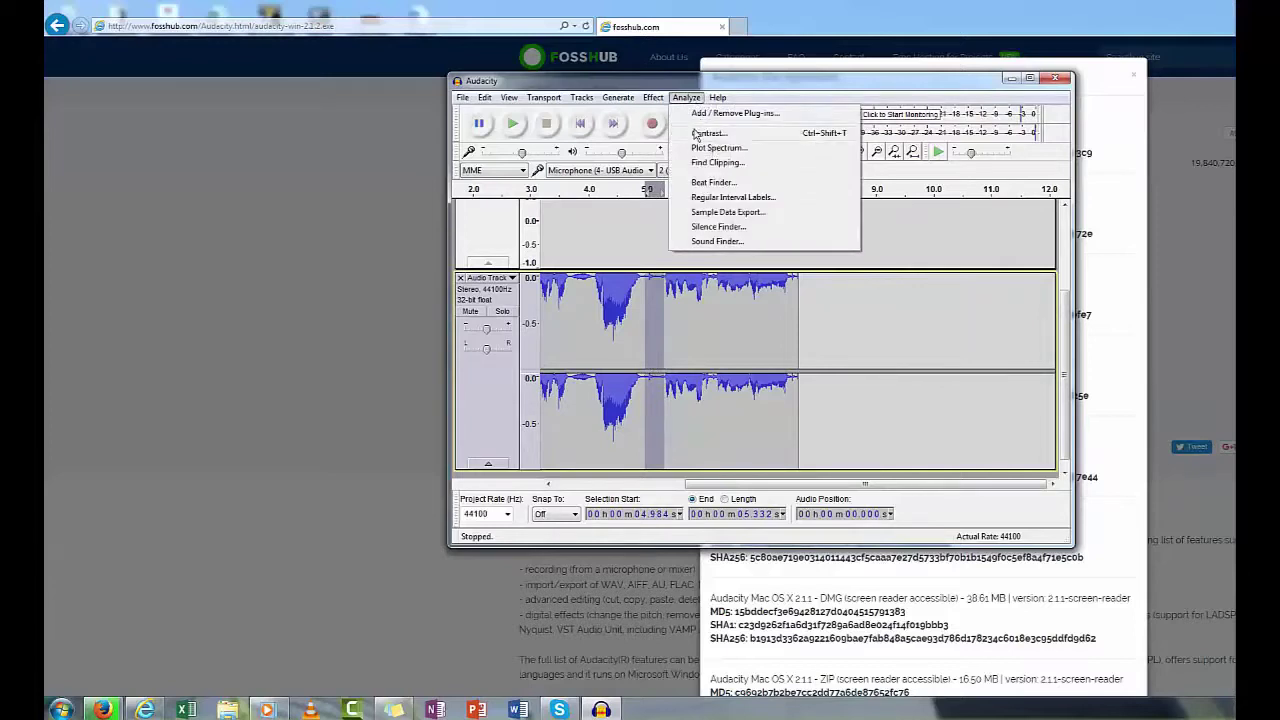
{"action": "mouse_move", "coordinate": [658, 97]}
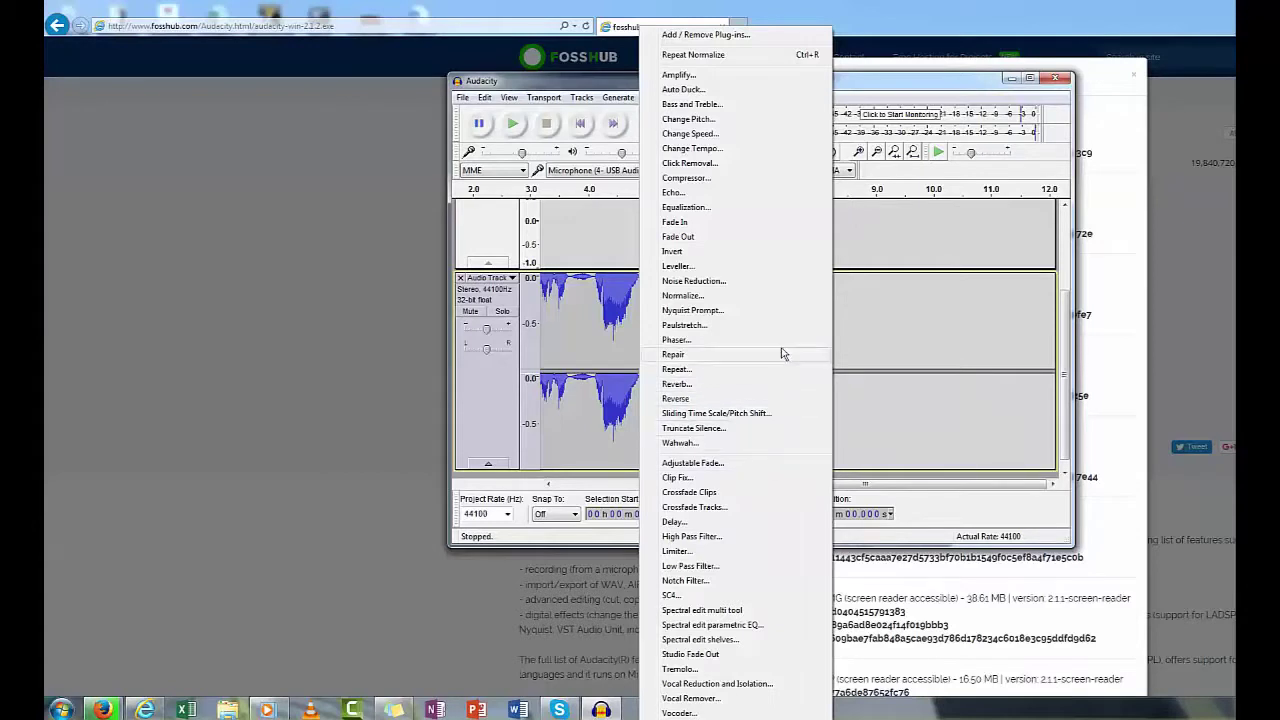
{"action": "left_click", "coordinate": [766, 282]}
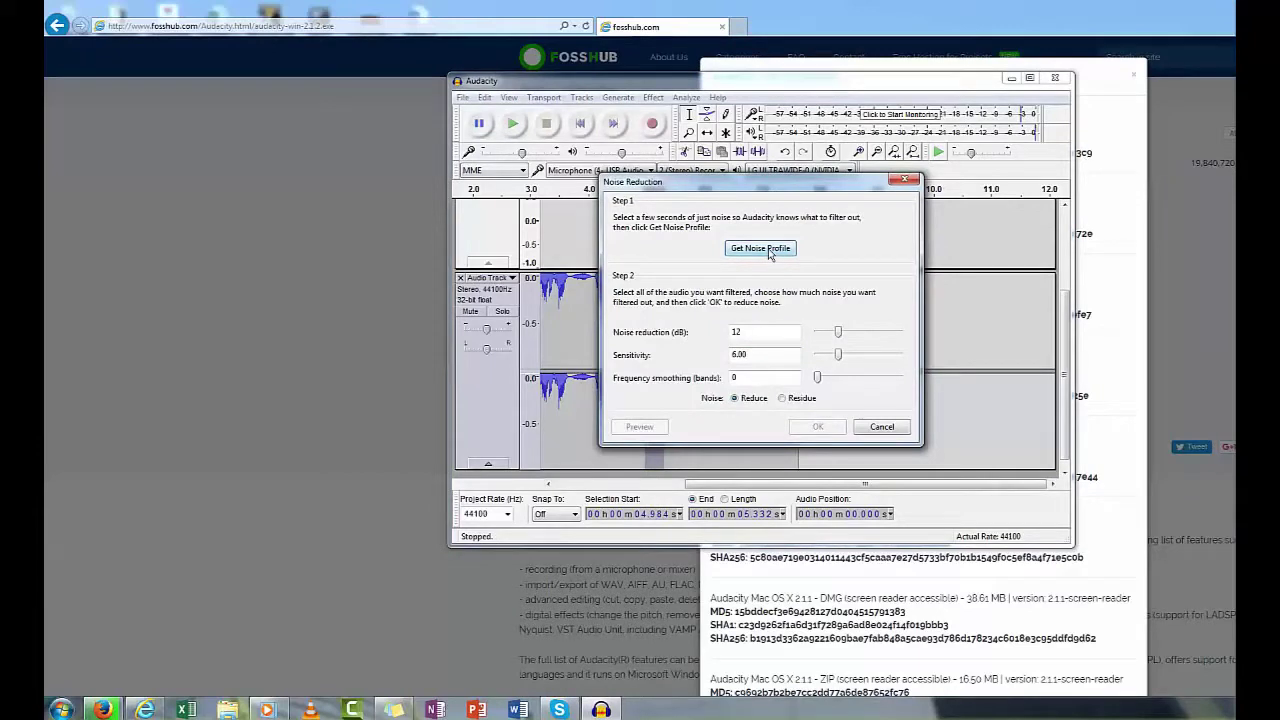
{"action": "left_click", "coordinate": [769, 254]}
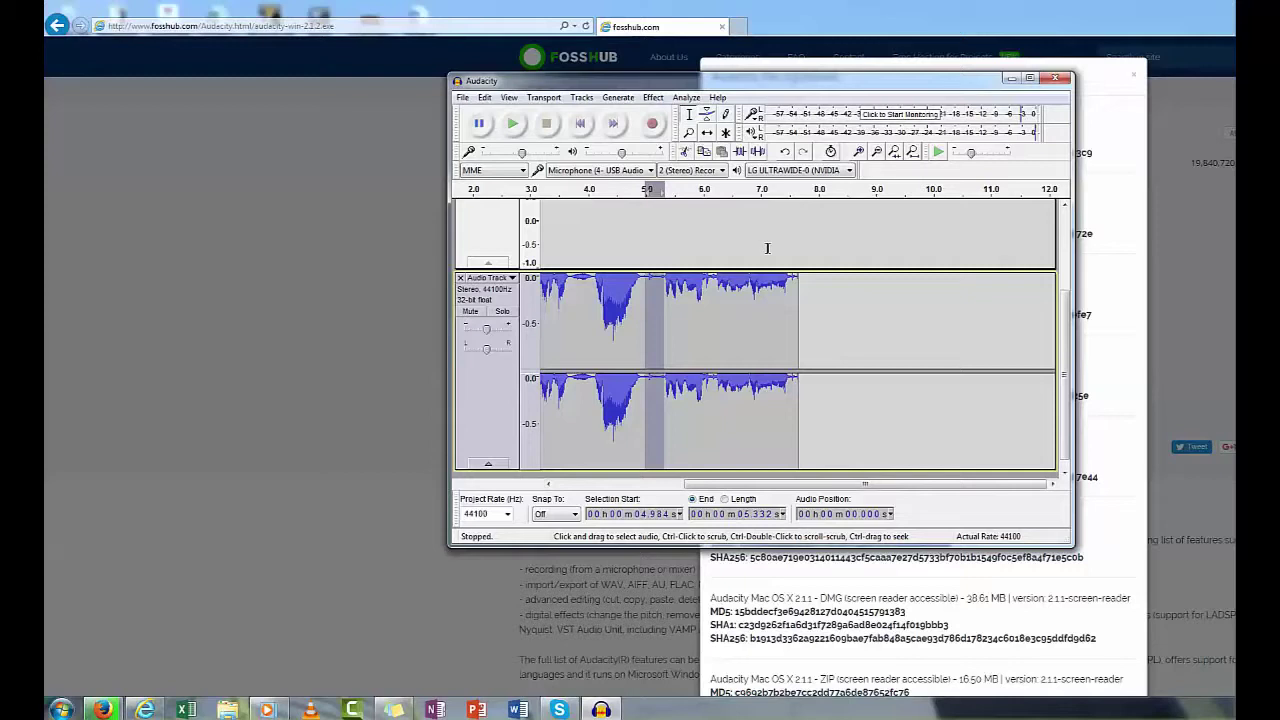
Step: Select all audio with Ctrl+A, dismiss the Effect menu, and Quick-Play from about 4.2 s
{"action": "left_click", "coordinate": [832, 392]}
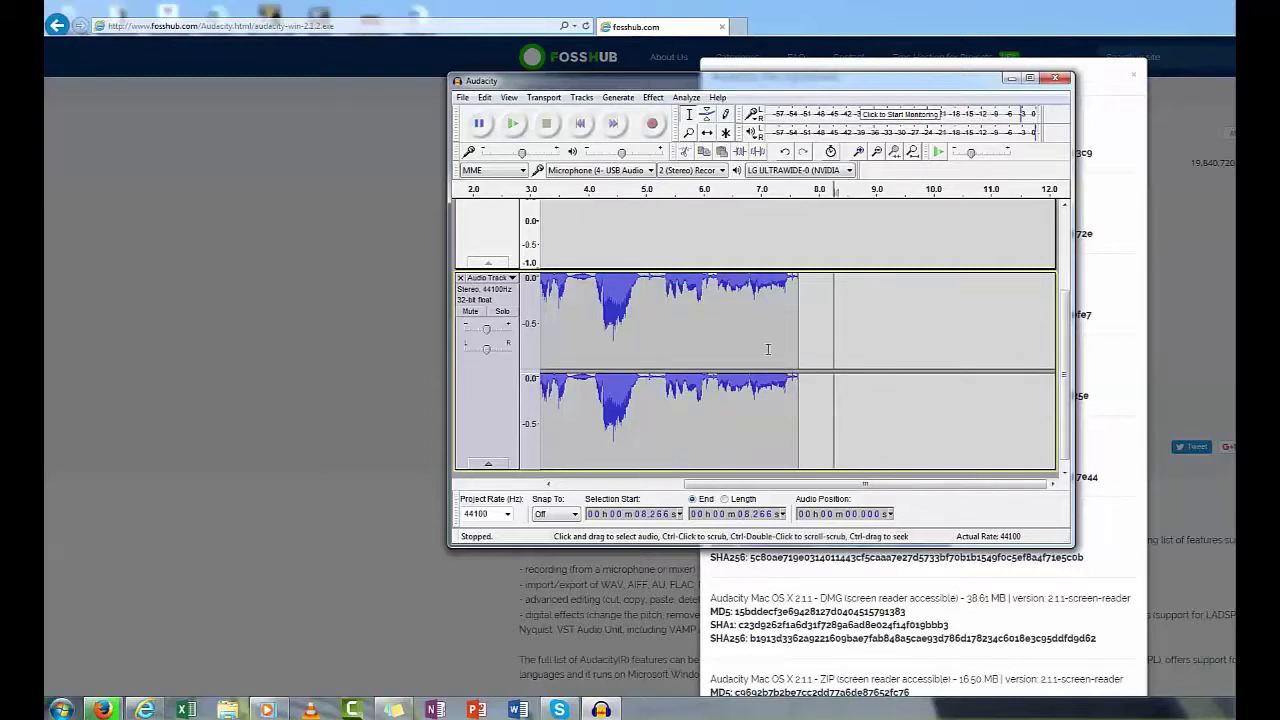
{"action": "key", "text": "ctrl+a"}
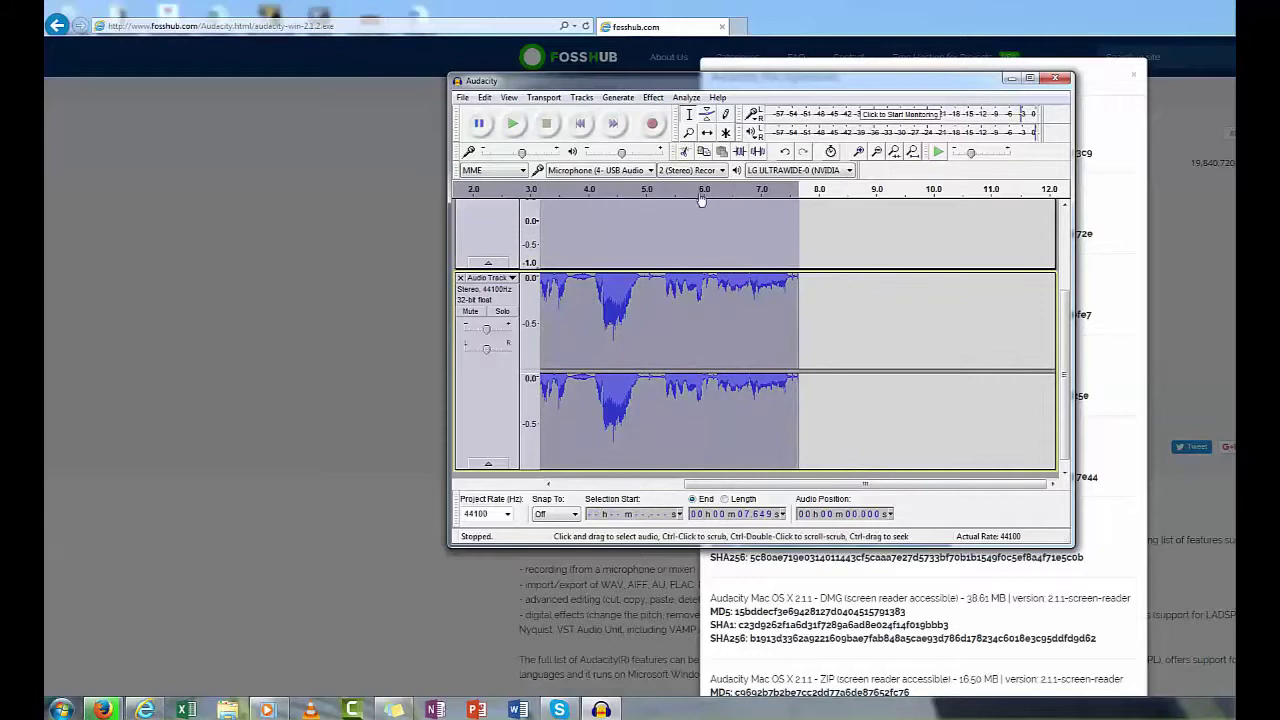
{"action": "left_click", "coordinate": [652, 97]}
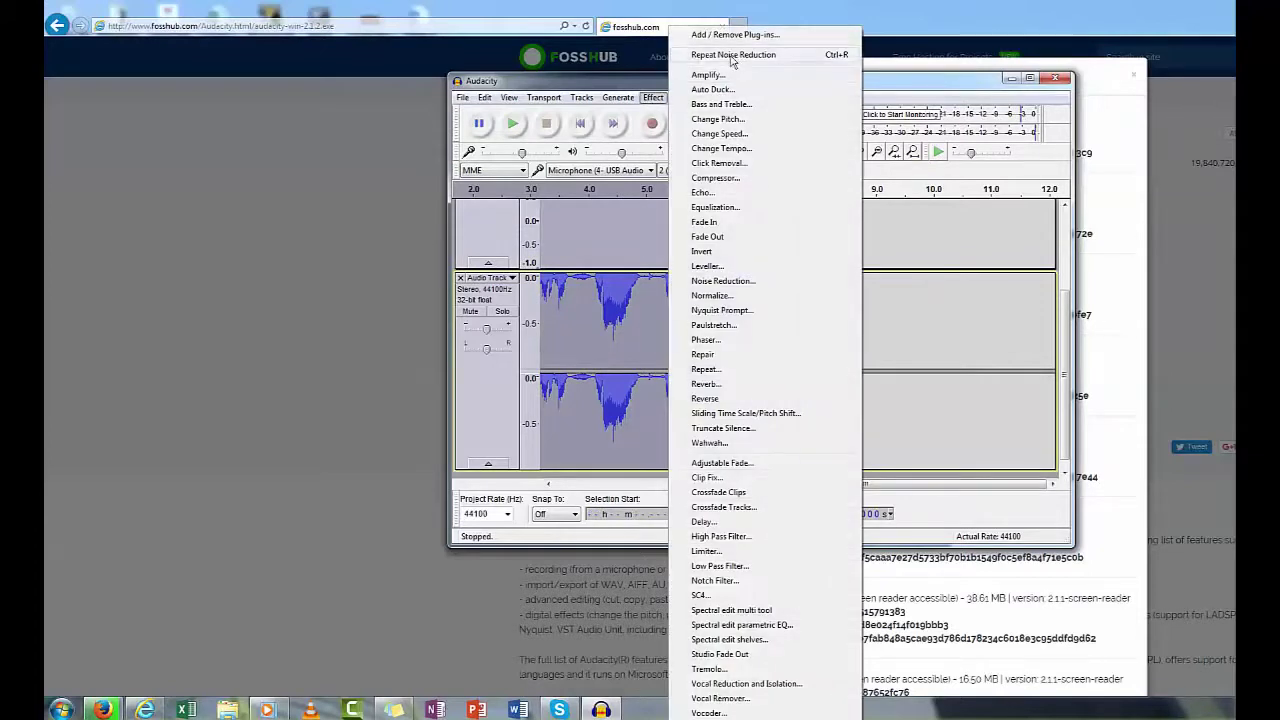
{"action": "left_click", "coordinate": [998, 336]}
{"action": "scroll", "coordinate": [998, 336], "scroll_direction": "up", "scroll_amount": 3}
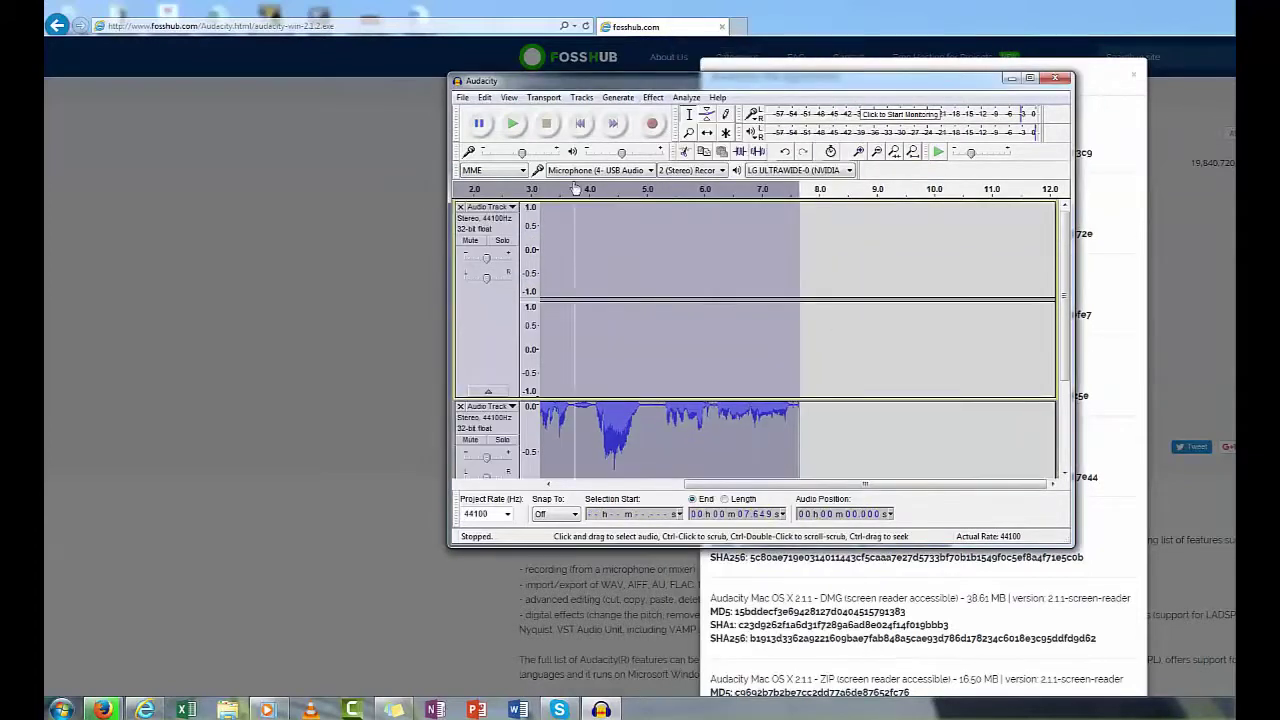
{"action": "left_click", "coordinate": [537, 191]}
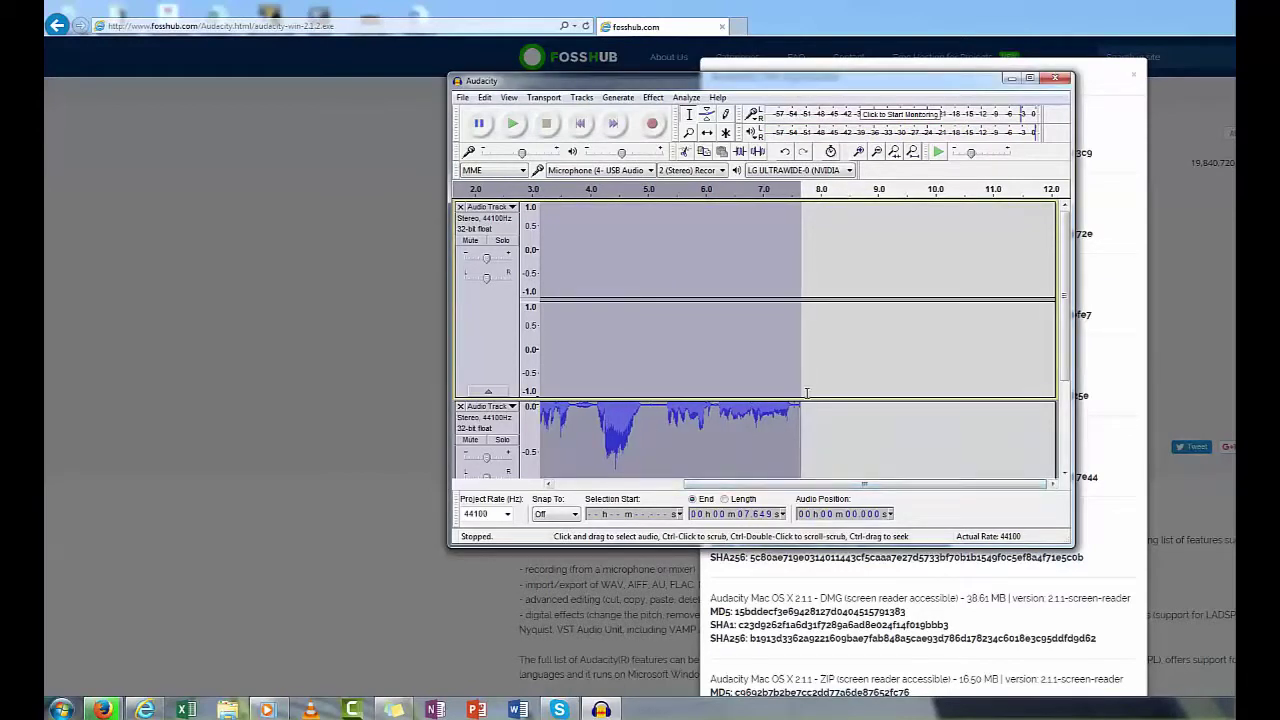
Step: Zoom in near the end of the waveform and select roughly 7.474–7.541 s
{"action": "scroll", "coordinate": [795, 400], "scroll_direction": "down", "scroll_amount": 3}
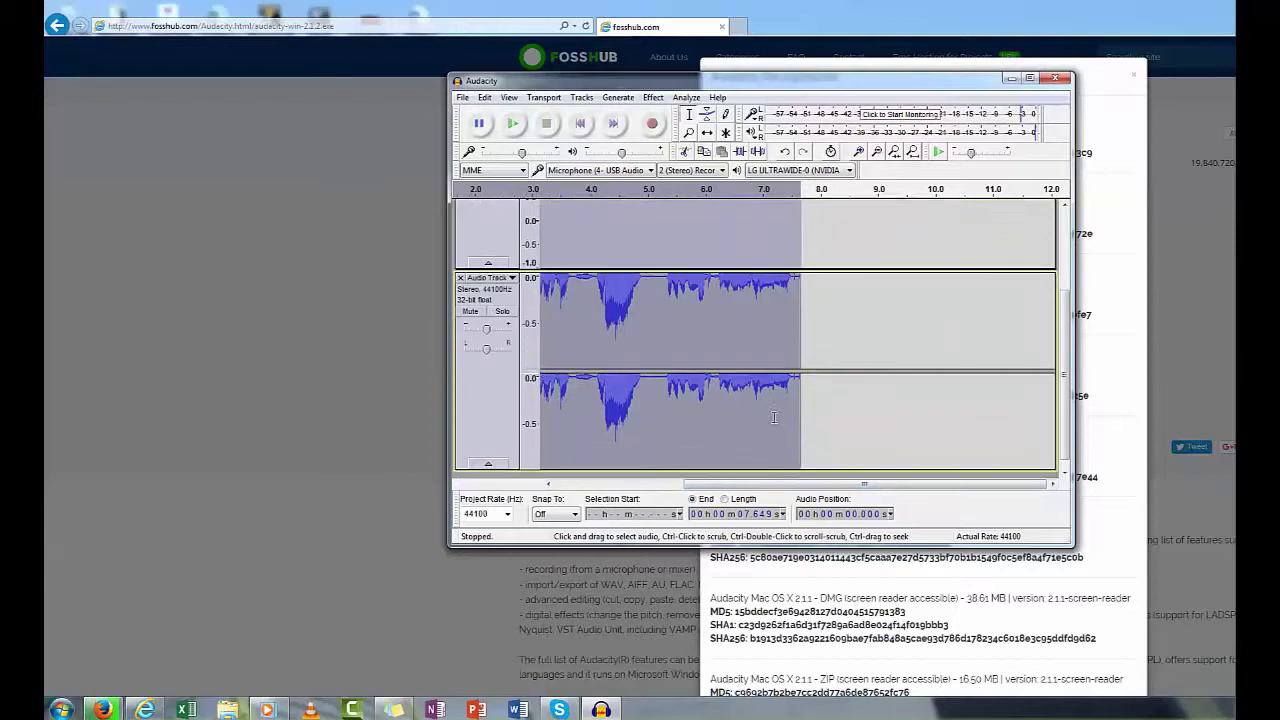
{"action": "scroll", "coordinate": [771, 411], "scroll_direction": "up", "scroll_amount": 4, "text": "ctrl"}
{"action": "scroll", "coordinate": [771, 411], "scroll_direction": "up", "scroll_amount": 2, "text": "ctrl"}
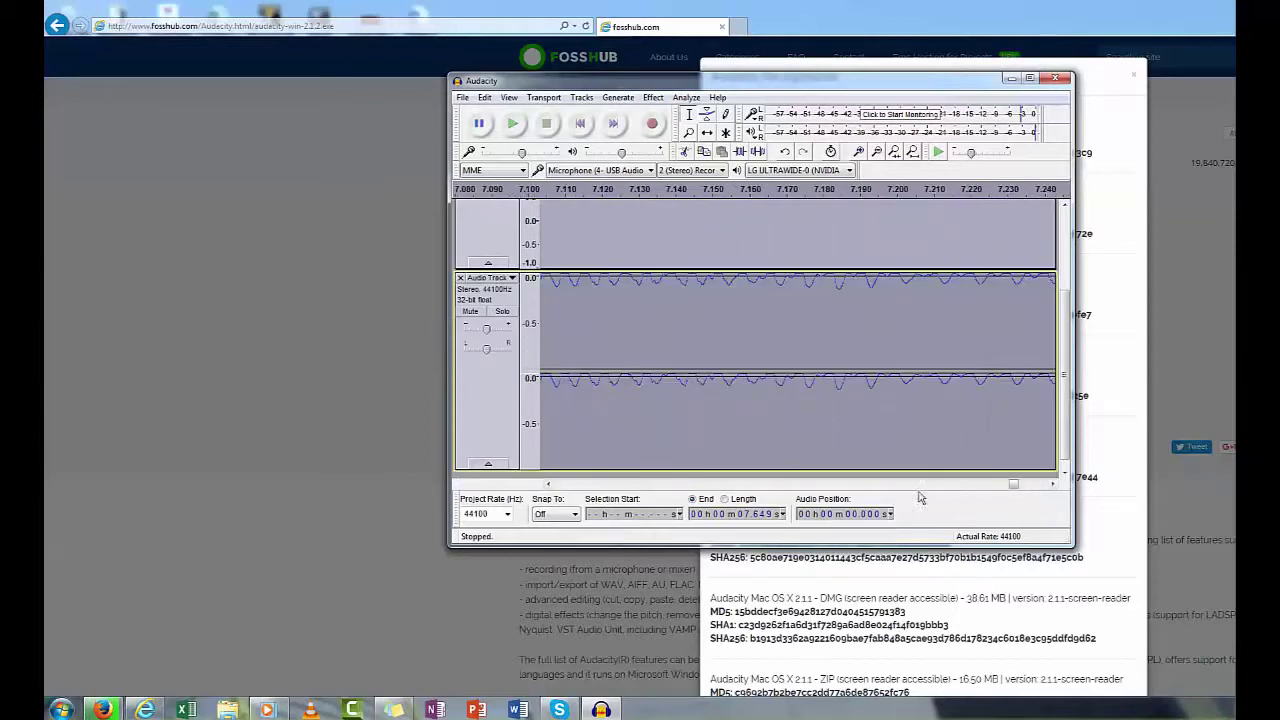
{"action": "scroll", "coordinate": [646, 400], "scroll_direction": "down", "scroll_amount": 1, "text": "ctrl"}
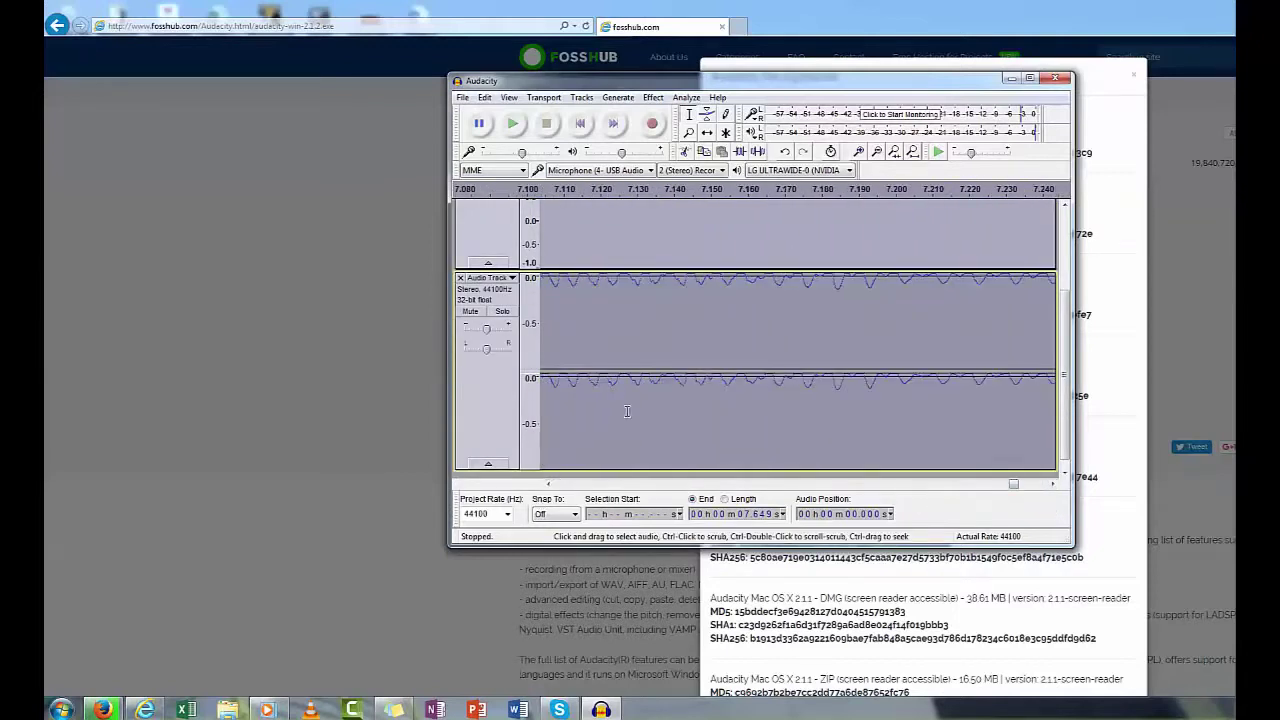
{"action": "scroll", "coordinate": [646, 400], "scroll_direction": "down", "scroll_amount": 2, "text": "ctrl"}
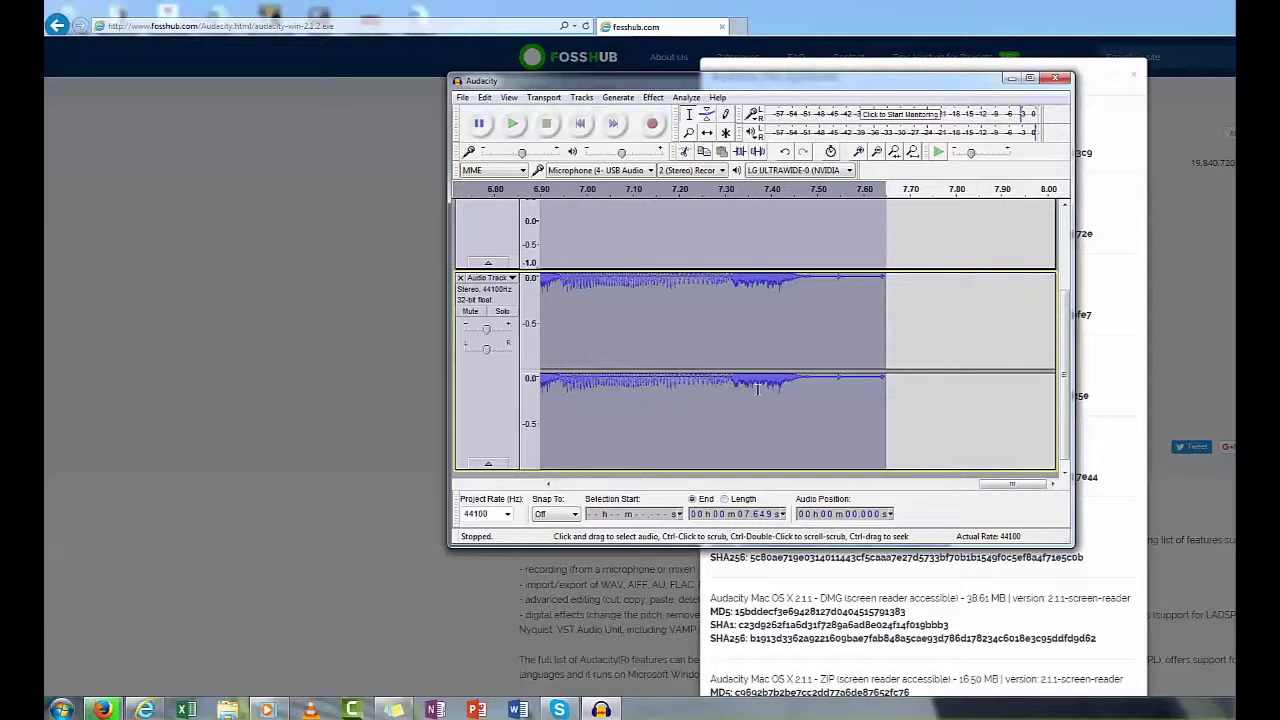
{"action": "scroll", "coordinate": [818, 381], "scroll_direction": "up", "scroll_amount": 3, "text": "ctrl"}
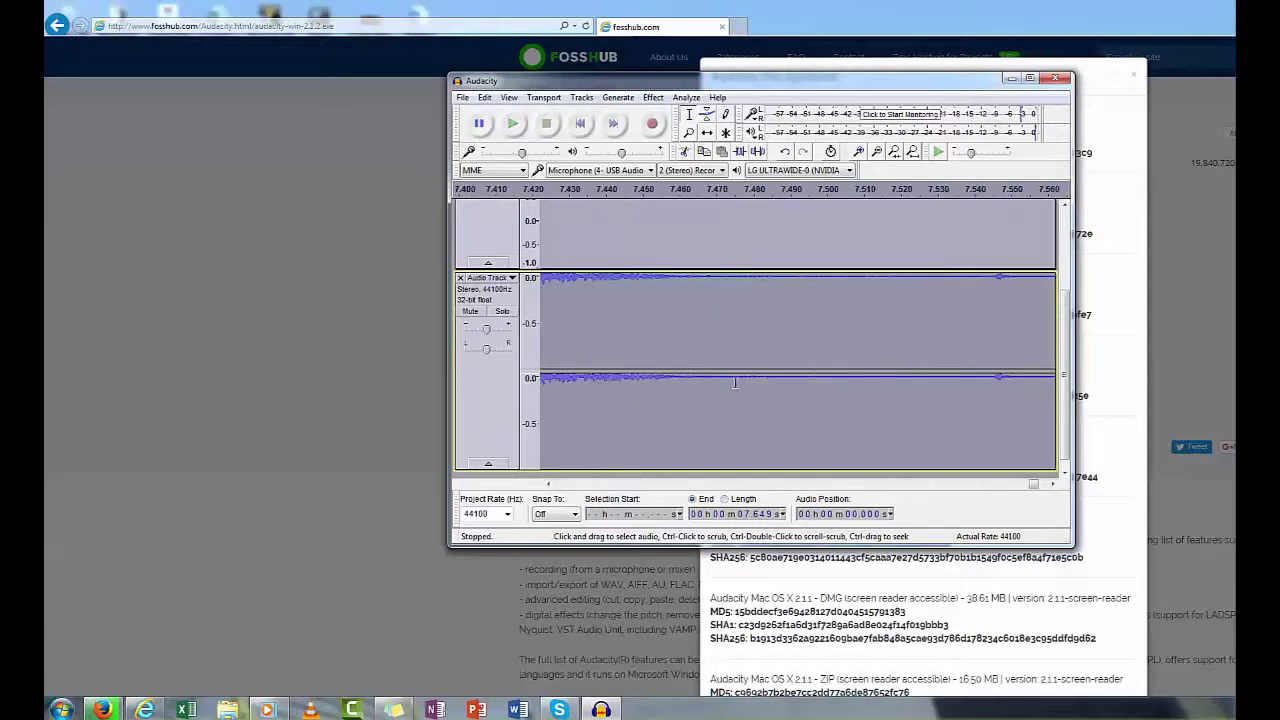
{"action": "left_click_drag", "start_coordinate": [732, 382], "coordinate": [966, 397]}
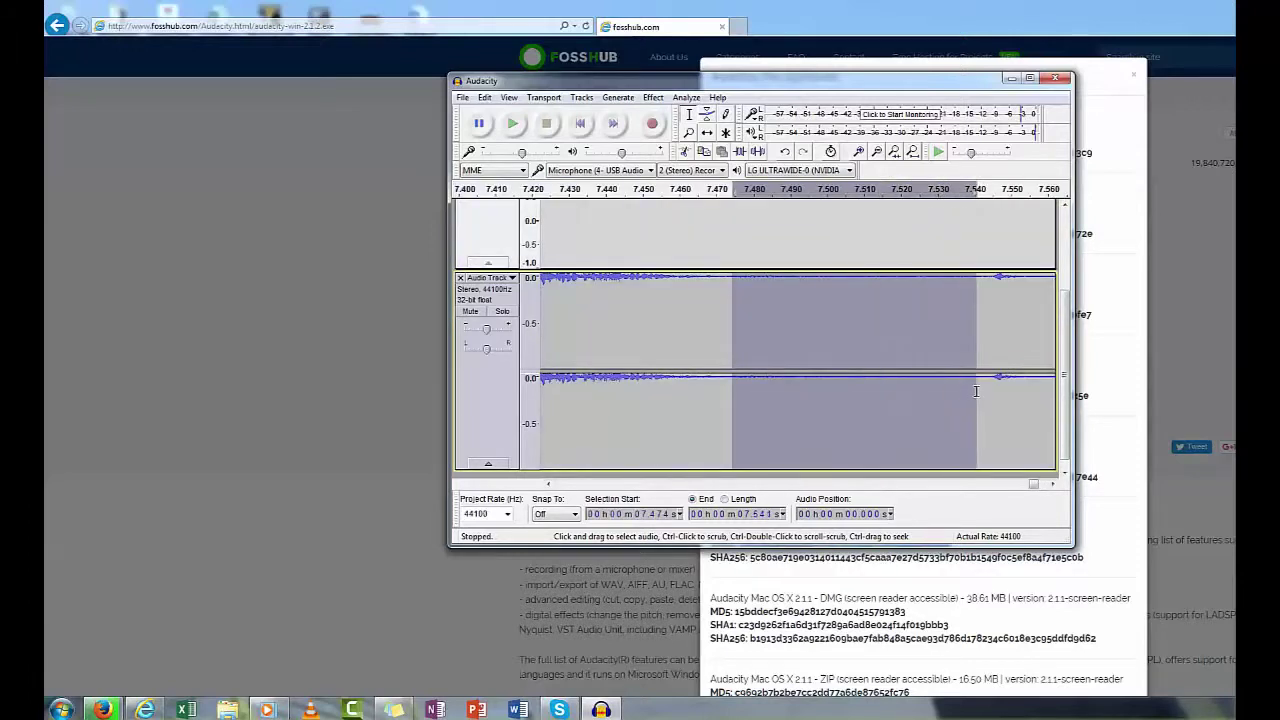
{"action": "scroll", "coordinate": [850, 370], "scroll_direction": "down", "scroll_amount": 5, "text": "ctrl"}
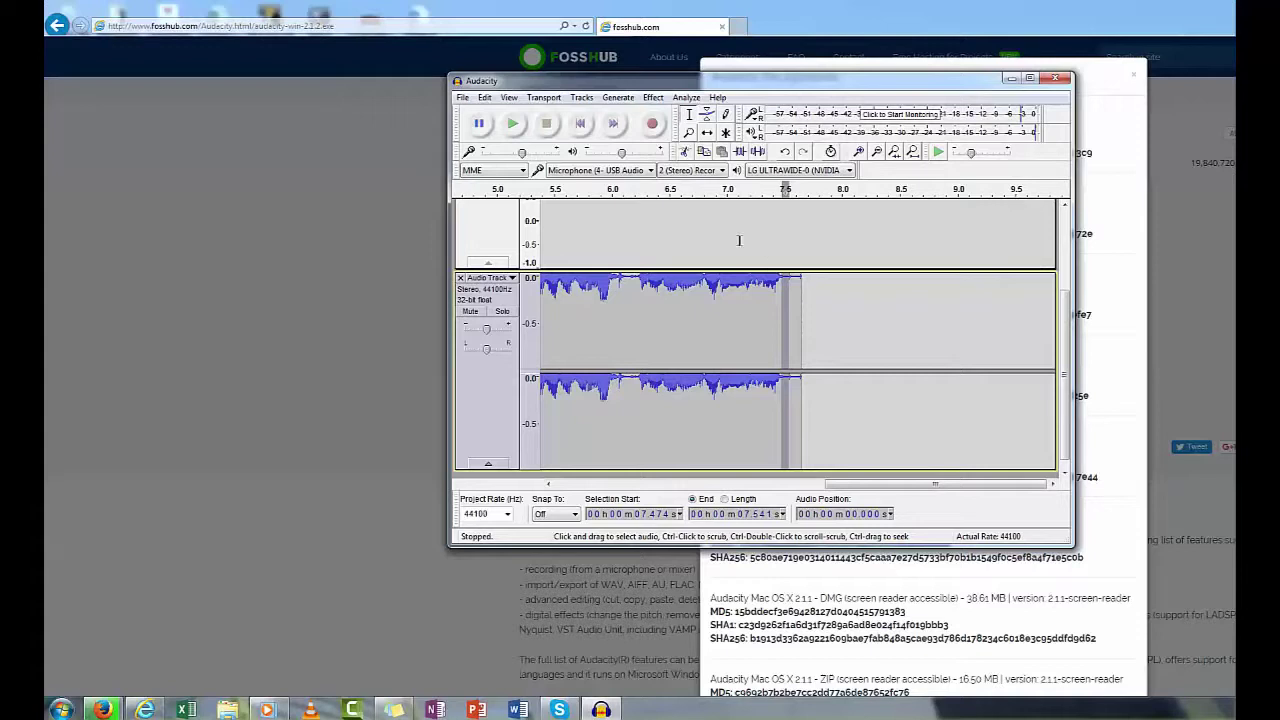
Step: Start exporting the audio with MP3 Files as the format
{"action": "left_click", "coordinate": [463, 97]}
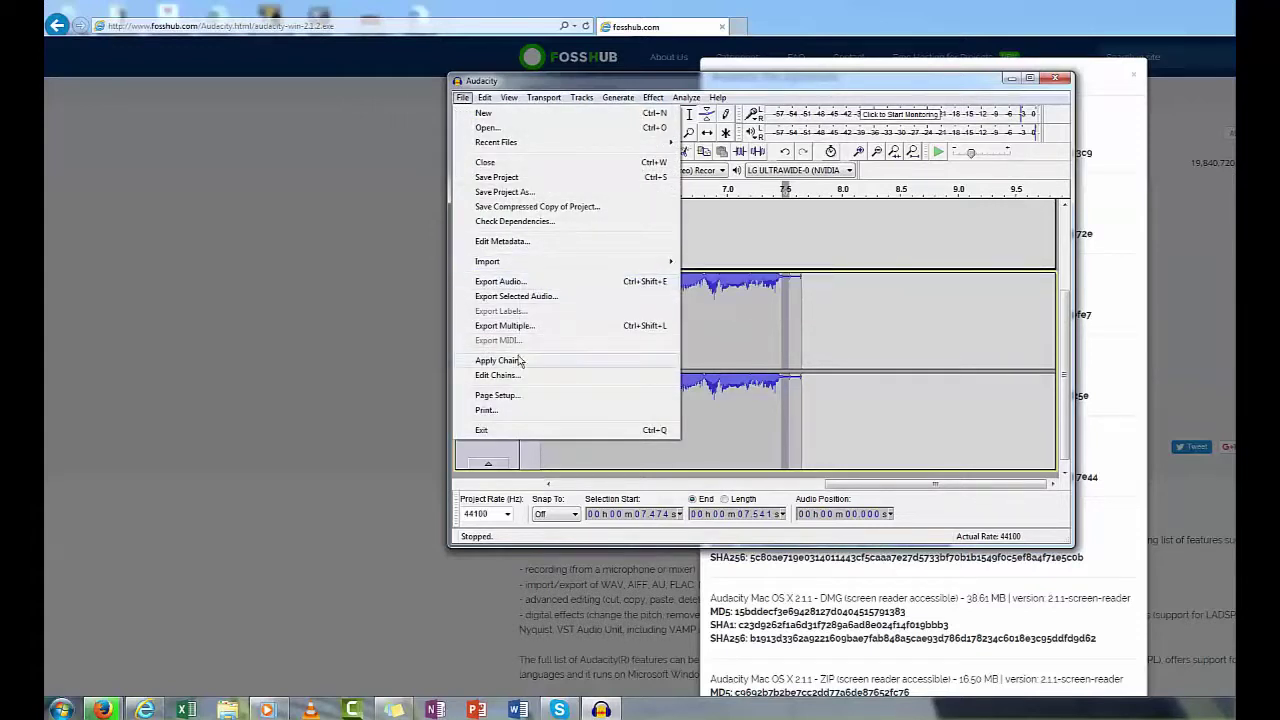
{"action": "left_click", "coordinate": [538, 285]}
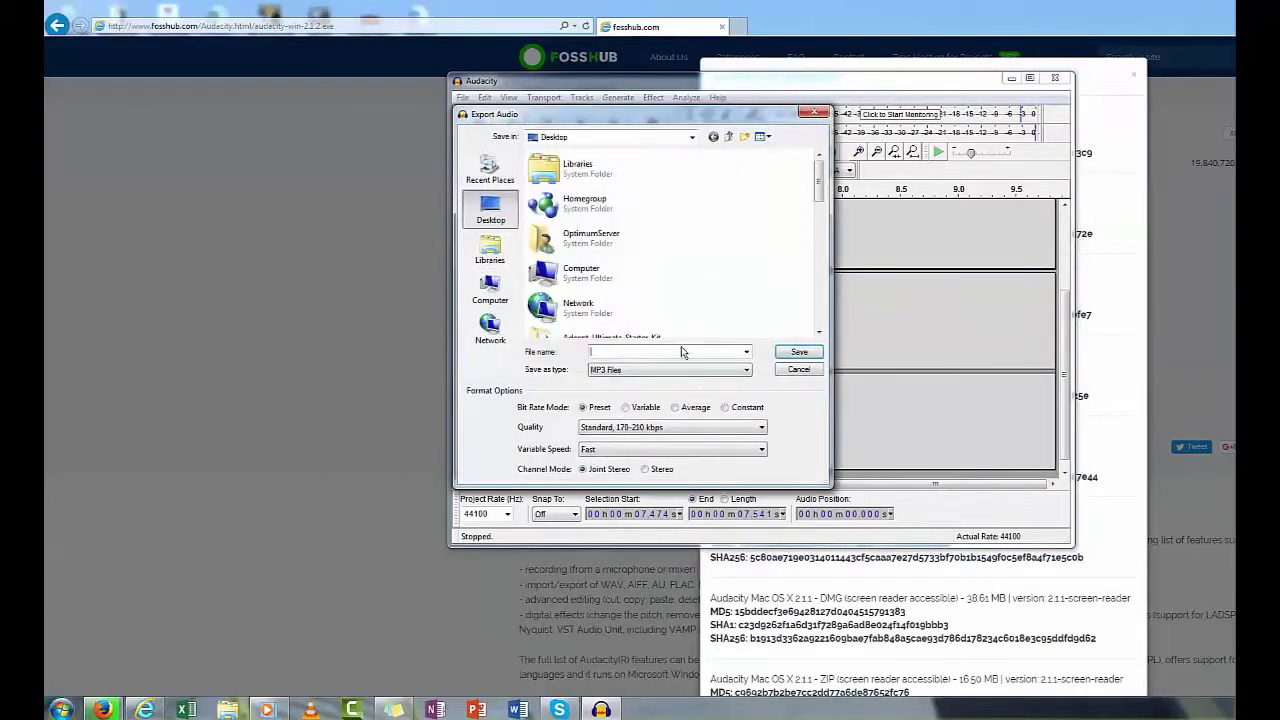
{"action": "left_click", "coordinate": [690, 372]}
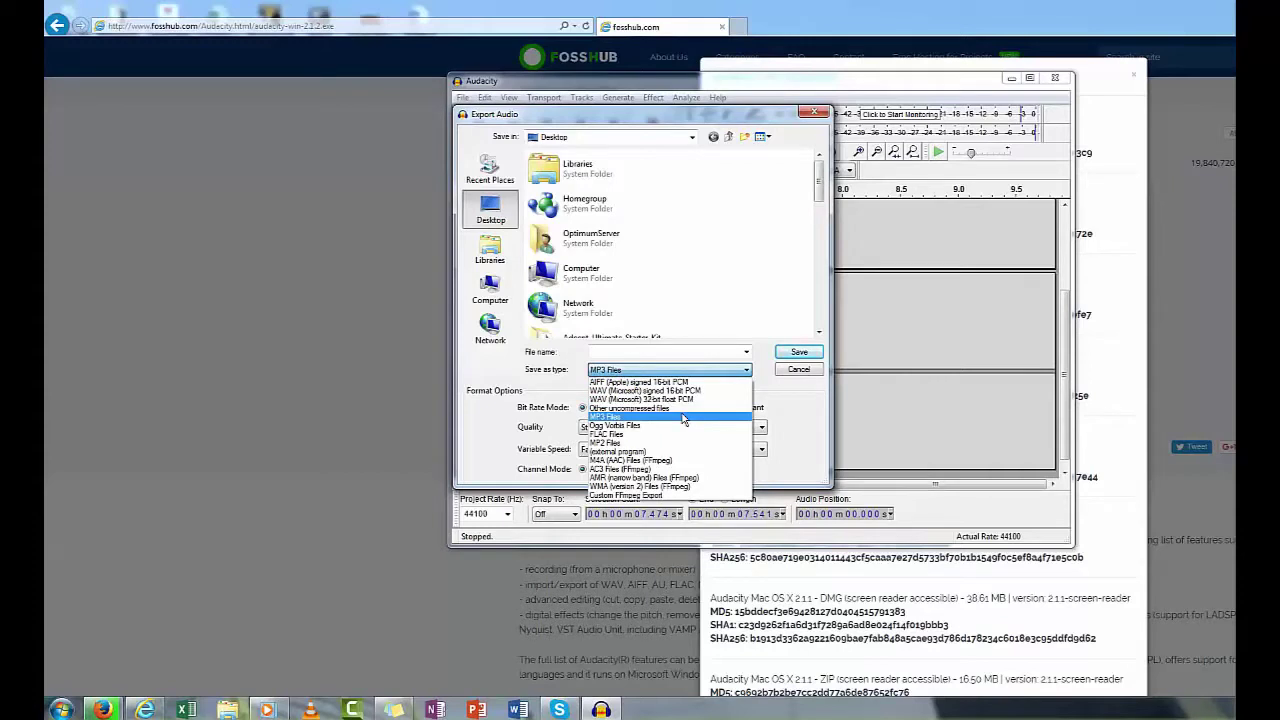
{"action": "left_click", "coordinate": [684, 419]}
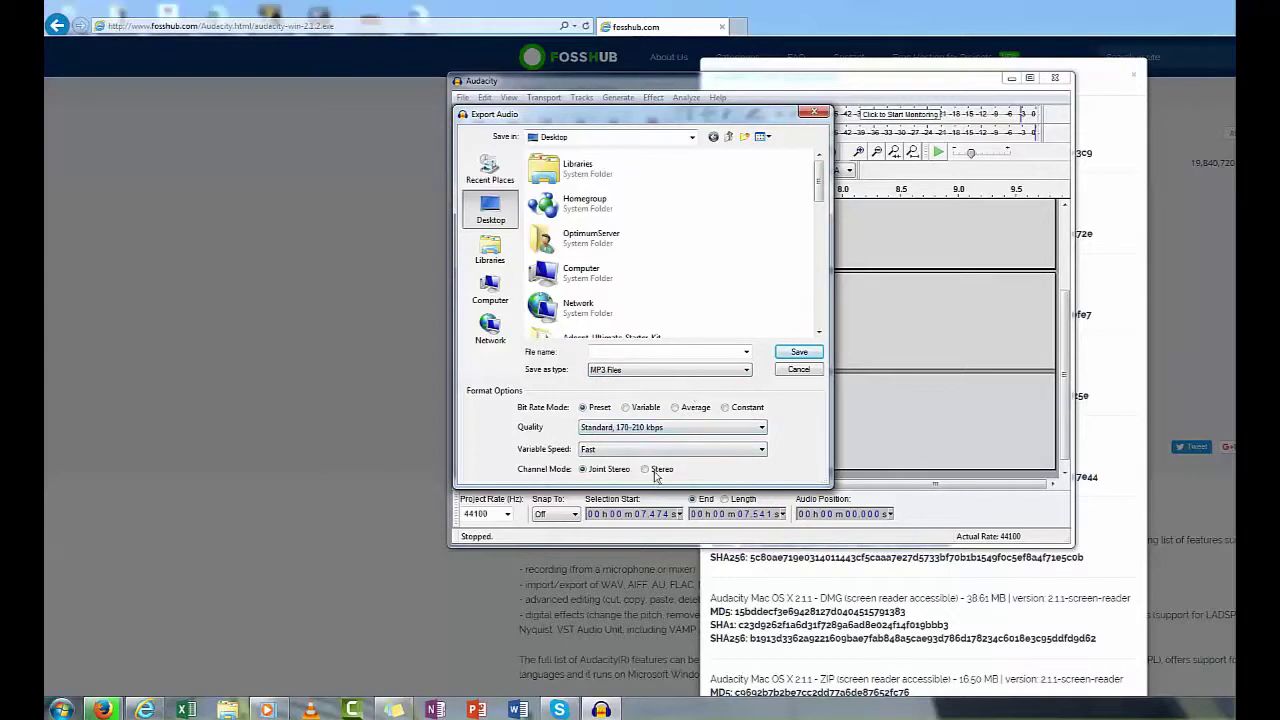
Step: Name the export 'testfile' and save it to the Desktop as MP3
{"action": "left_click", "coordinate": [648, 349]}
{"action": "type", "text": "test"}
{"action": "key", "text": "BackSpace"}
{"action": "key", "text": "BackSpace"}
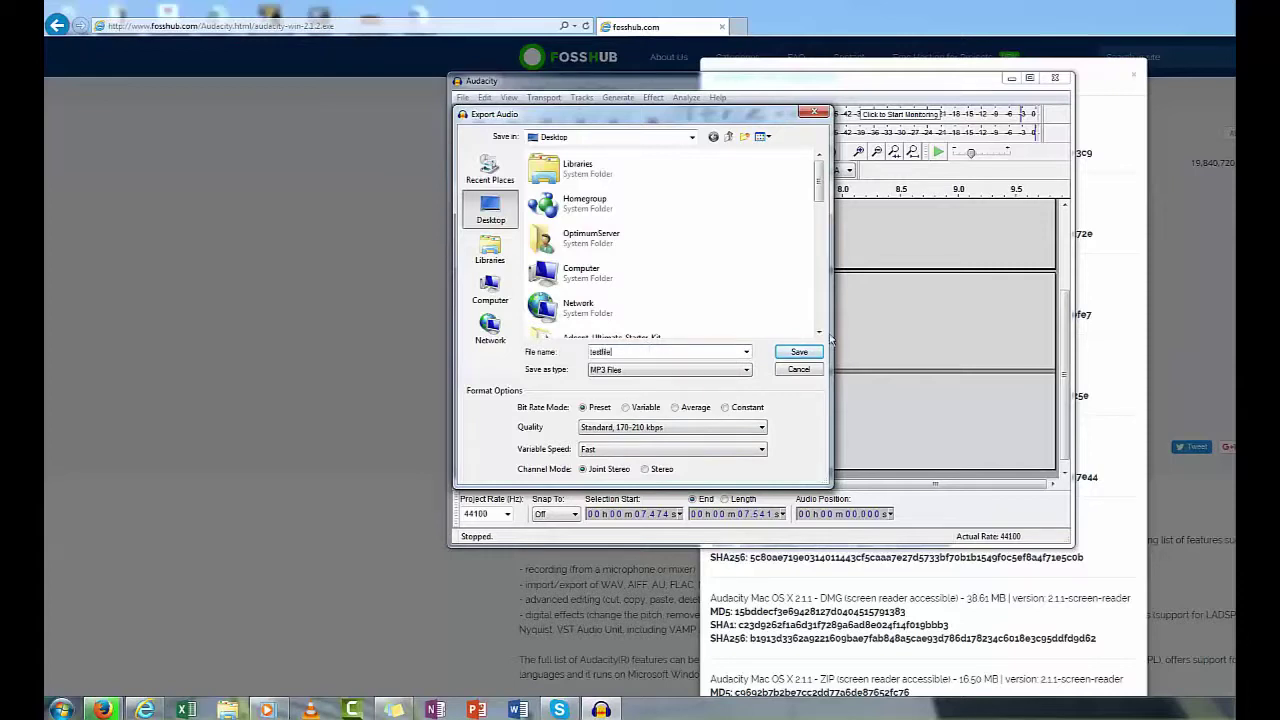
{"action": "left_click", "coordinate": [800, 353]}
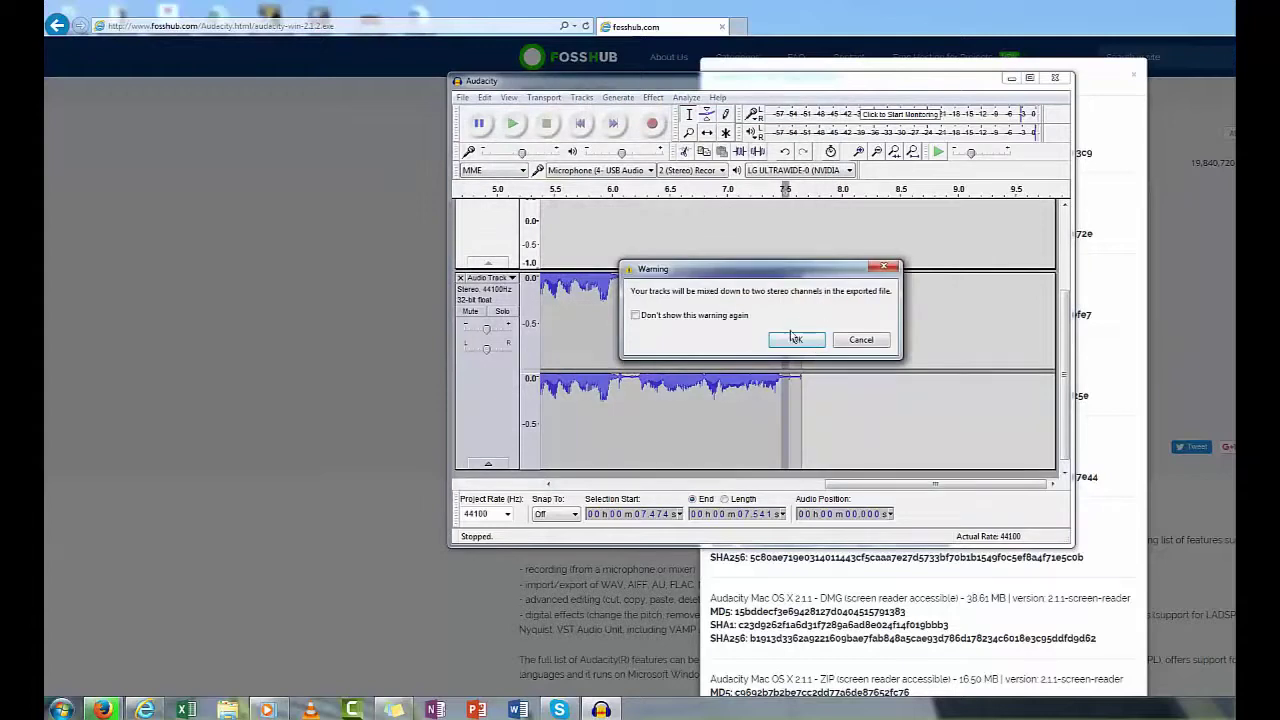
Step: Accept the stereo mix-down warning, enter the artist name in Edit Metadata, and confirm
{"action": "left_click", "coordinate": [797, 340]}
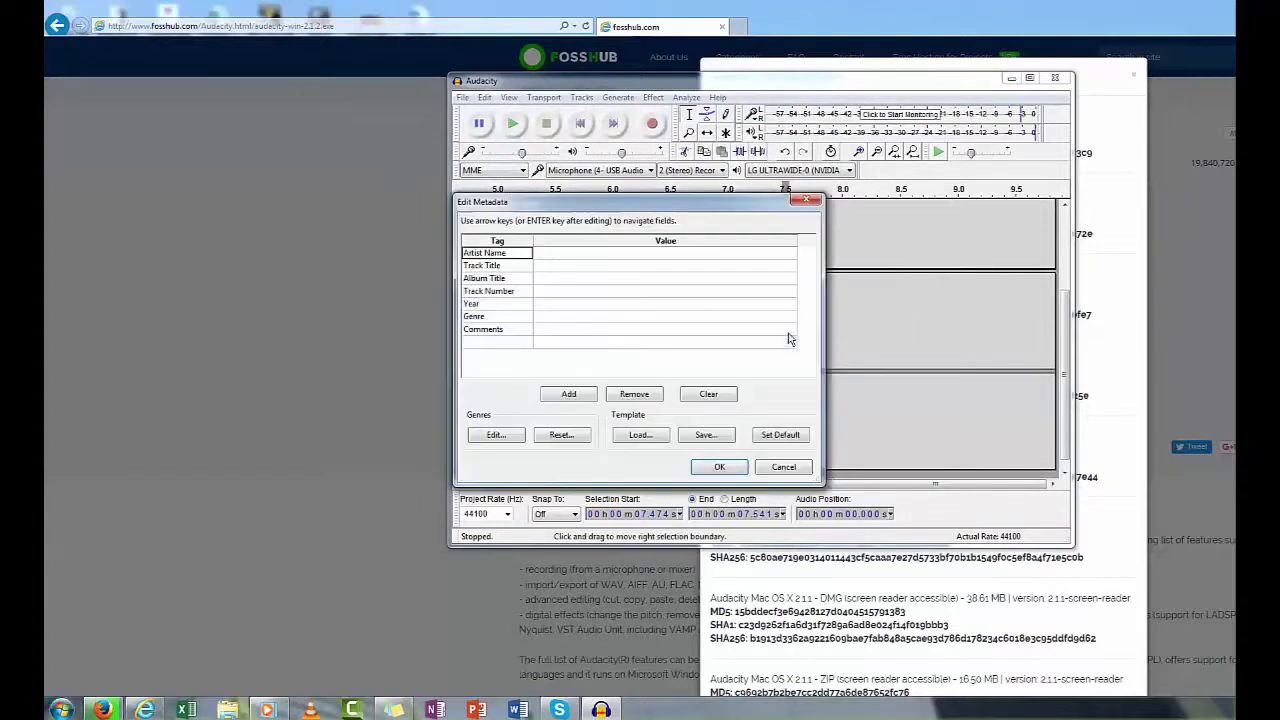
{"action": "left_click", "coordinate": [556, 254]}
{"action": "left_click", "coordinate": [565, 255]}
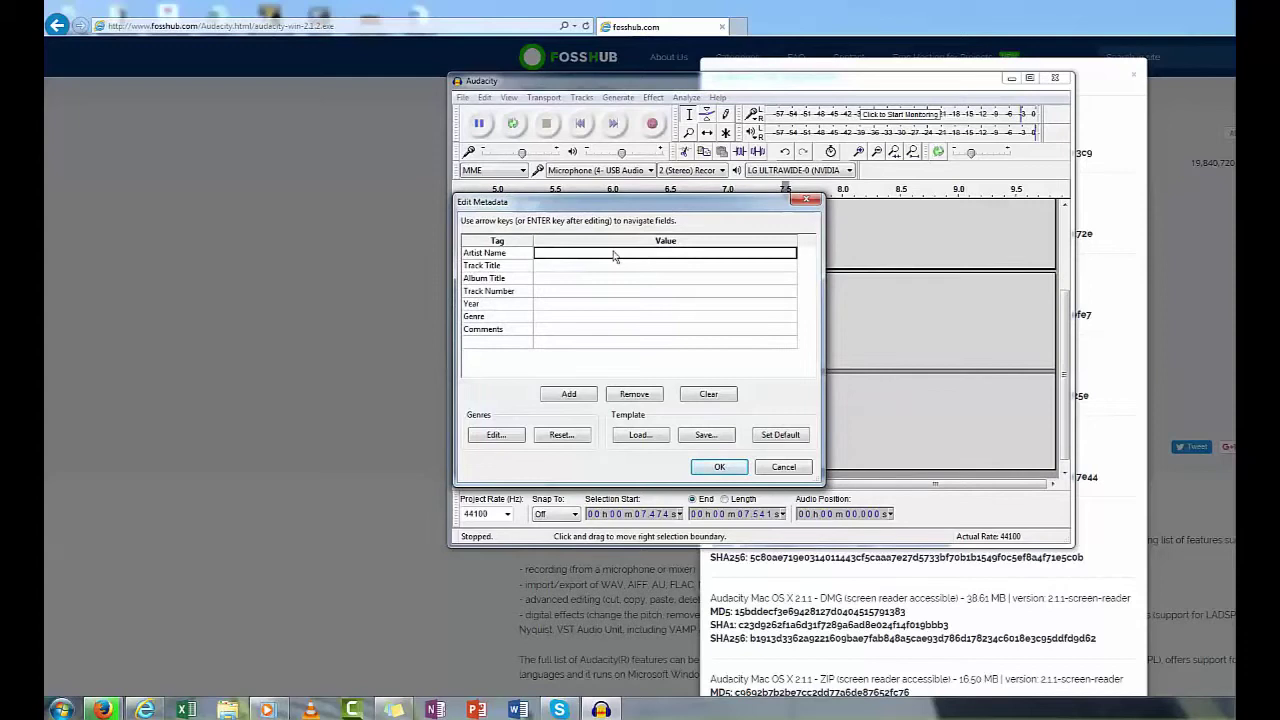
{"action": "type", "text": "Matt"}
{"action": "key", "text": "Return"}
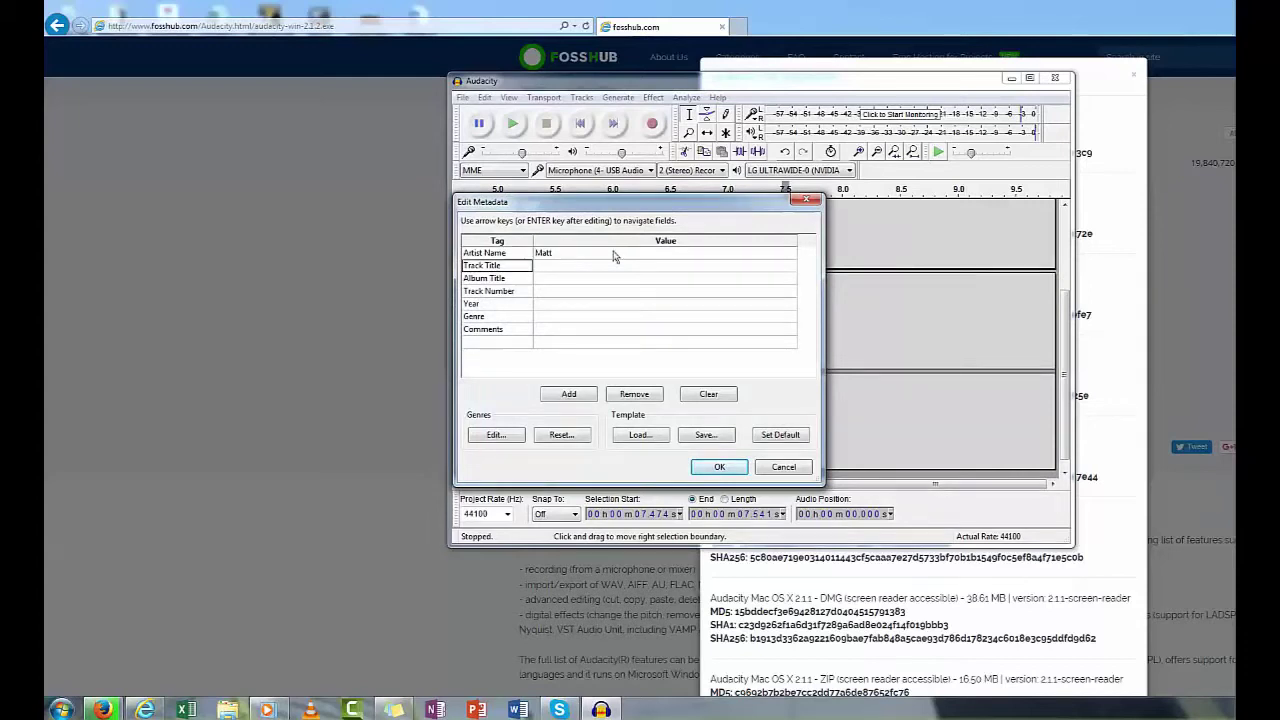
{"action": "key", "text": "Tab"}
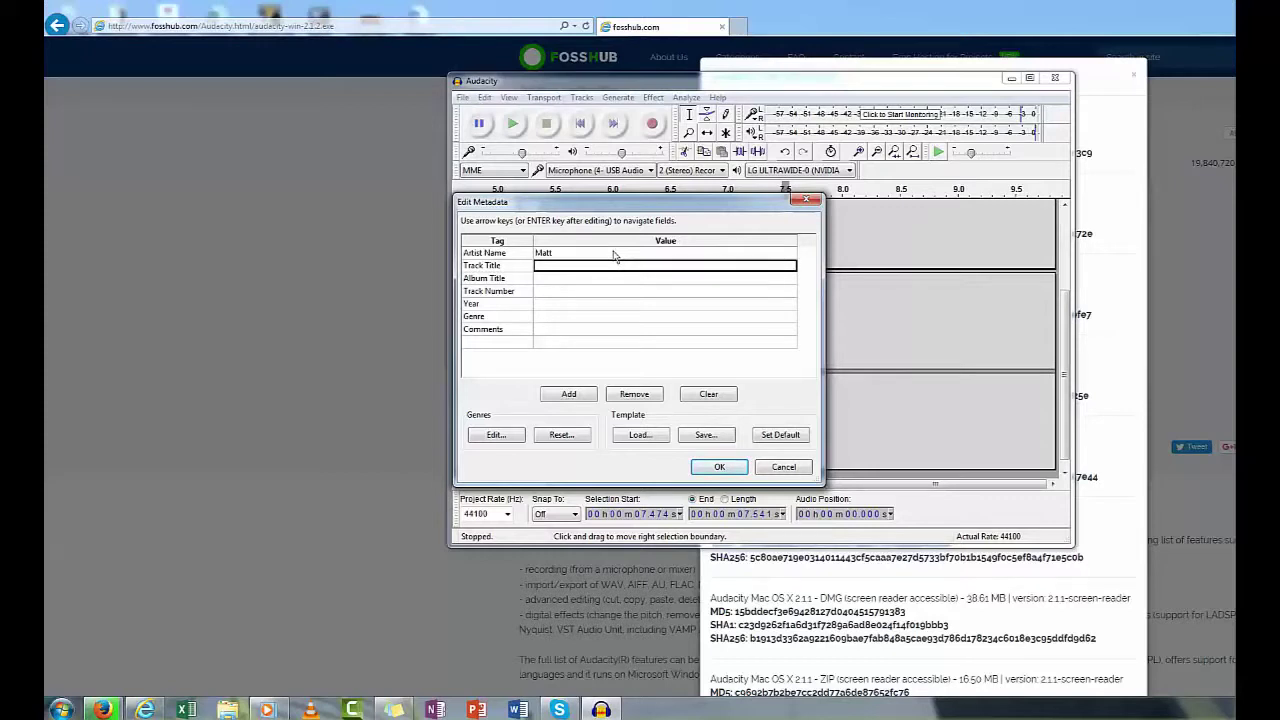
{"action": "left_click", "coordinate": [614, 253]}
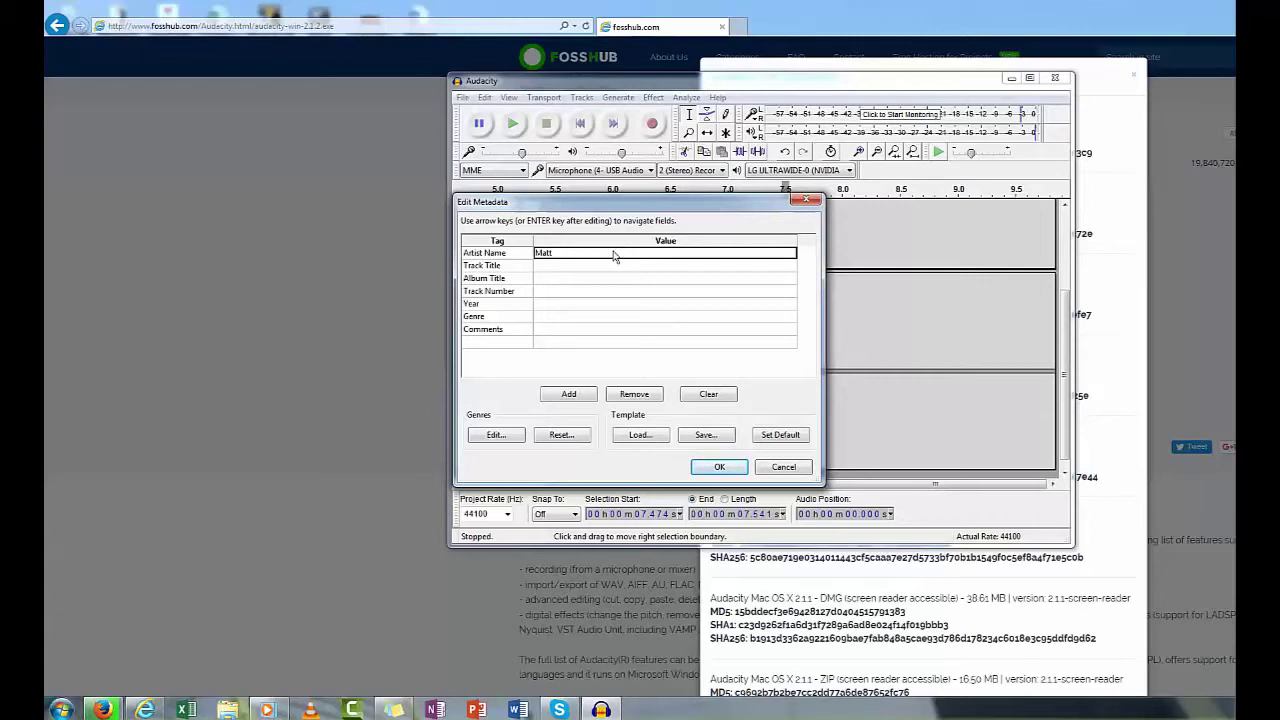
{"action": "key", "text": "Down"}
{"action": "key", "text": "Down"}
{"action": "key", "text": "Down"}
{"action": "key", "text": "Down"}
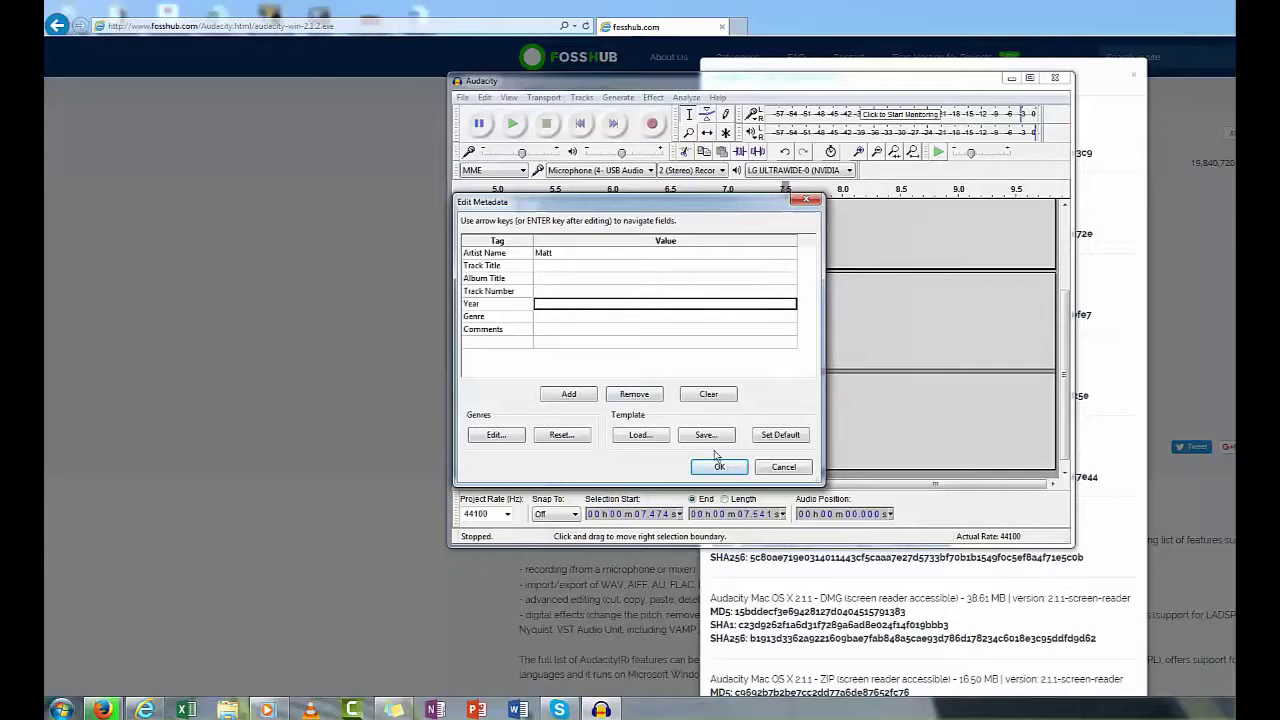
{"action": "left_click", "coordinate": [559, 333]}
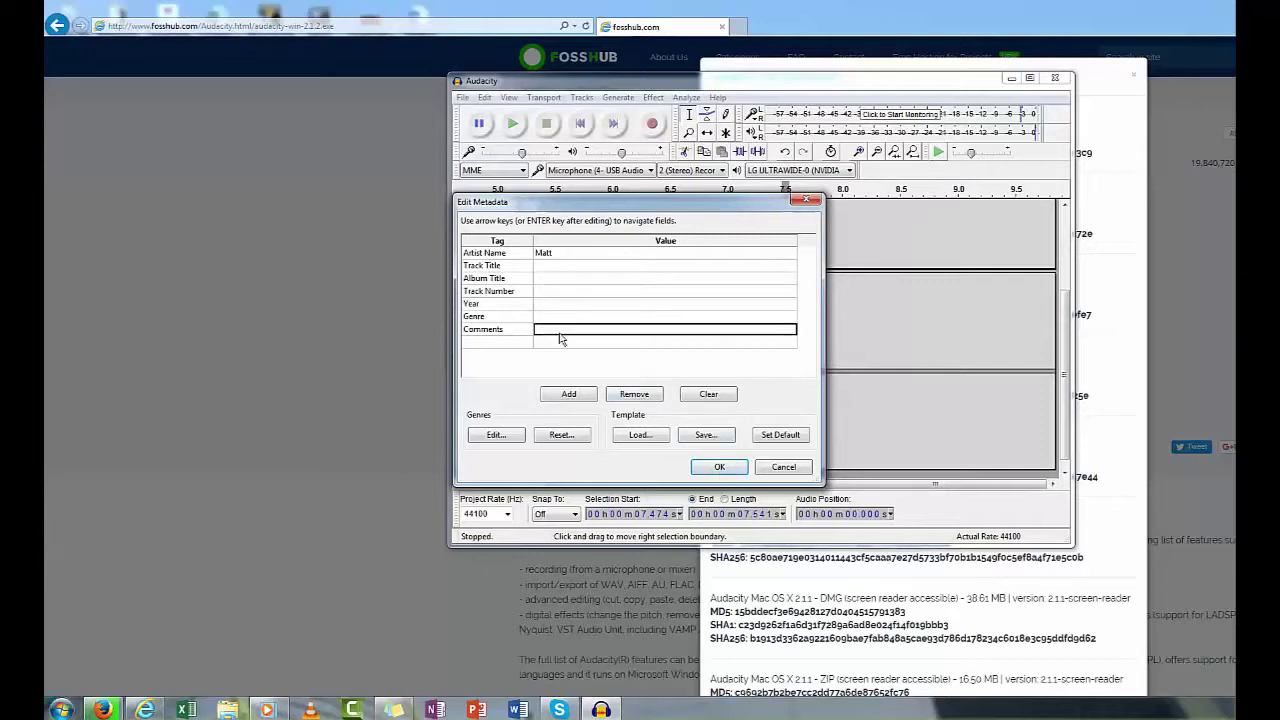
{"action": "left_click", "coordinate": [714, 467]}
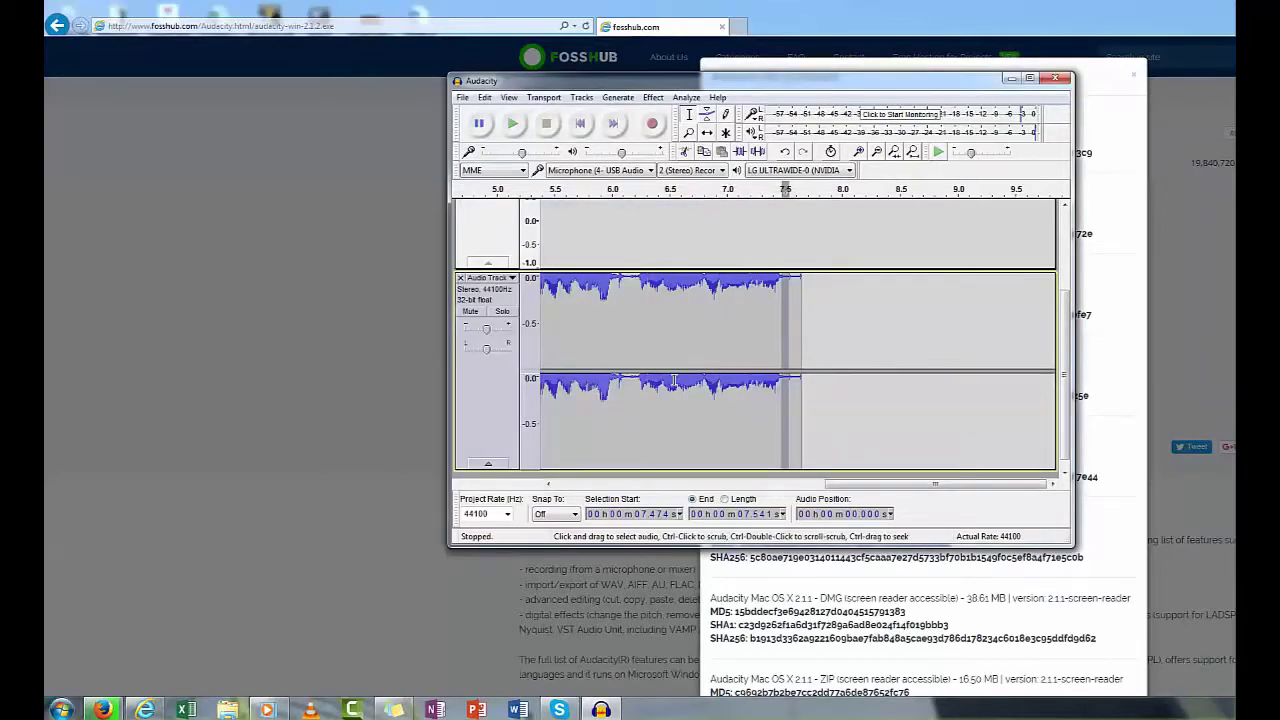